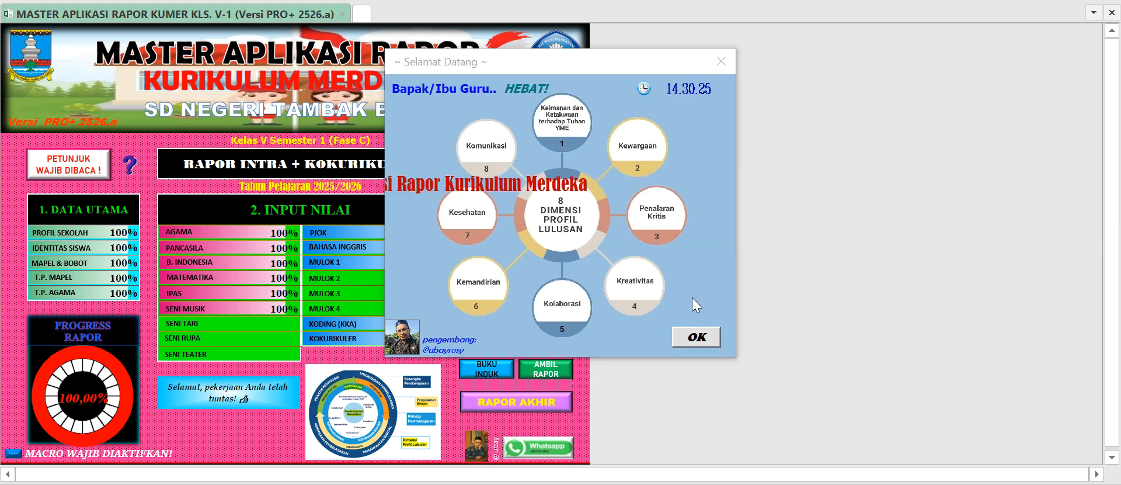
Dismiss the welcome window and look over the Data Utama, Input Nilai and Input Catatan sections of the main menu.
{"action": "left_click", "coordinate": [696, 337]}
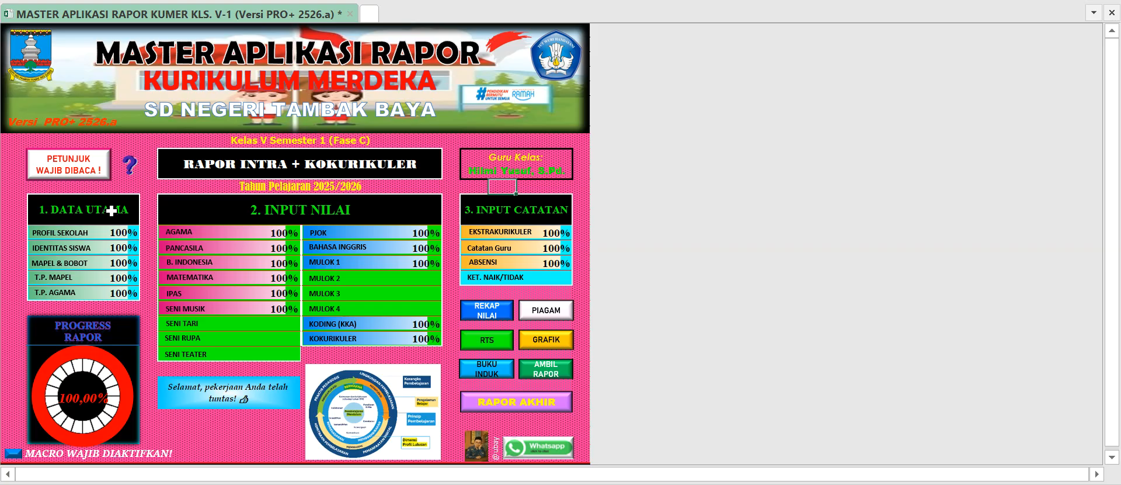
{"action": "left_click", "coordinate": [483, 215]}
{"action": "left_click", "coordinate": [82, 209]}
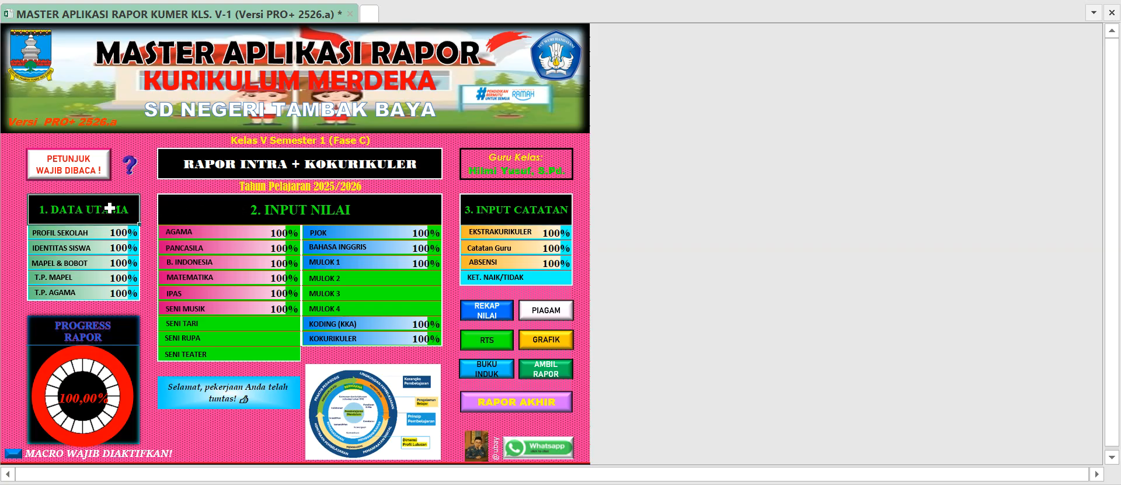
{"action": "left_click", "coordinate": [193, 209]}
{"action": "left_click", "coordinate": [496, 210]}
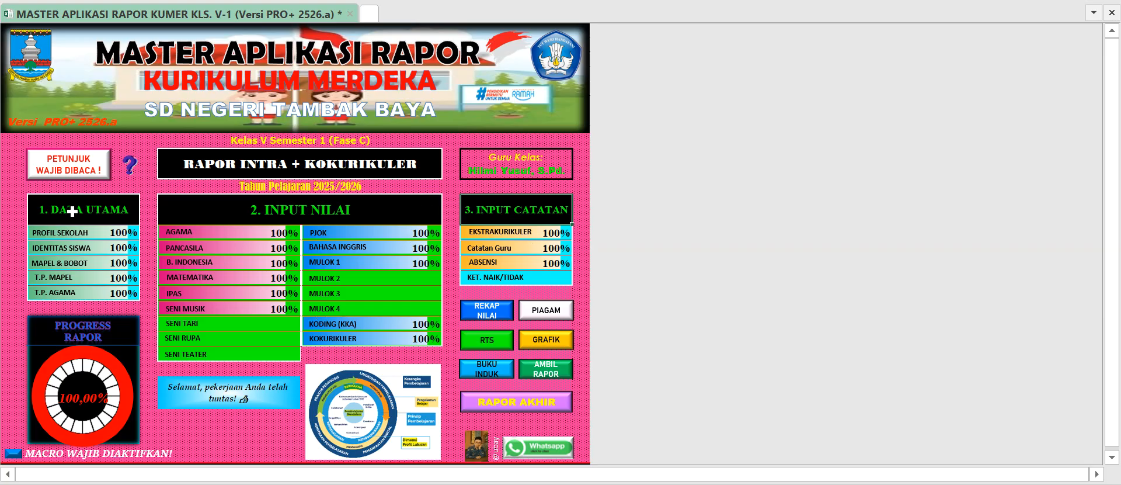
View the usage instructions page, return to the main menu and dismiss the application information message.
{"action": "left_click", "coordinate": [96, 177]}
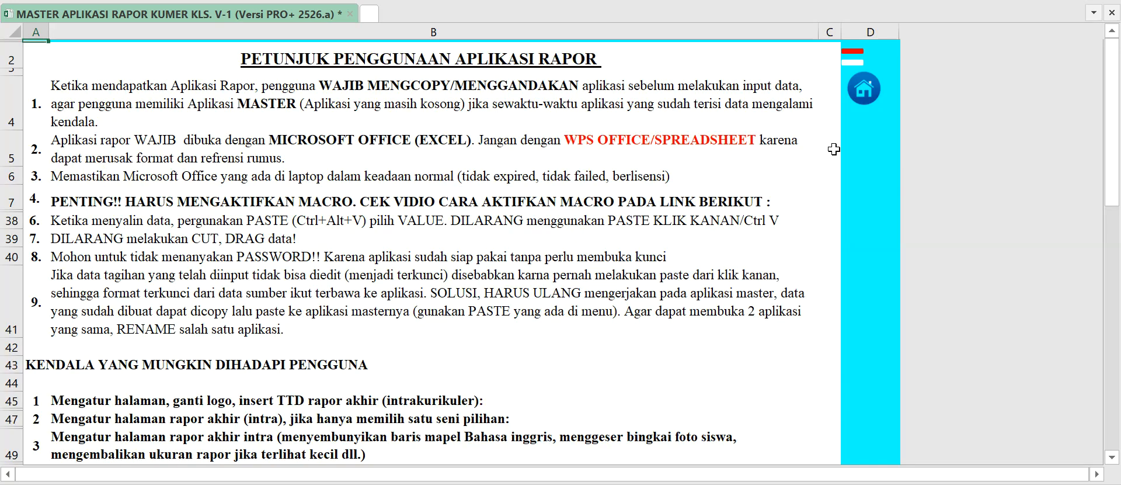
{"action": "left_click", "coordinate": [864, 90]}
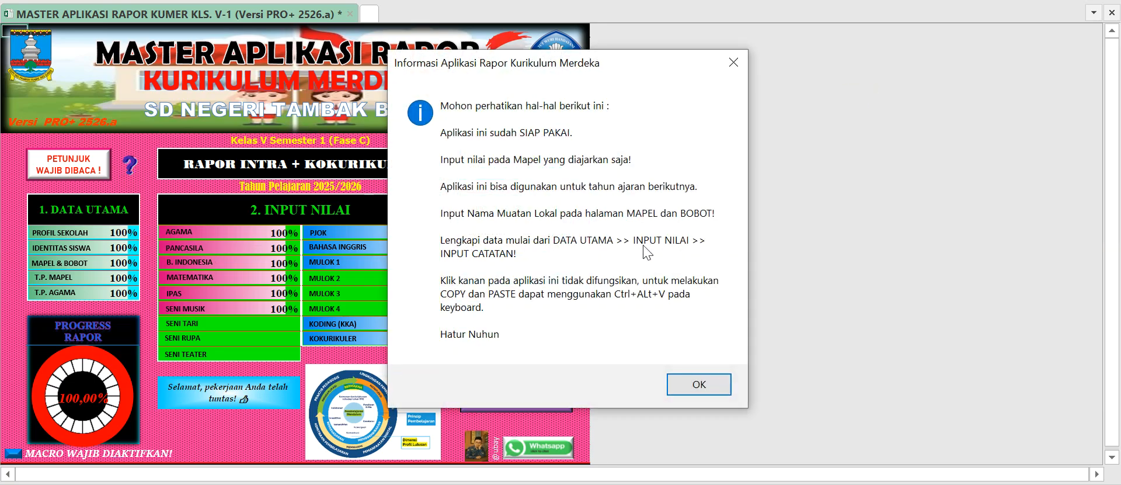
{"action": "left_click", "coordinate": [722, 388]}
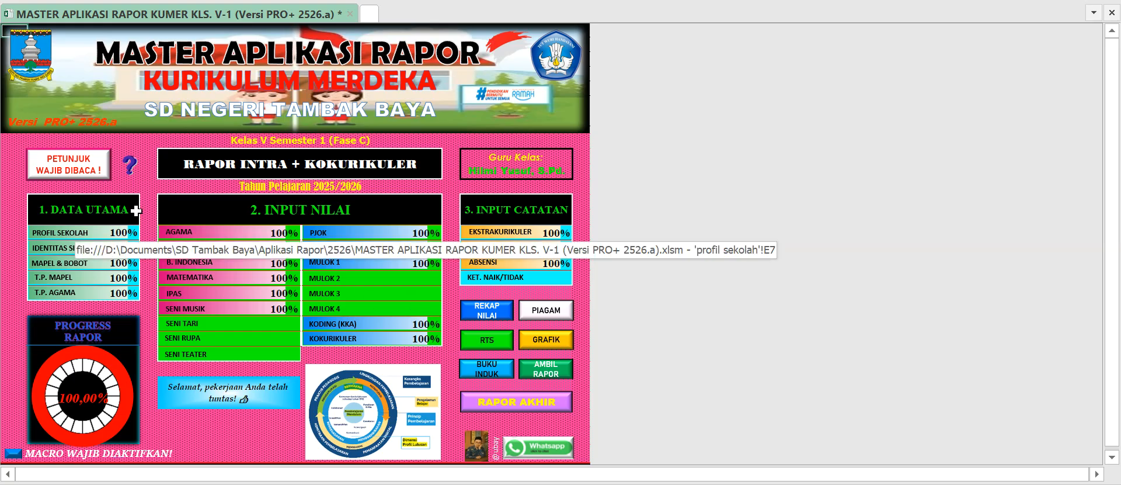
Open the school profile page under Data Utama and examine its fields down to Fase.
{"action": "left_click", "coordinate": [92, 209]}
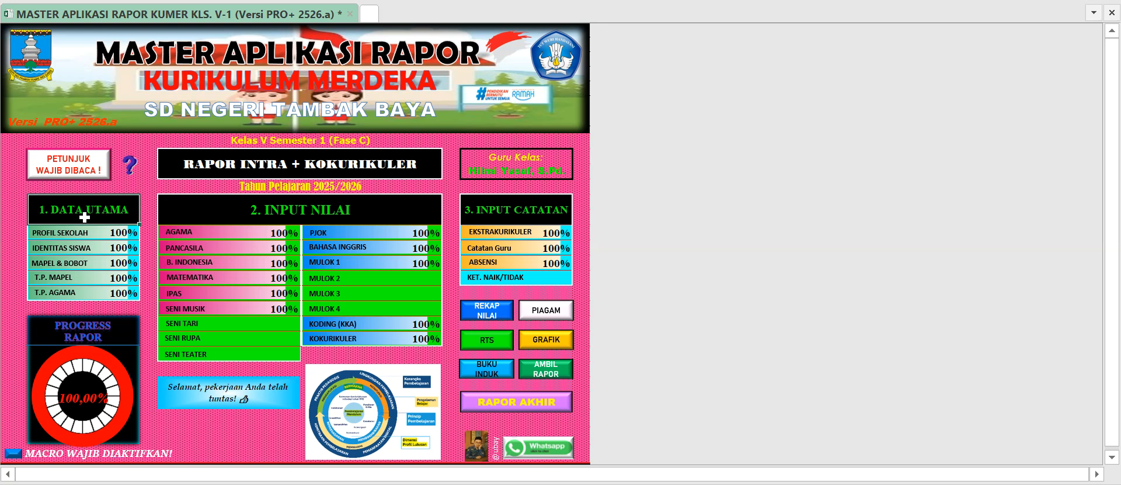
{"action": "left_click", "coordinate": [86, 234]}
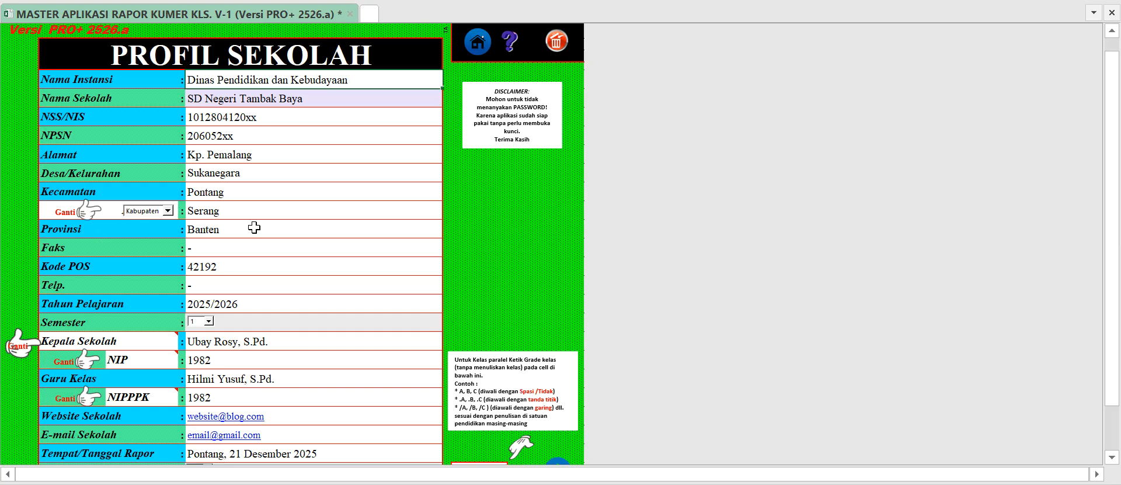
{"action": "left_click", "coordinate": [257, 98]}
{"action": "left_click", "coordinate": [252, 118]}
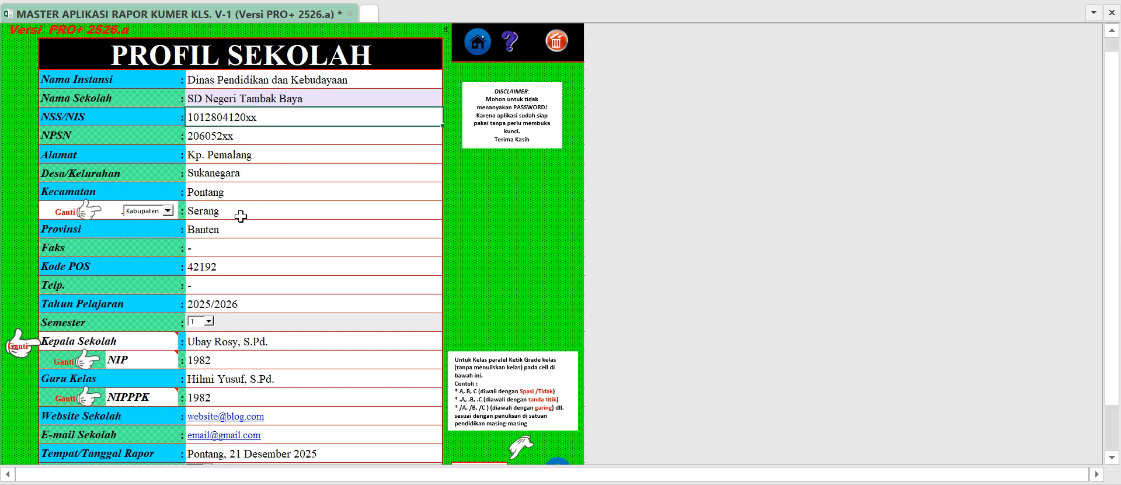
{"action": "scroll", "coordinate": [234, 247], "scroll_direction": "down", "scroll_amount": 2}
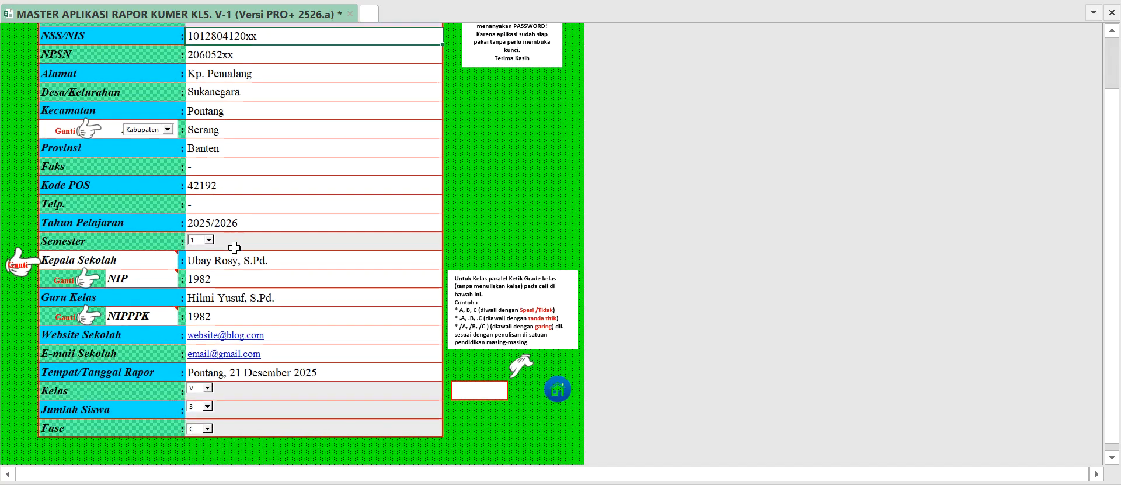
{"action": "scroll", "coordinate": [234, 279], "scroll_direction": "down", "scroll_amount": 1}
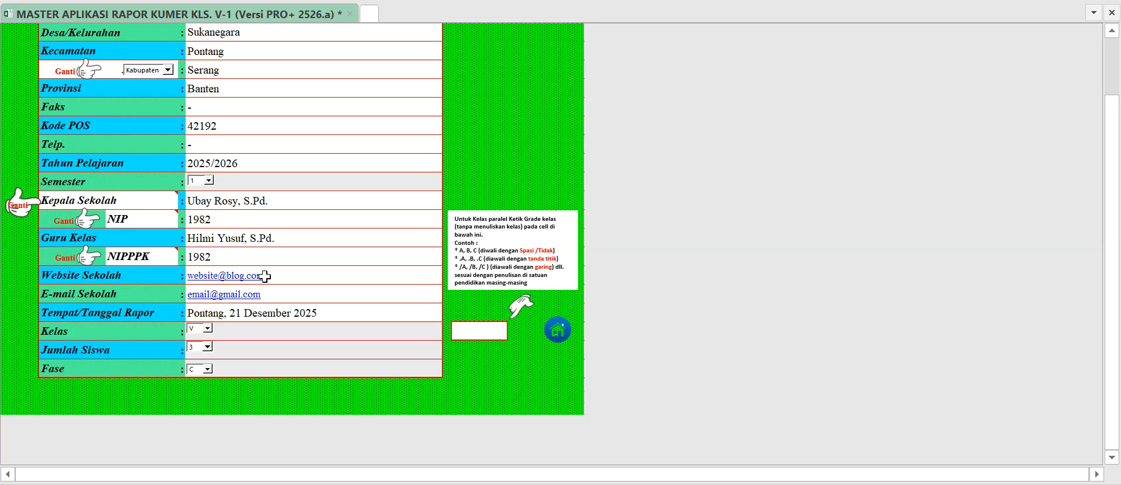
Look through the available student counts for Jumlah Siswa without choosing a new one.
{"action": "left_click", "coordinate": [207, 347]}
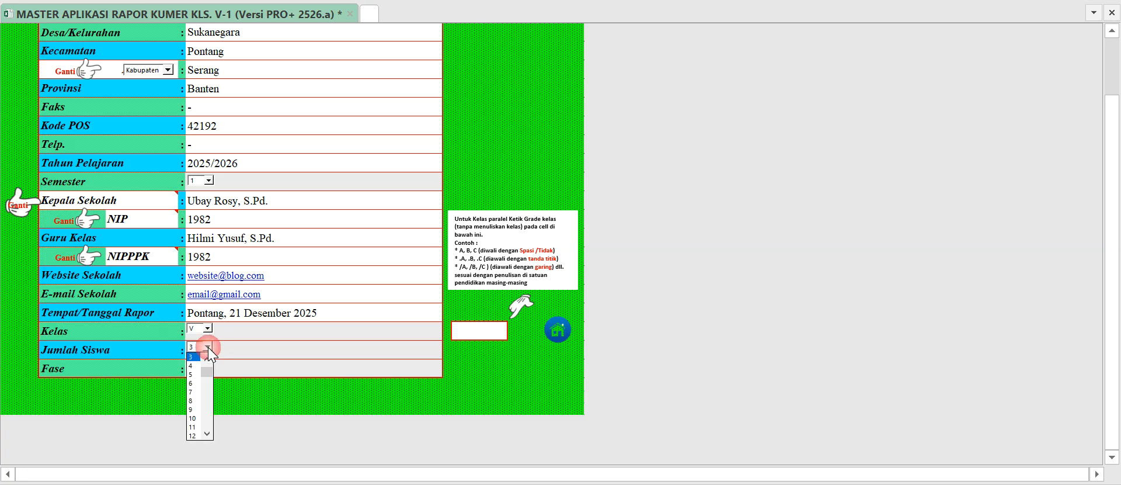
{"action": "left_click_drag", "start_coordinate": [204, 369], "coordinate": [209, 388]}
{"action": "left_click_drag", "start_coordinate": [207, 429], "coordinate": [206, 429]}
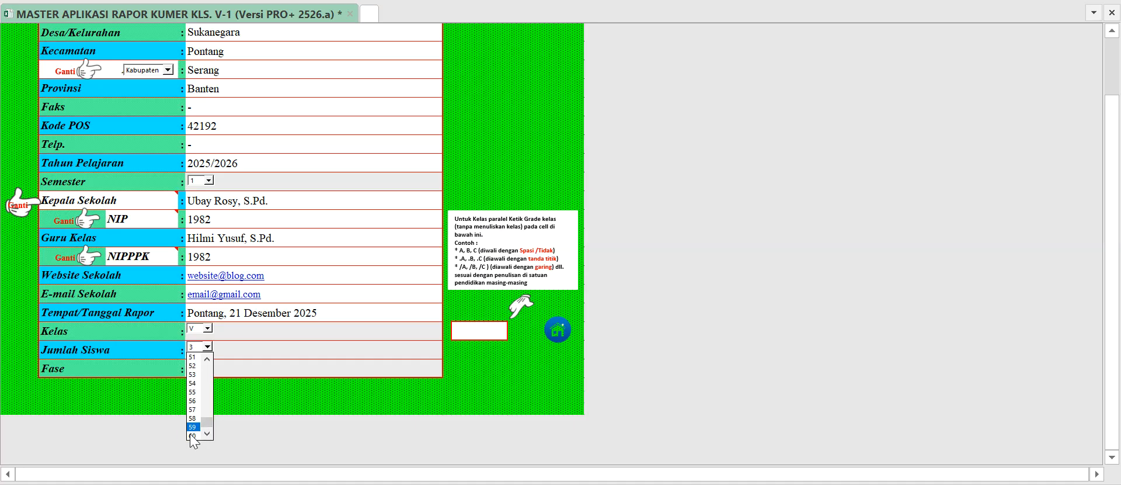
{"action": "left_click", "coordinate": [207, 347]}
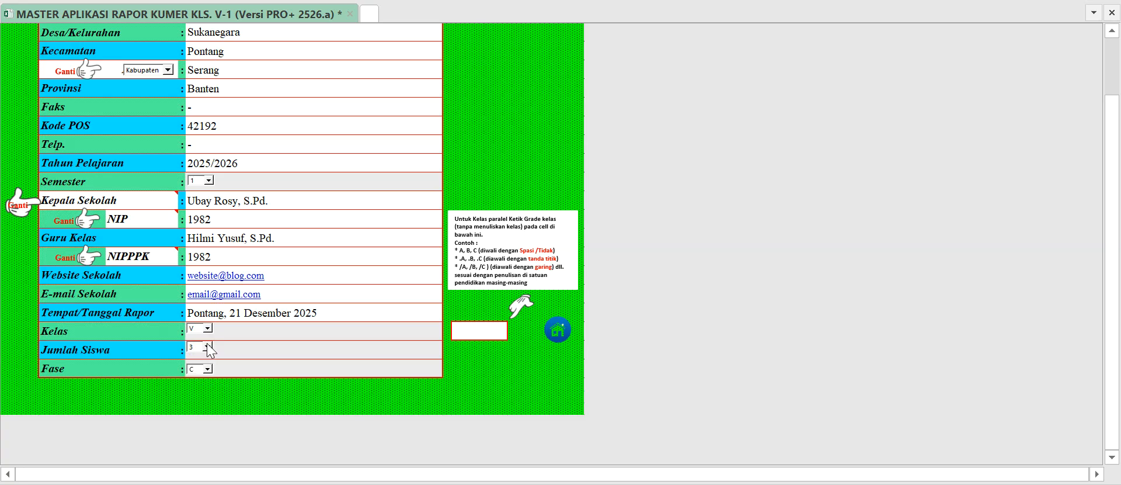
{"action": "left_click", "coordinate": [249, 331]}
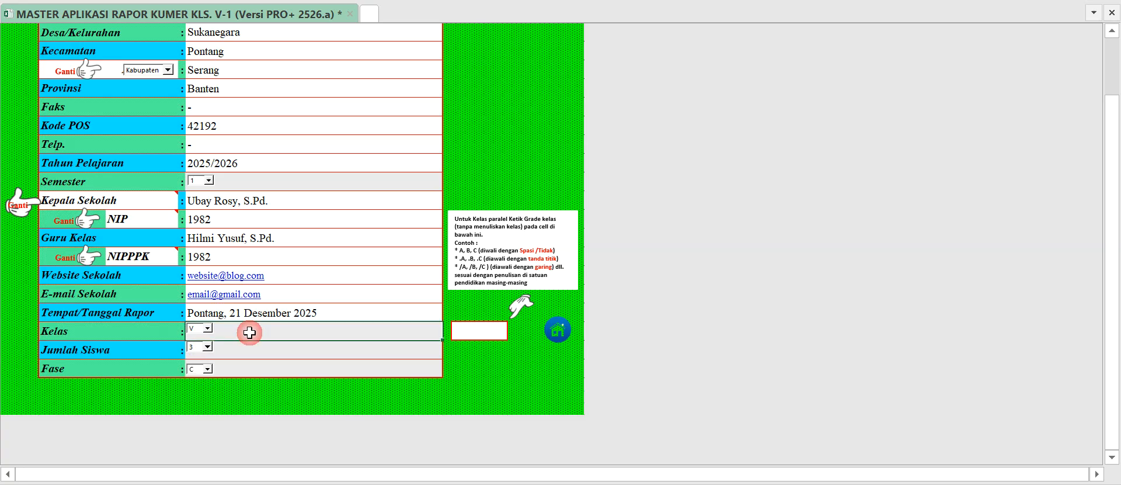
Try the class suffix -A in the Kelas paralel cell, leaving the cell blank at the end.
{"action": "left_click", "coordinate": [476, 333]}
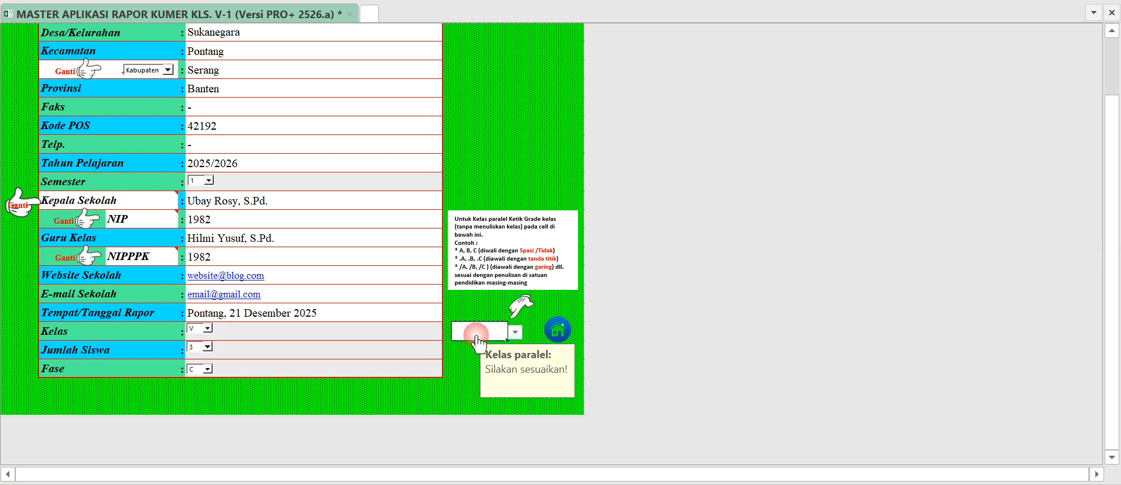
{"action": "left_click", "coordinate": [517, 333]}
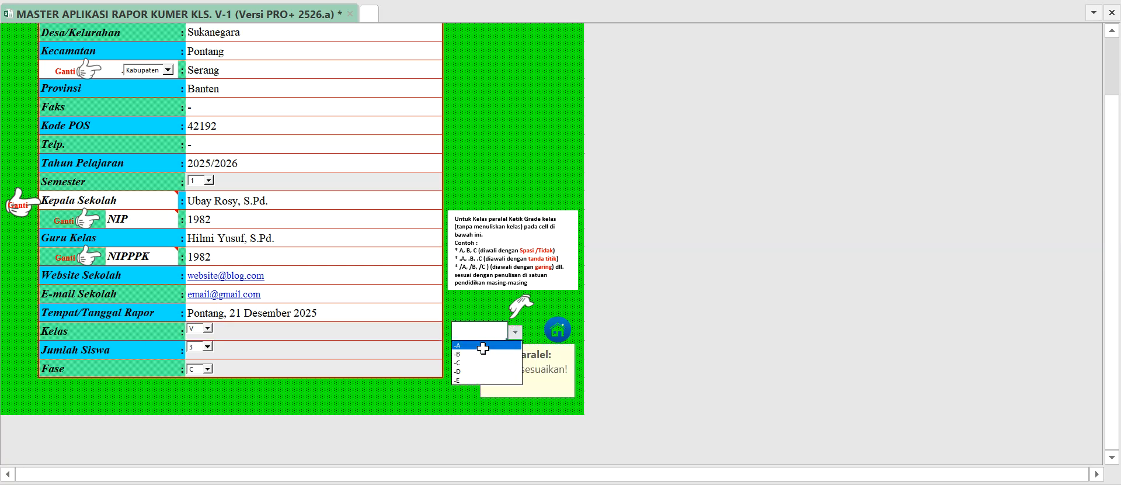
{"action": "left_click", "coordinate": [500, 349]}
{"action": "left_click", "coordinate": [512, 332]}
{"action": "left_click", "coordinate": [494, 333]}
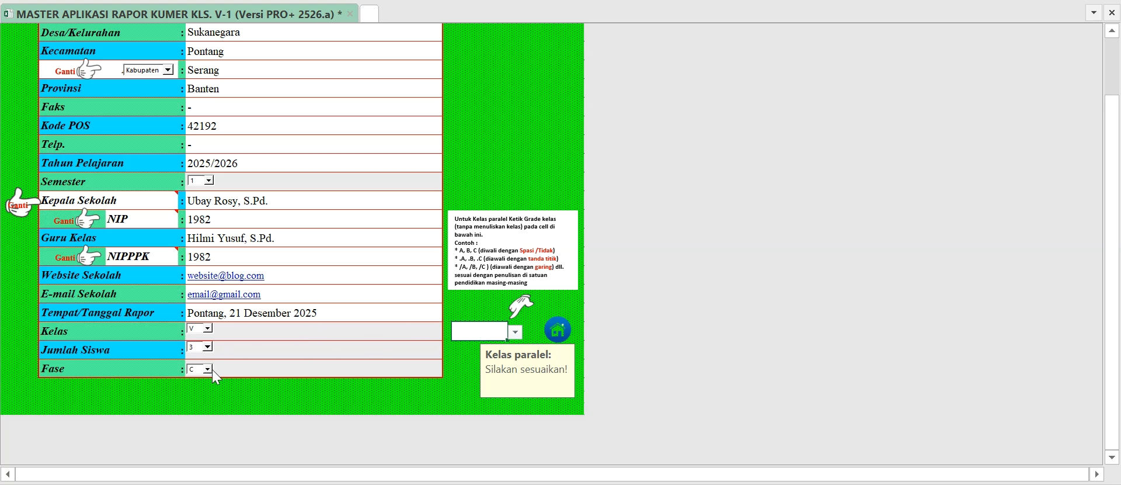
Return to the main menu, open the student identity page and look over its data columns.
{"action": "scroll", "coordinate": [475, 173], "scroll_direction": "up", "scroll_amount": 3}
{"action": "left_click", "coordinate": [476, 44]}
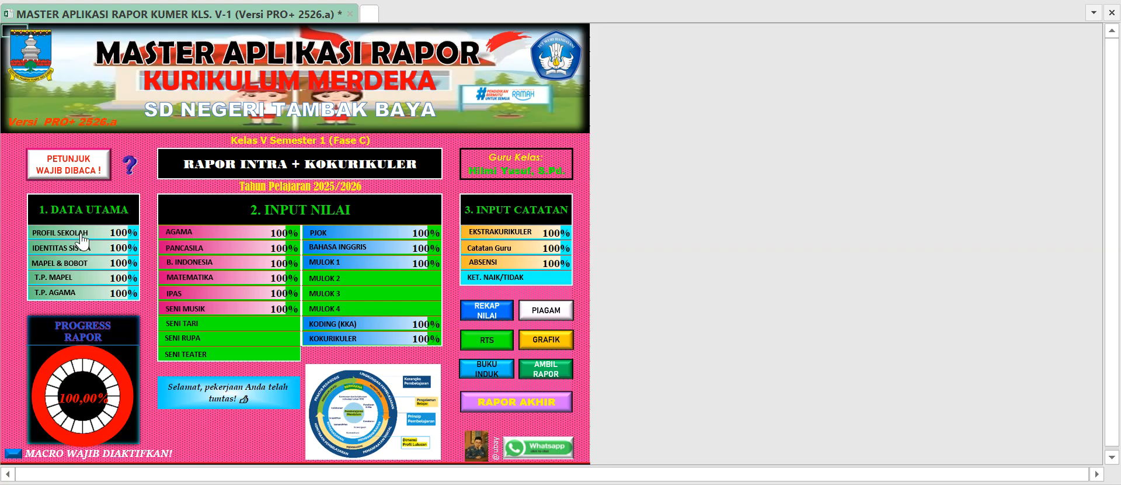
{"action": "left_click", "coordinate": [58, 248]}
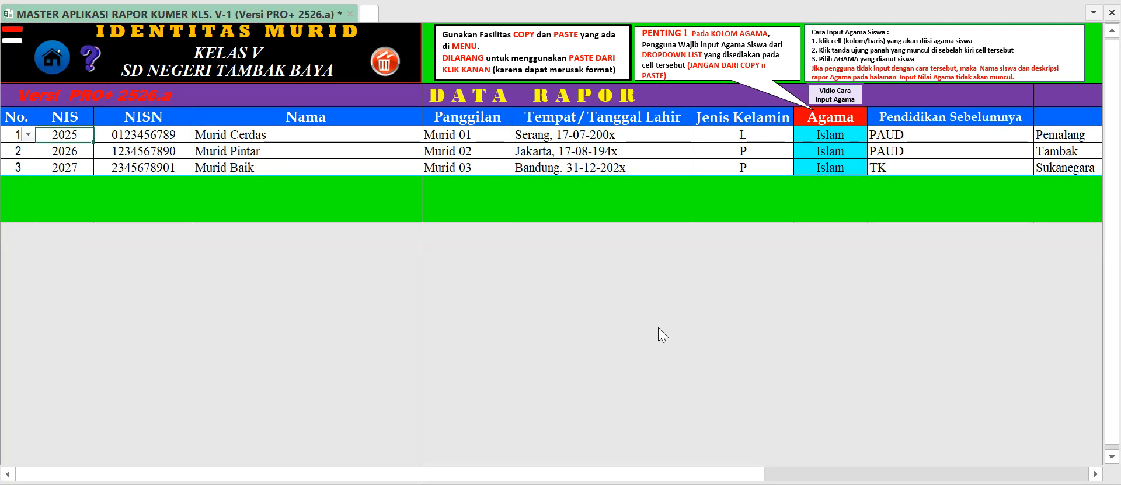
{"action": "left_click_drag", "start_coordinate": [666, 473], "coordinate": [450, 480]}
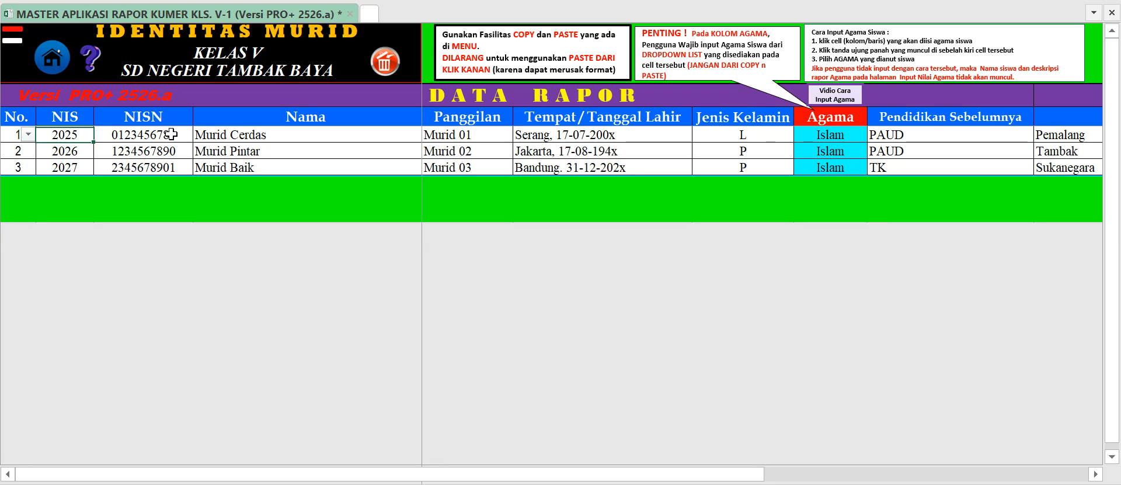
Try to open the context menu on the first student's NIS cell and dismiss the information message.
{"action": "left_click", "coordinate": [153, 135]}
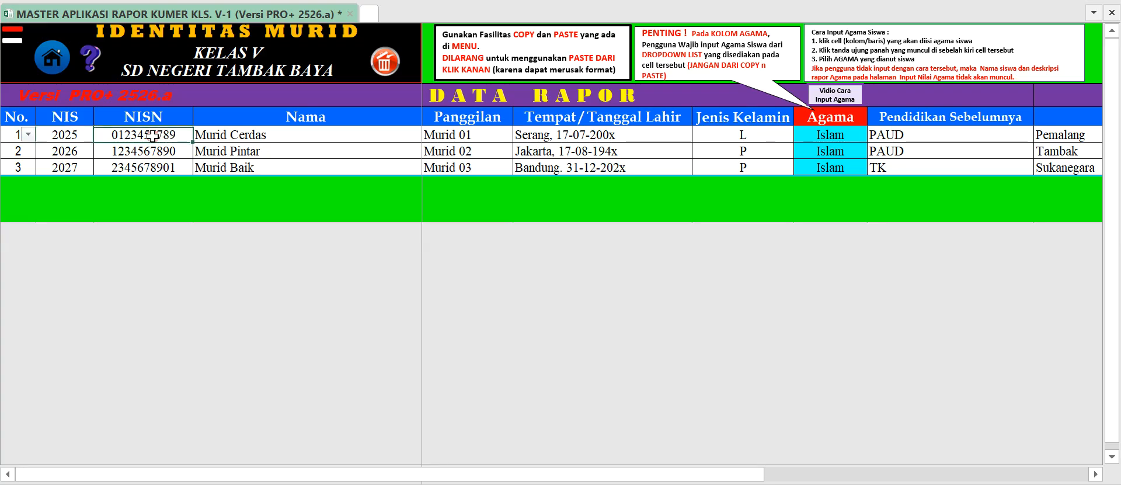
{"action": "right_click", "coordinate": [76, 135]}
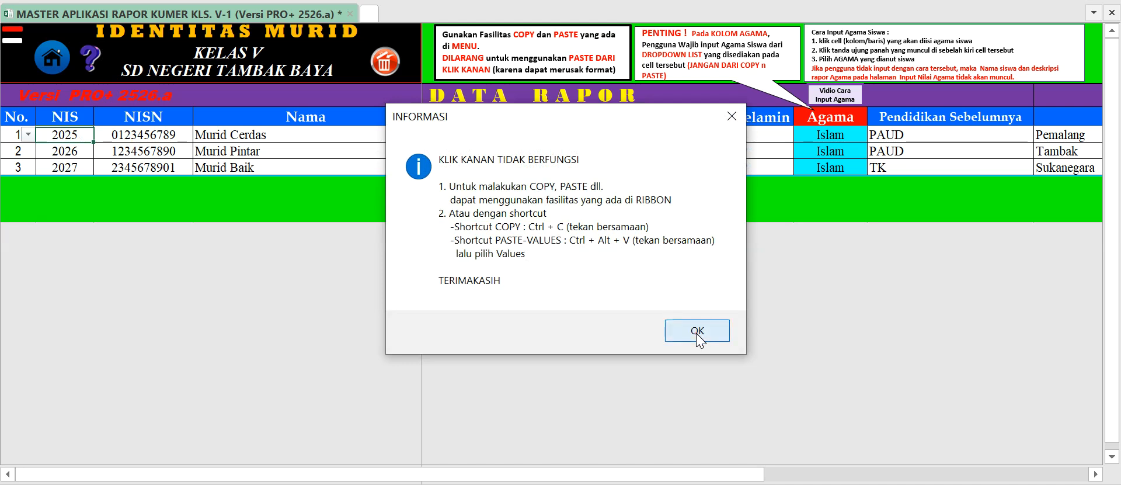
{"action": "left_click", "coordinate": [698, 337]}
{"action": "left_click", "coordinate": [146, 141]}
{"action": "left_click", "coordinate": [81, 139]}
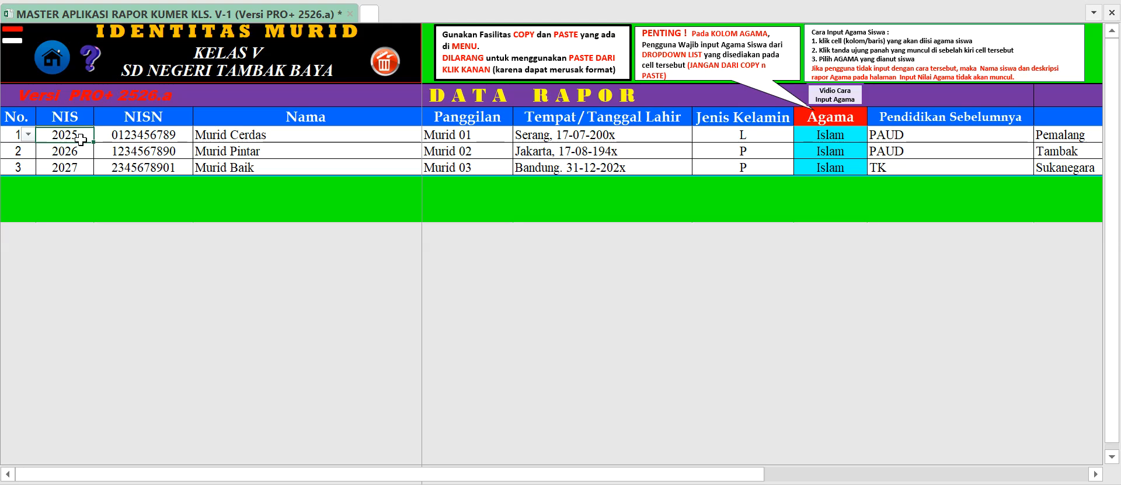
Try a values-only Paste Special of the first student's NISN onto the NIS cell, and cancel it.
{"action": "left_click", "coordinate": [154, 138]}
{"action": "left_click", "coordinate": [142, 133]}
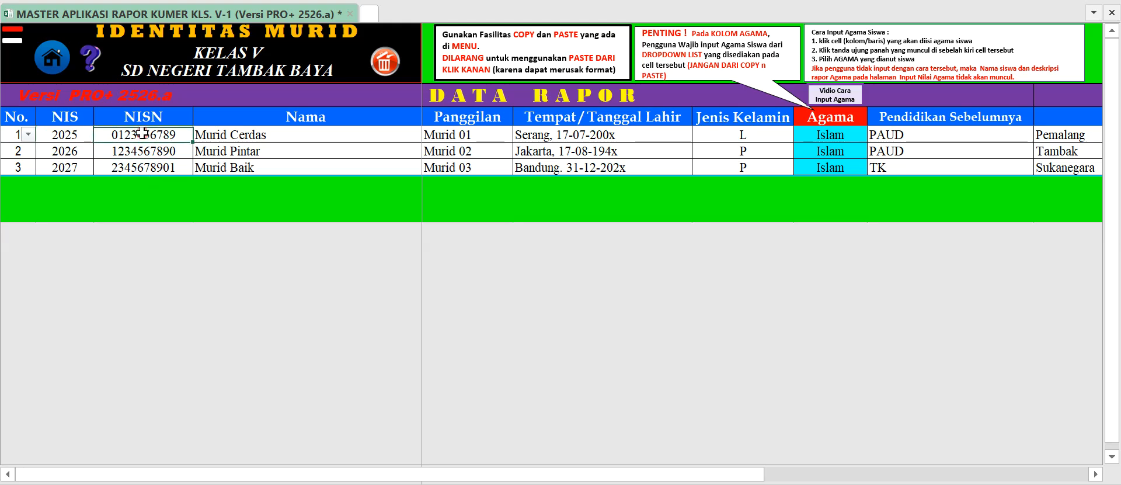
{"action": "key", "text": "ctrl+c"}
{"action": "left_click", "coordinate": [76, 135]}
{"action": "key", "text": "ctrl+alt+v"}
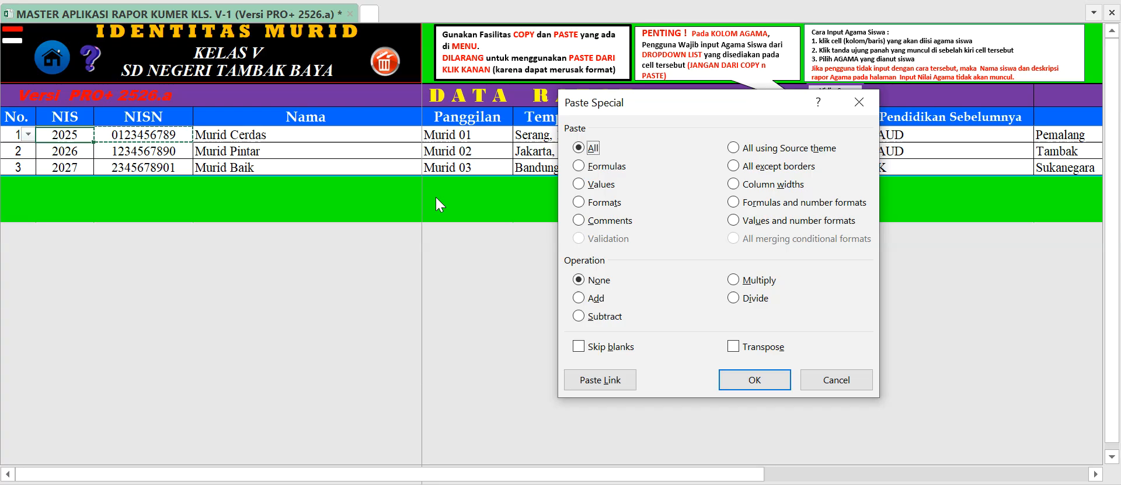
{"action": "left_click", "coordinate": [602, 186]}
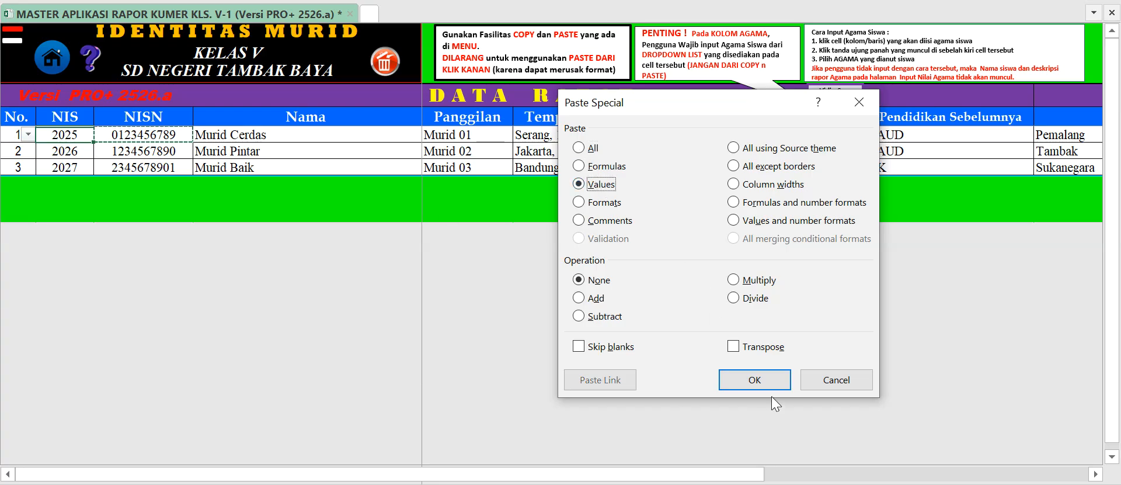
{"action": "left_click", "coordinate": [836, 379]}
{"action": "left_click", "coordinate": [271, 234]}
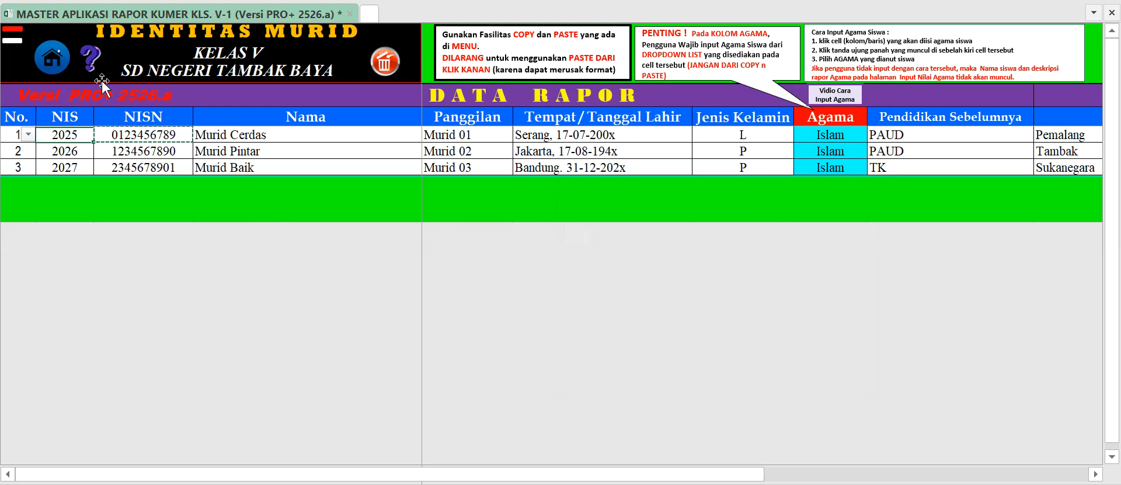
Open the Mapel & Bobot page from the main menu and examine the elective Koding dan Kecerdasan Artifisial row and its KKTP.
{"action": "left_click", "coordinate": [54, 65]}
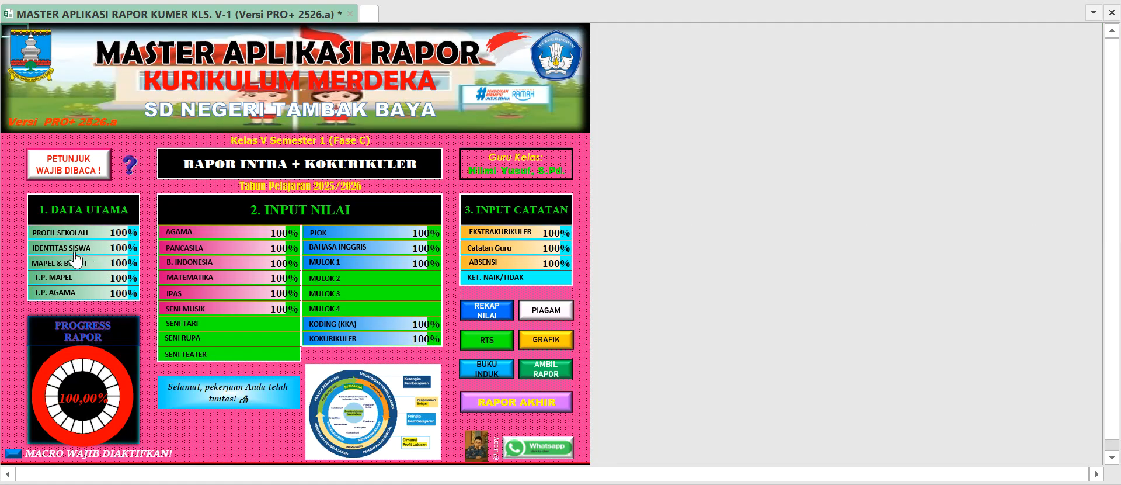
{"action": "left_click", "coordinate": [70, 262]}
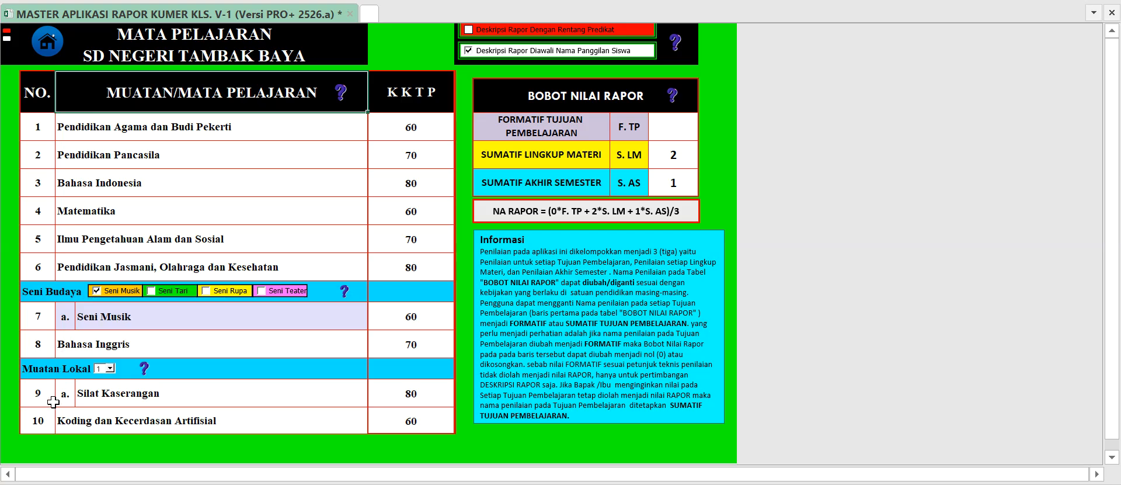
{"action": "left_click", "coordinate": [77, 422]}
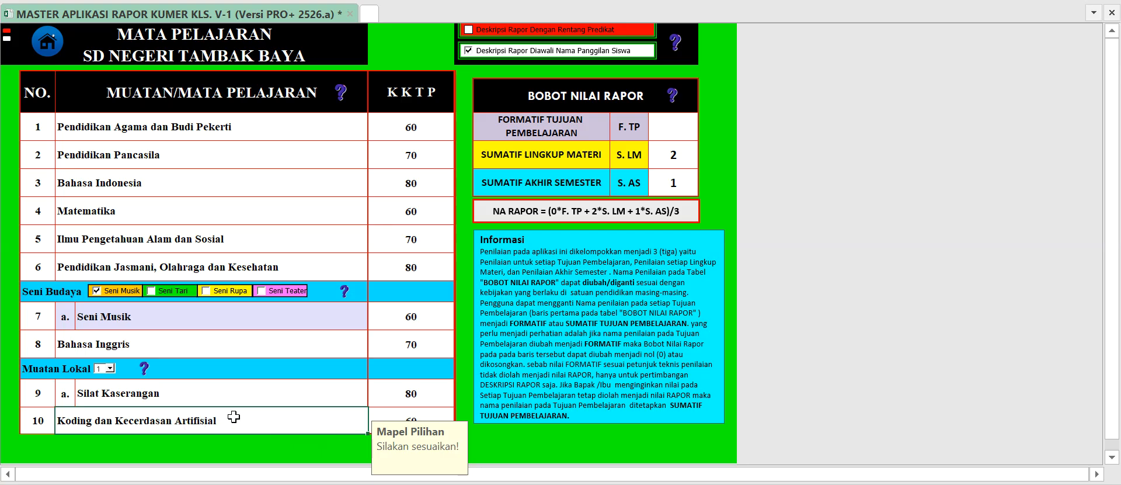
{"action": "left_click", "coordinate": [47, 422]}
{"action": "left_click", "coordinate": [144, 425]}
{"action": "left_click", "coordinate": [392, 416]}
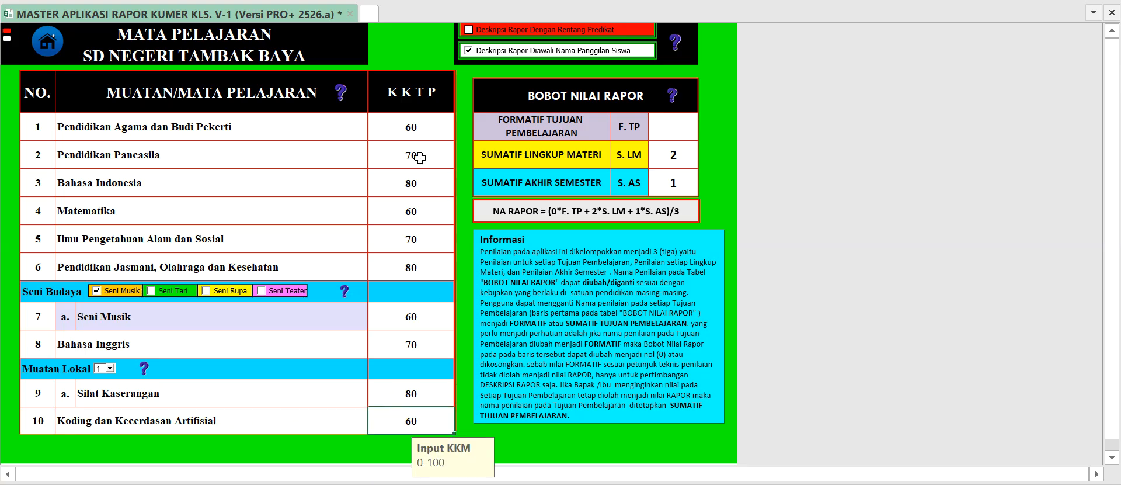
Examine the KKTP column, checking the entries for Pendidikan Agama dan Budi Pekerti and Pendidikan Pancasila.
{"action": "left_click", "coordinate": [413, 124]}
{"action": "left_click", "coordinate": [411, 96]}
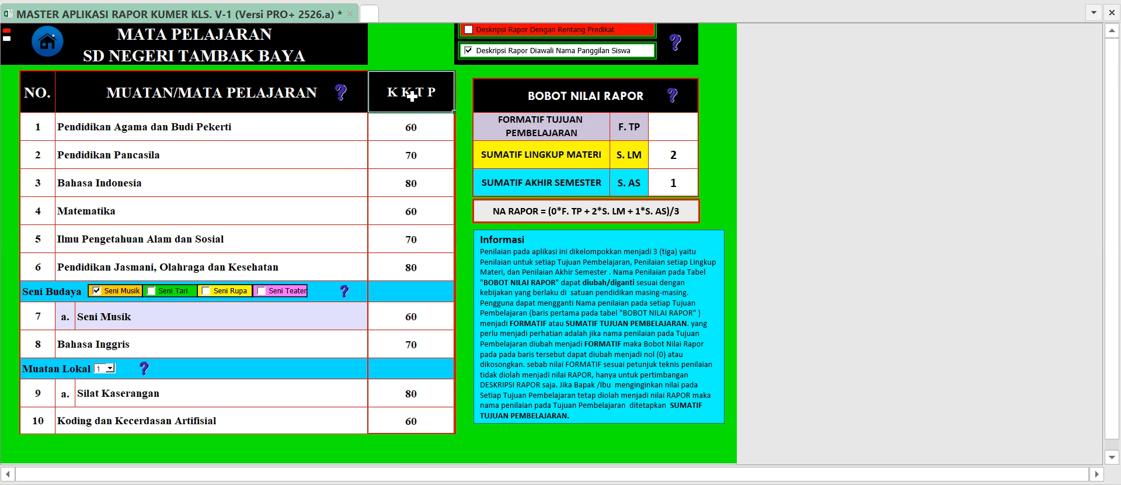
{"action": "left_click", "coordinate": [414, 121]}
{"action": "left_click", "coordinate": [391, 152]}
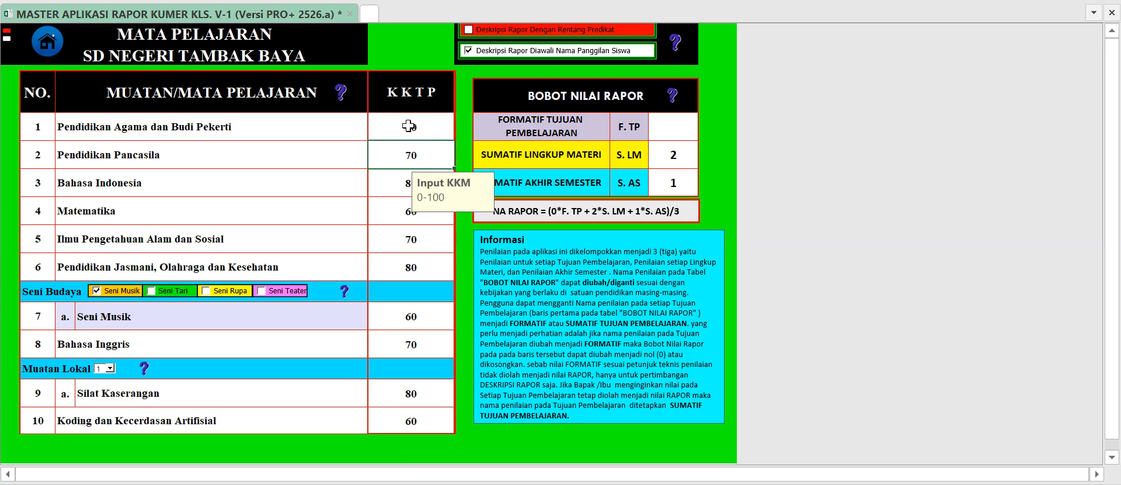
{"action": "left_click", "coordinate": [409, 125]}
{"action": "left_click", "coordinate": [395, 152]}
{"action": "left_click", "coordinate": [404, 128]}
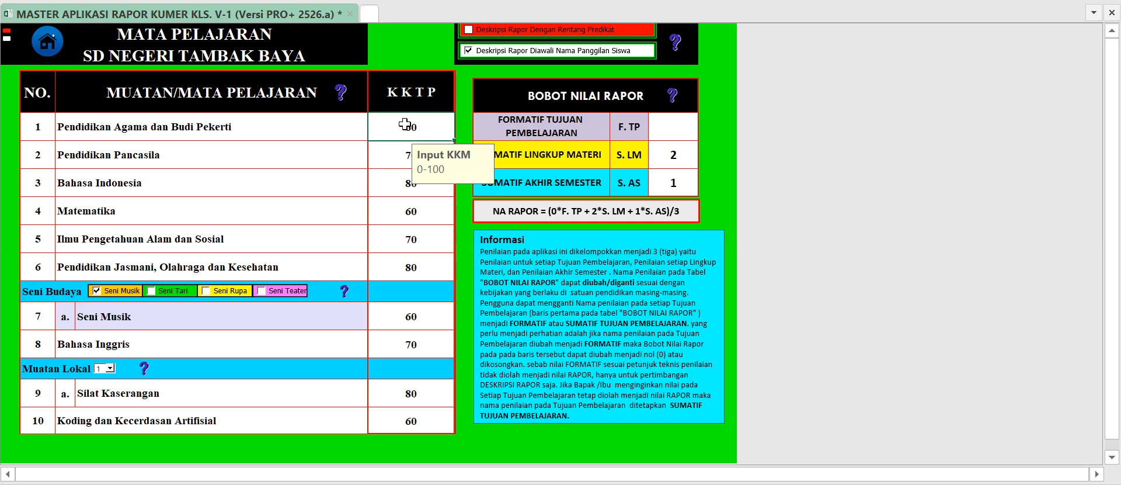
Examine the assessment types and codes in the Bobot Nilai Rapor table, including Sumatif Lingkup Materi and Sumatif Akhir Semester.
{"action": "left_click", "coordinate": [397, 153]}
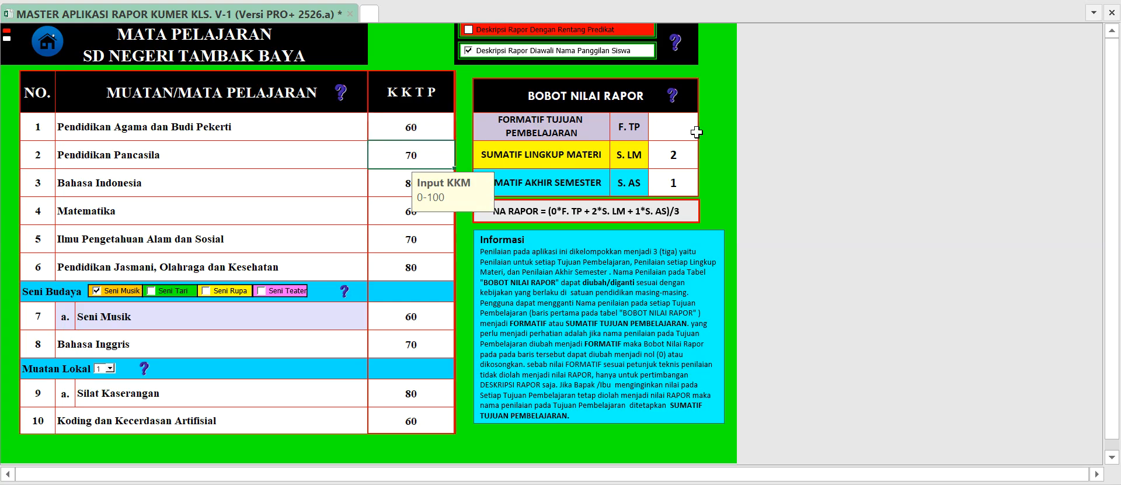
{"action": "left_click", "coordinate": [626, 133]}
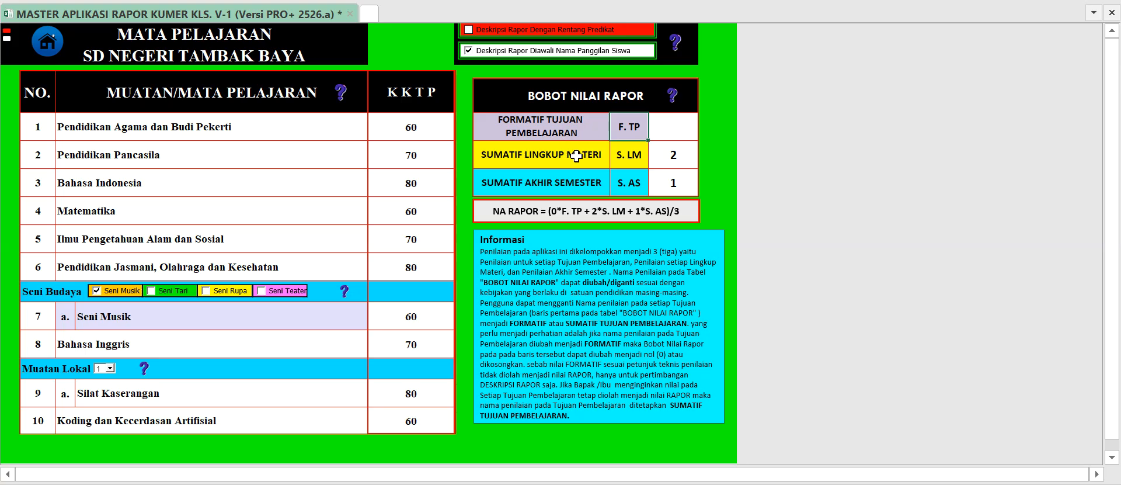
{"action": "left_click_drag", "start_coordinate": [539, 156], "coordinate": [612, 178]}
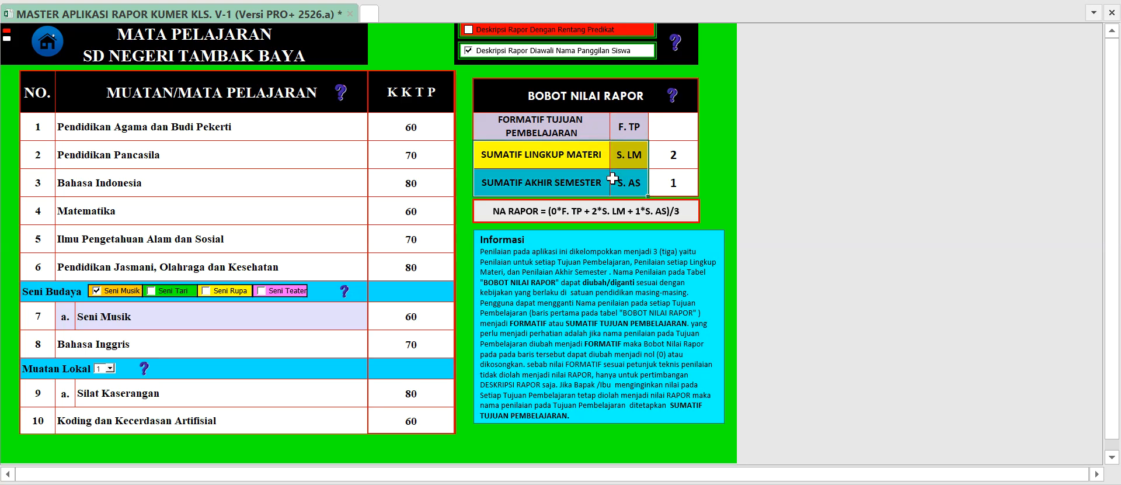
{"action": "left_click", "coordinate": [569, 183]}
{"action": "left_click", "coordinate": [626, 184]}
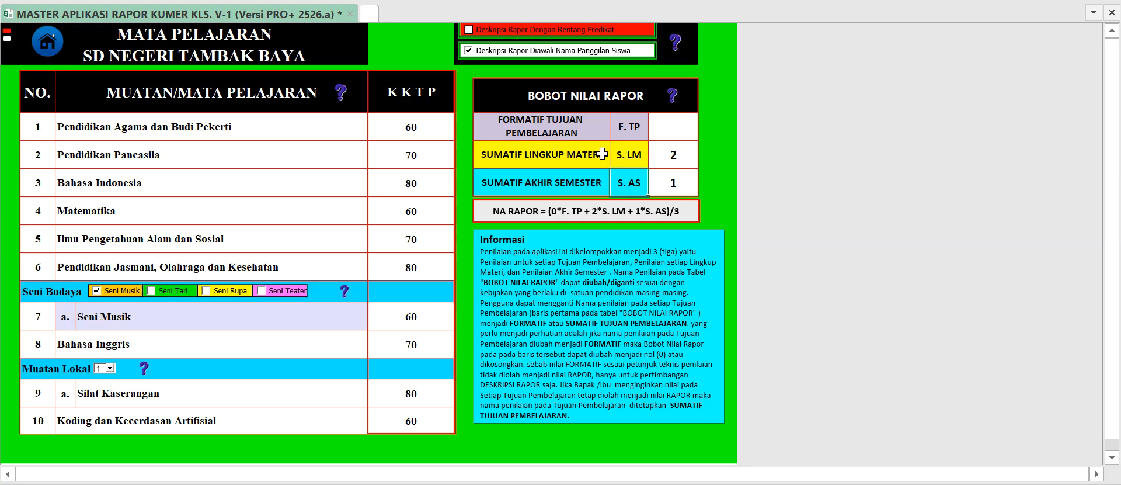
Check the weight assigned to each row of the Bobot Nilai Rapor table, from Formatif Tujuan Pembelajaran to Sumatif Akhir Semester.
{"action": "left_click", "coordinate": [577, 127]}
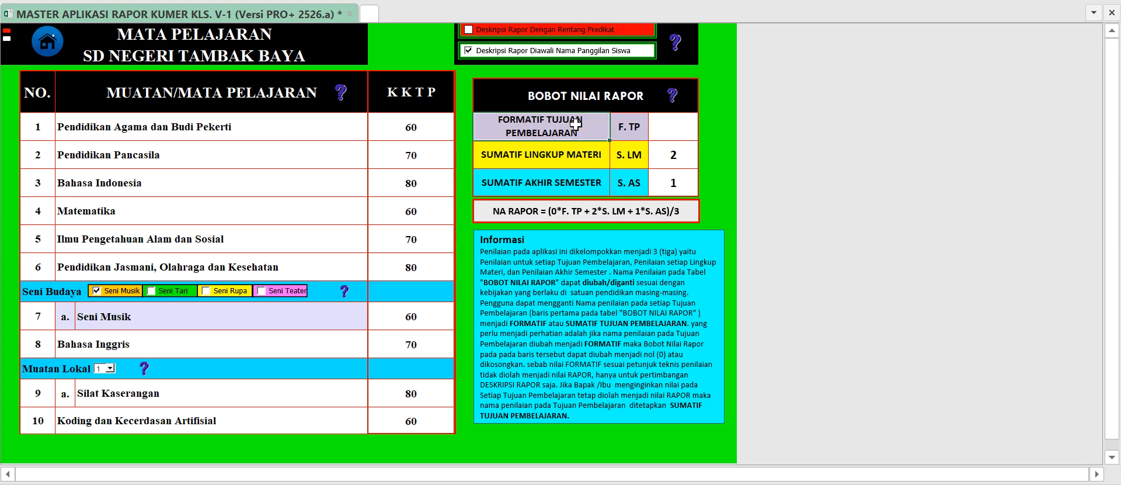
{"action": "left_click", "coordinate": [629, 131]}
{"action": "left_click", "coordinate": [666, 129]}
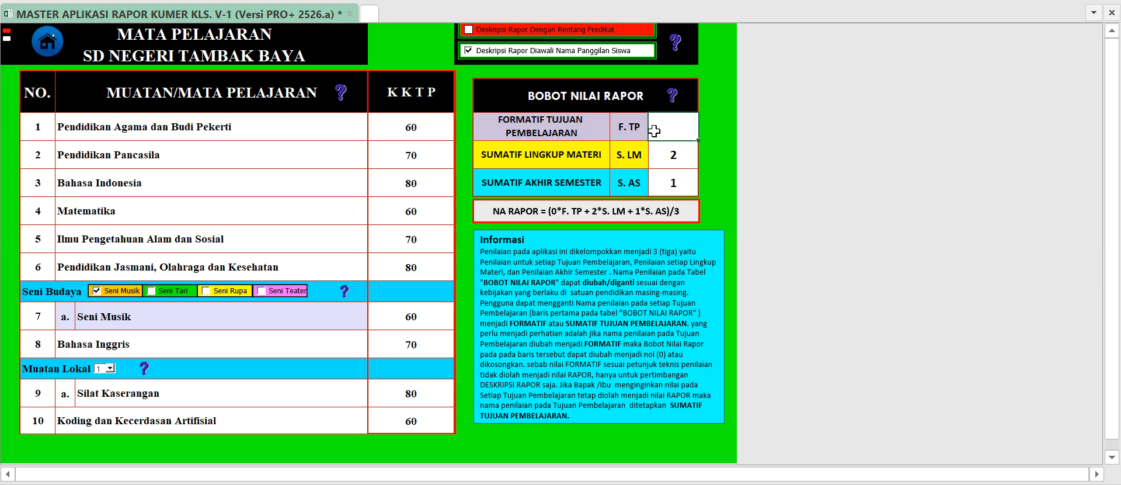
{"action": "left_click", "coordinate": [661, 157]}
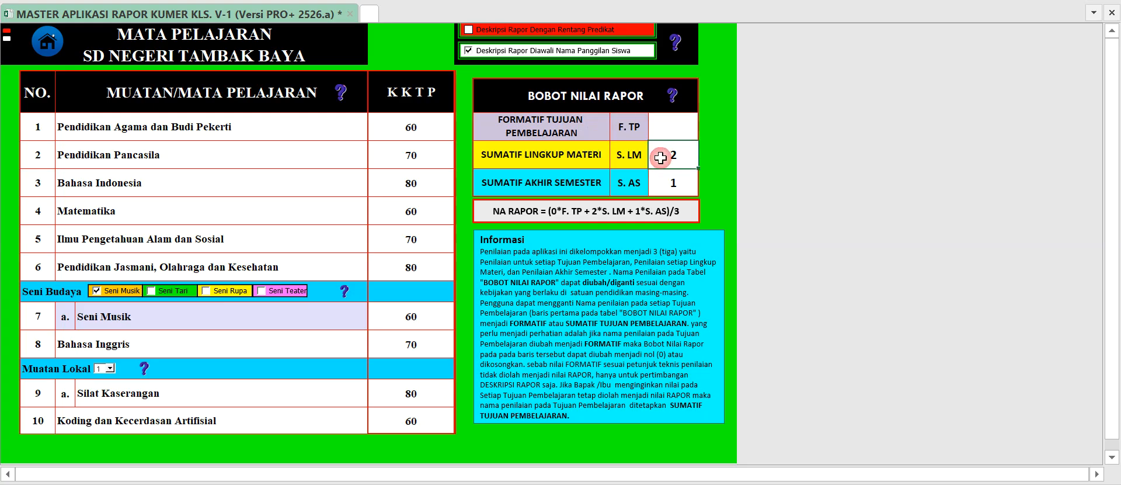
{"action": "left_click", "coordinate": [566, 153]}
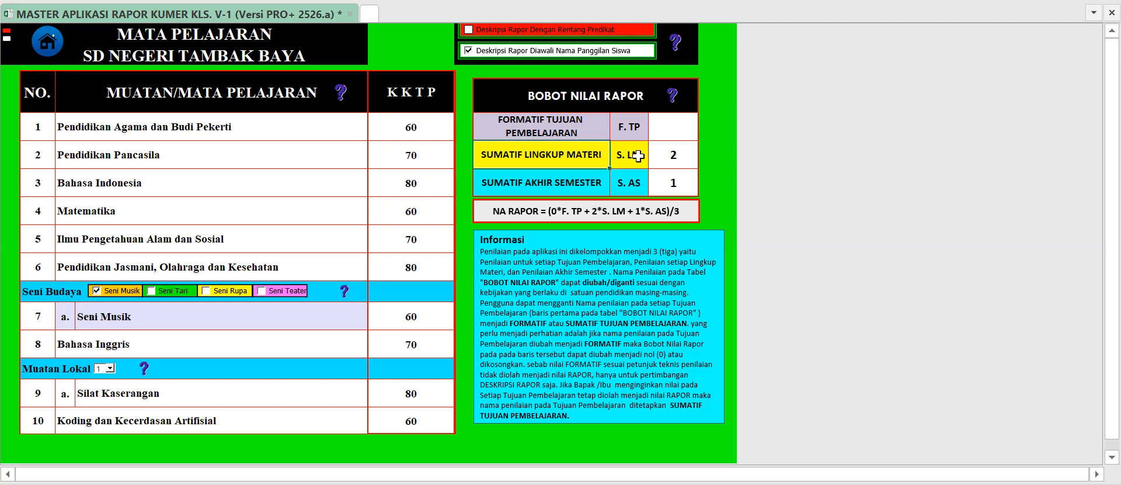
{"action": "left_click", "coordinate": [666, 156]}
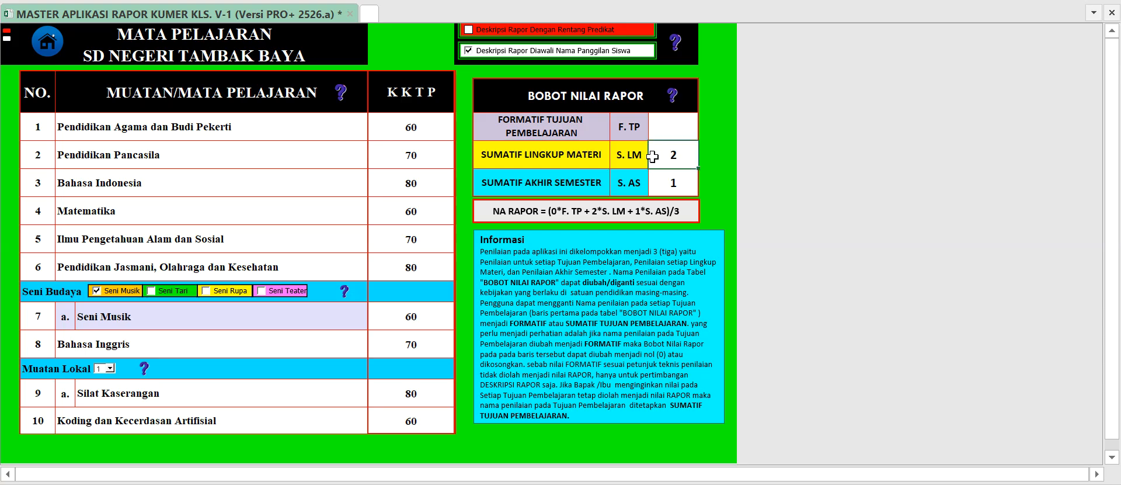
{"action": "left_click", "coordinate": [587, 179]}
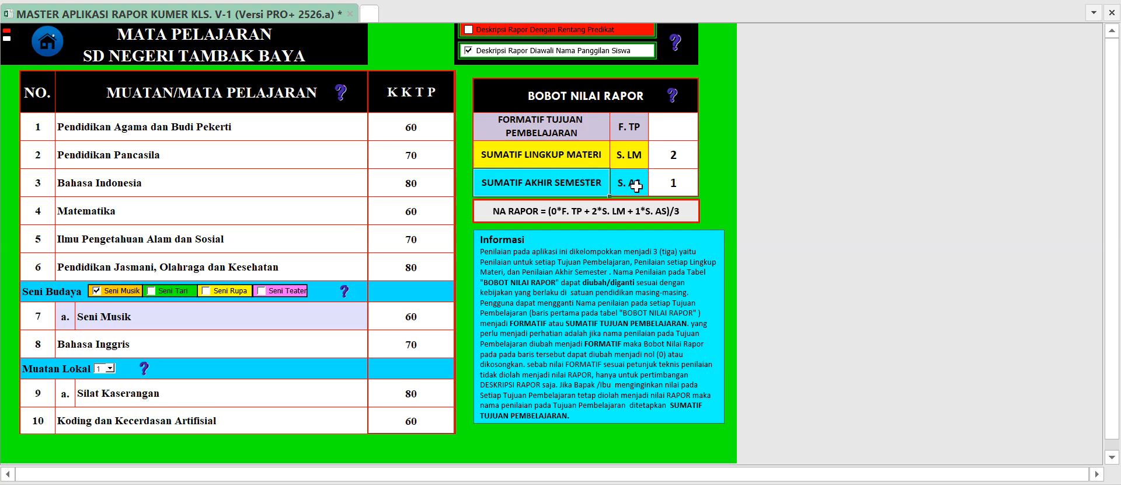
{"action": "left_click", "coordinate": [666, 182]}
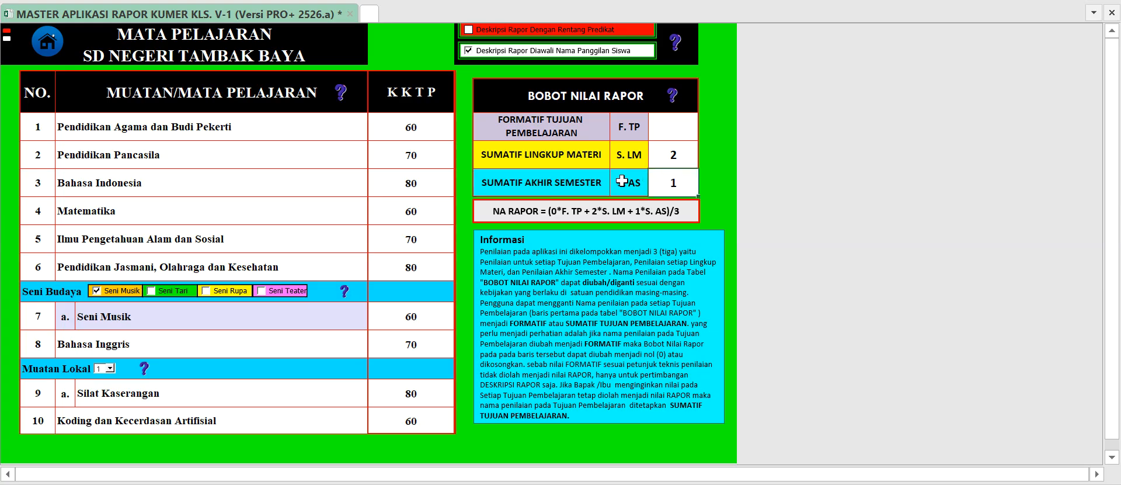
{"action": "left_click", "coordinate": [673, 164]}
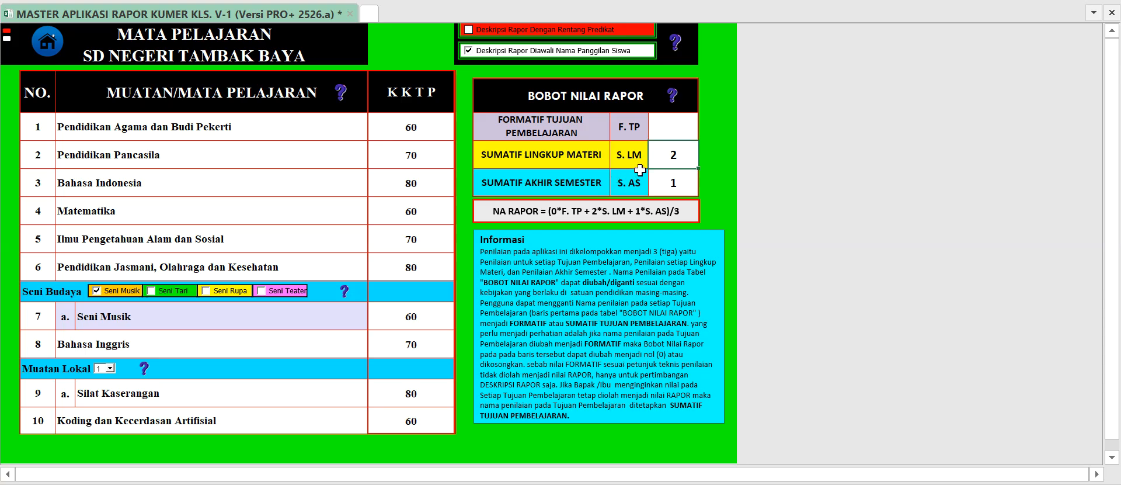
Return to the main menu, open the T.P. Mapel page and examine the first Pendidikan Pancasila topic and its learning objectives.
{"action": "left_click", "coordinate": [47, 41]}
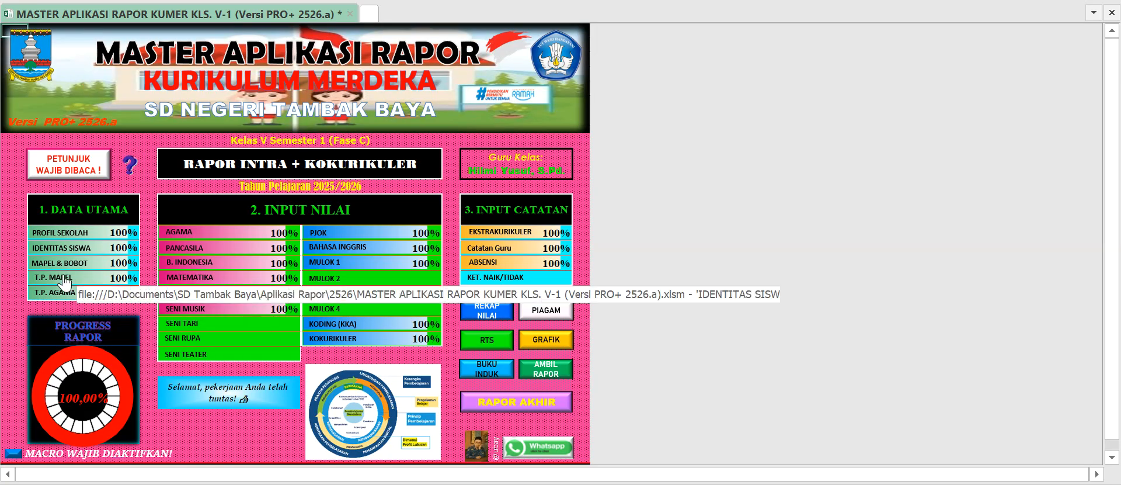
{"action": "left_click", "coordinate": [86, 285]}
{"action": "left_click", "coordinate": [216, 121]}
{"action": "left_click", "coordinate": [318, 130]}
{"action": "left_click", "coordinate": [336, 154]}
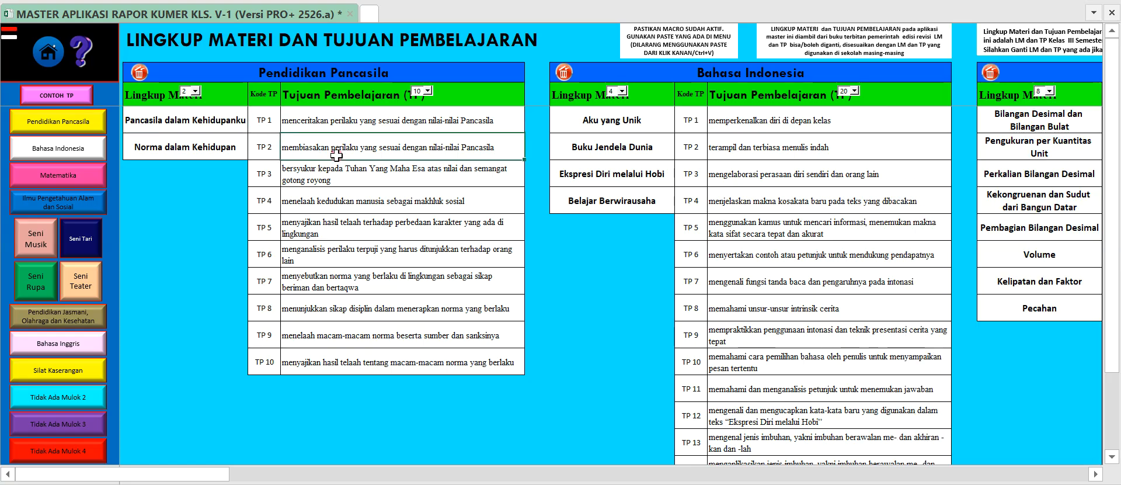
{"action": "left_click", "coordinate": [346, 172]}
{"action": "left_click", "coordinate": [349, 205]}
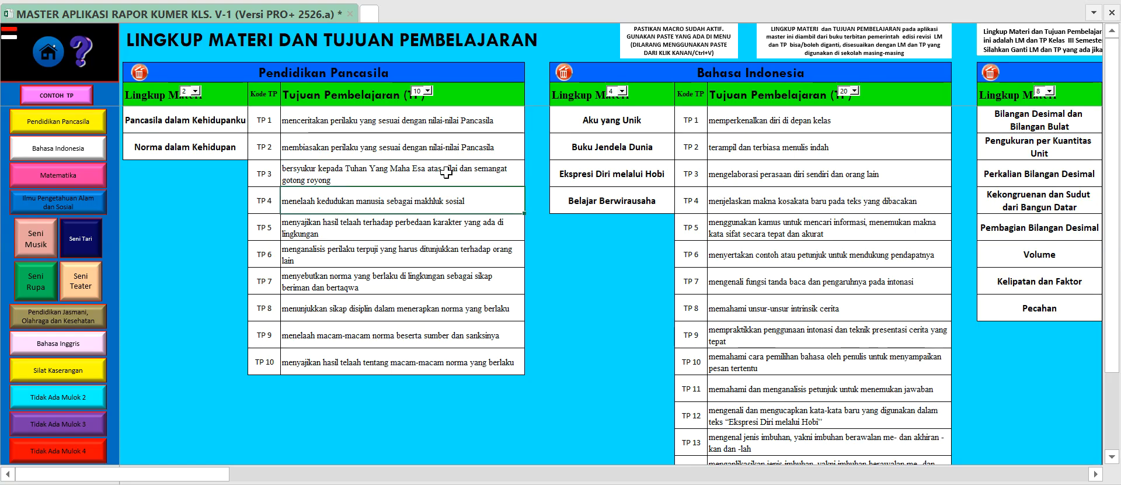
Review the Norma dalam Kehidupan topic and the Pendidikan Pancasila learning objectives TP 2 to TP 5.
{"action": "left_click", "coordinate": [351, 150]}
{"action": "left_click", "coordinate": [228, 146]}
{"action": "left_click", "coordinate": [330, 143]}
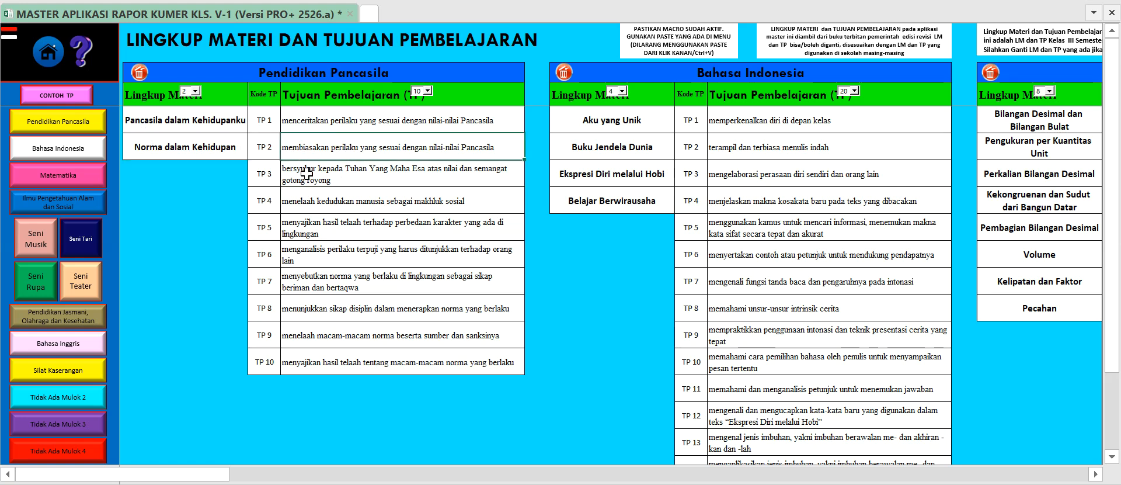
{"action": "left_click", "coordinate": [321, 202]}
{"action": "left_click", "coordinate": [314, 222]}
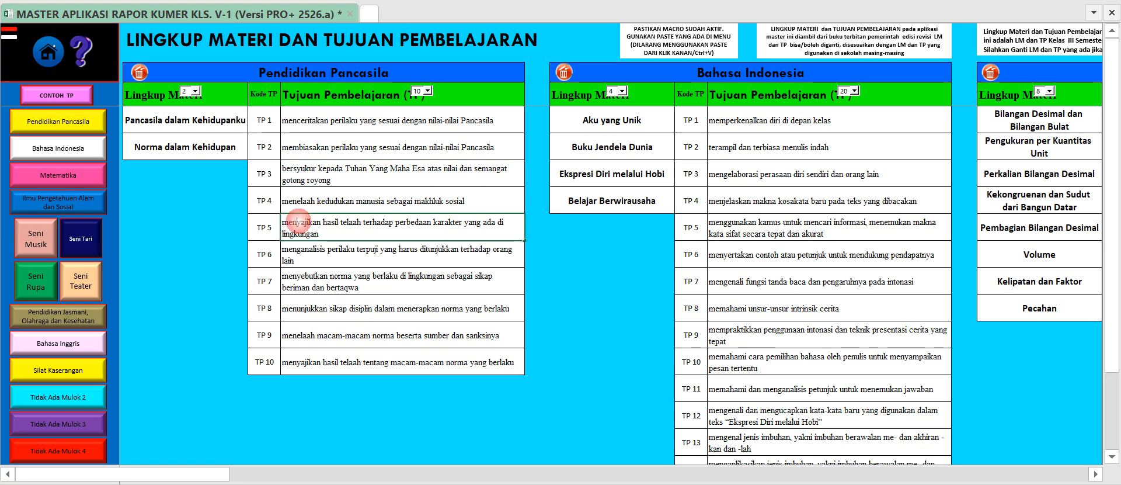
{"action": "left_click", "coordinate": [344, 195]}
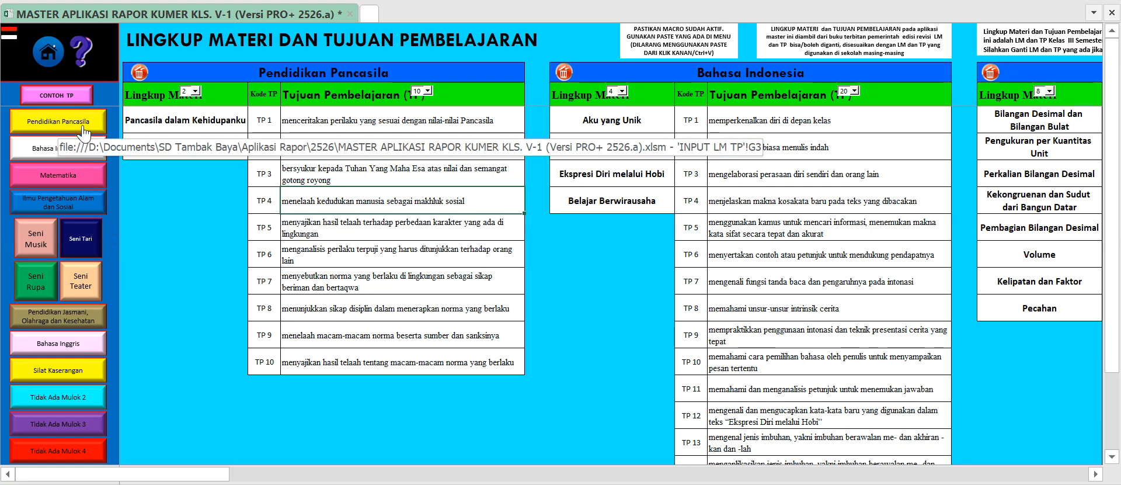
Go to the Koding dan Kecerdasan Artifisial section of the Lingkup Materi dan Tujuan Pembelajaran page.
{"action": "scroll", "coordinate": [104, 289], "scroll_direction": "down", "scroll_amount": 1}
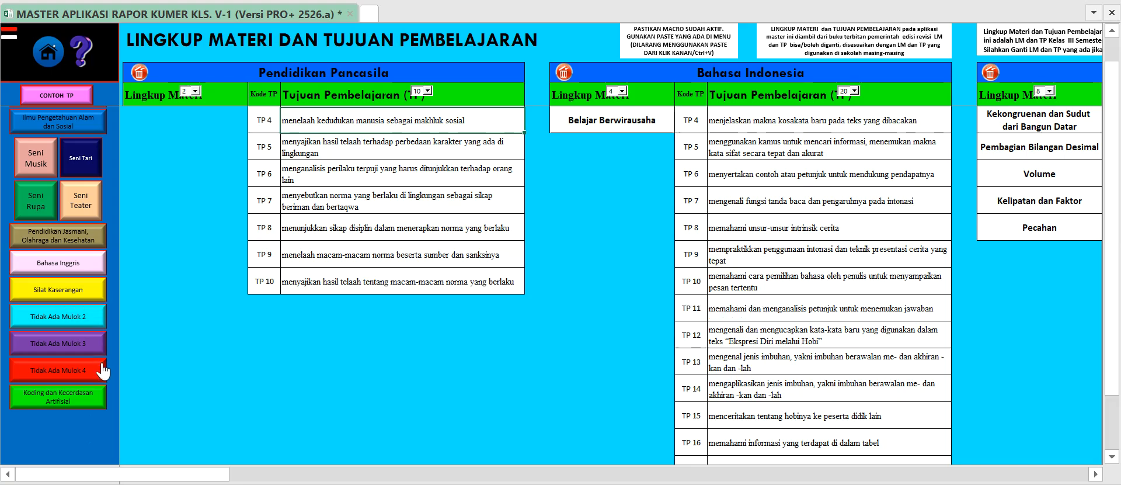
{"action": "left_click", "coordinate": [94, 399]}
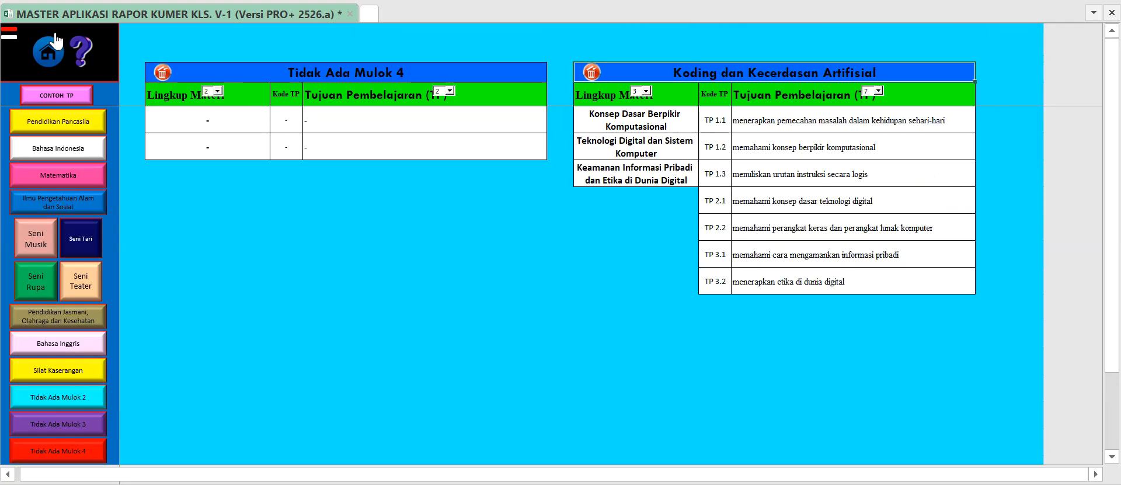
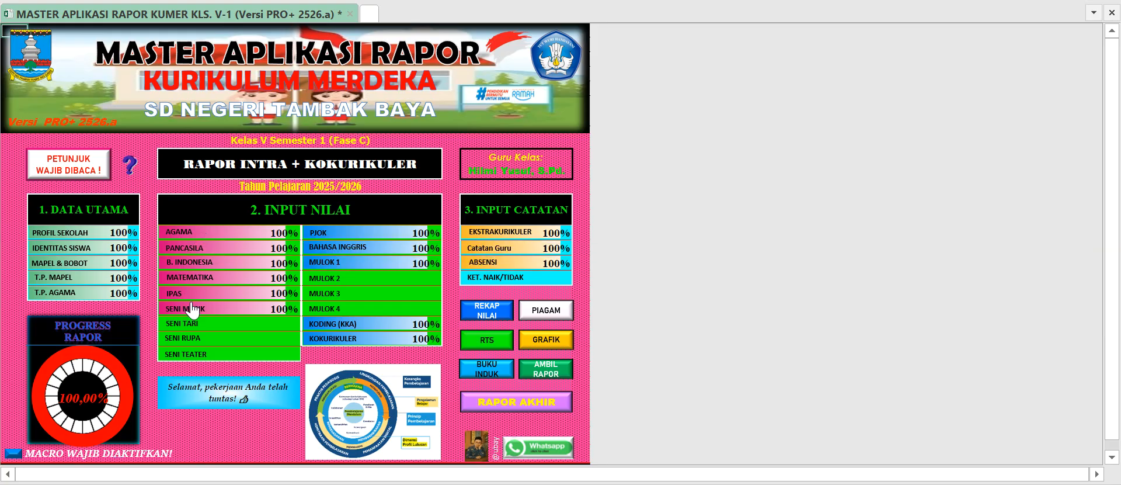
Look through the Pancasila and Bahasa Indonesia grade-entry pages, checking the first formative TP columns of the Bahasa Indonesia table.
{"action": "left_click", "coordinate": [215, 247]}
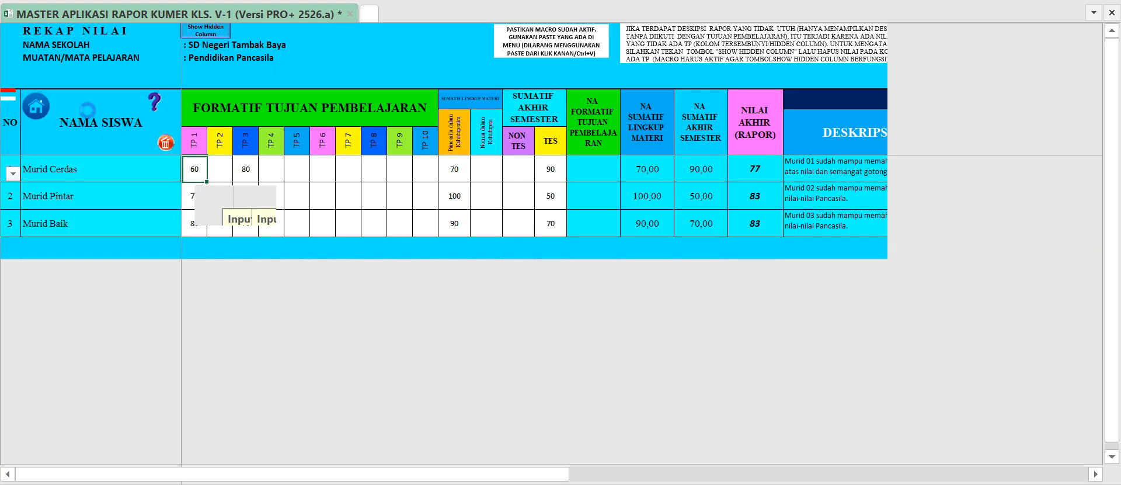
{"action": "left_click", "coordinate": [37, 109]}
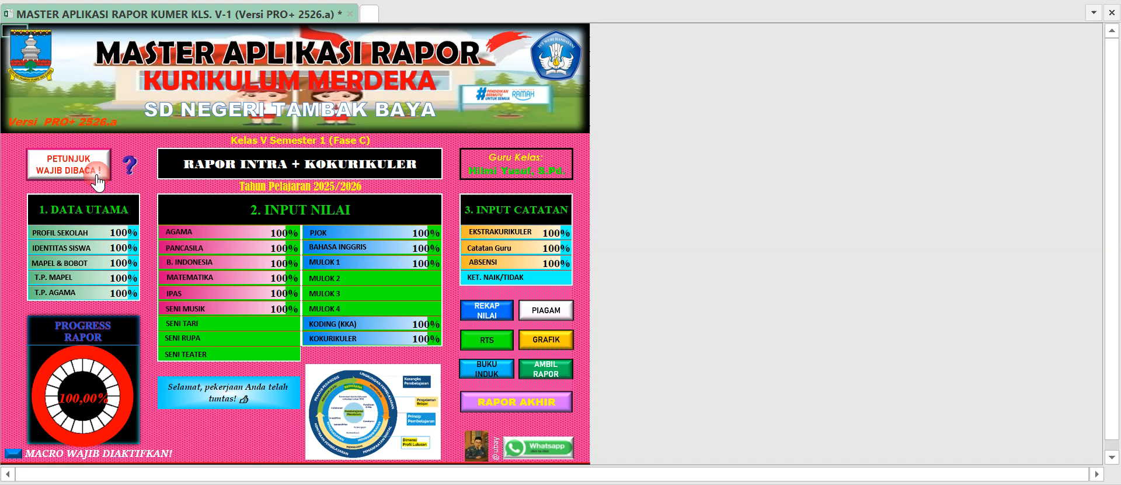
{"action": "left_click", "coordinate": [188, 279]}
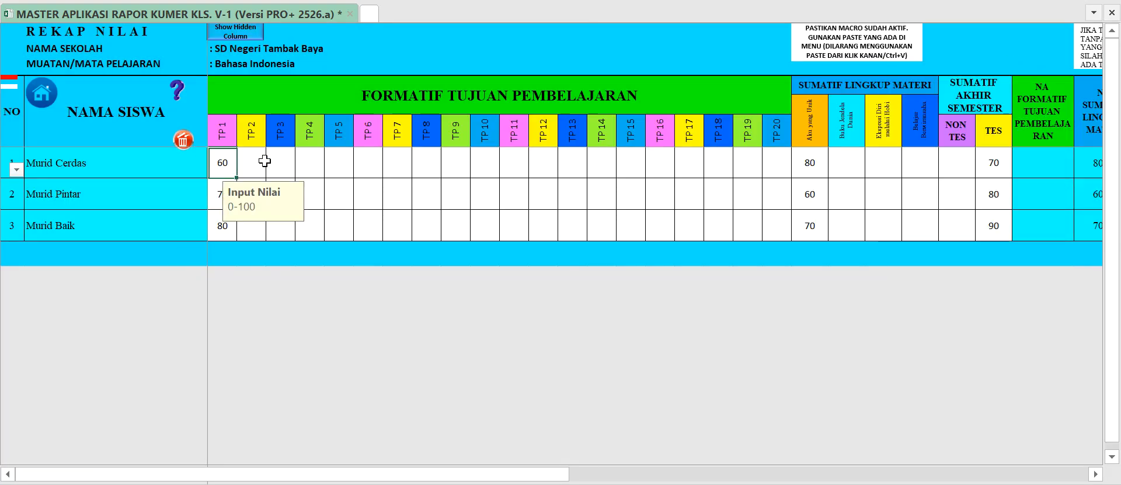
{"action": "left_click_drag", "start_coordinate": [224, 165], "coordinate": [227, 212]}
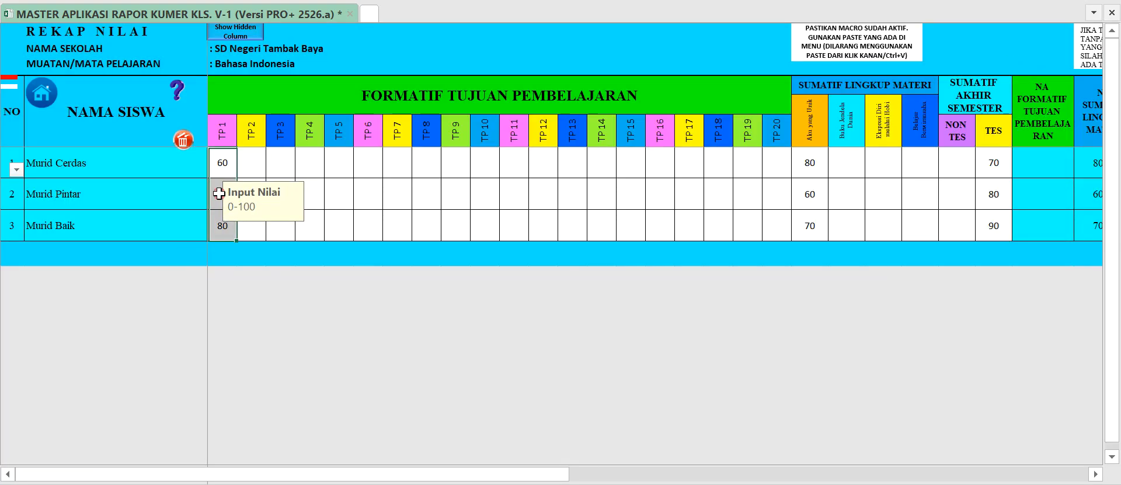
{"action": "left_click", "coordinate": [290, 168]}
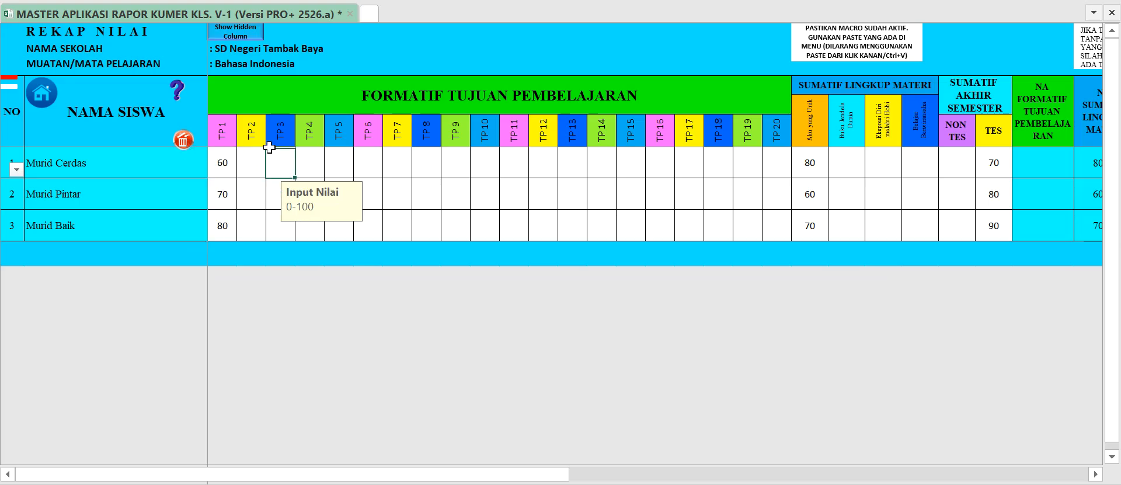
{"action": "left_click", "coordinate": [241, 163]}
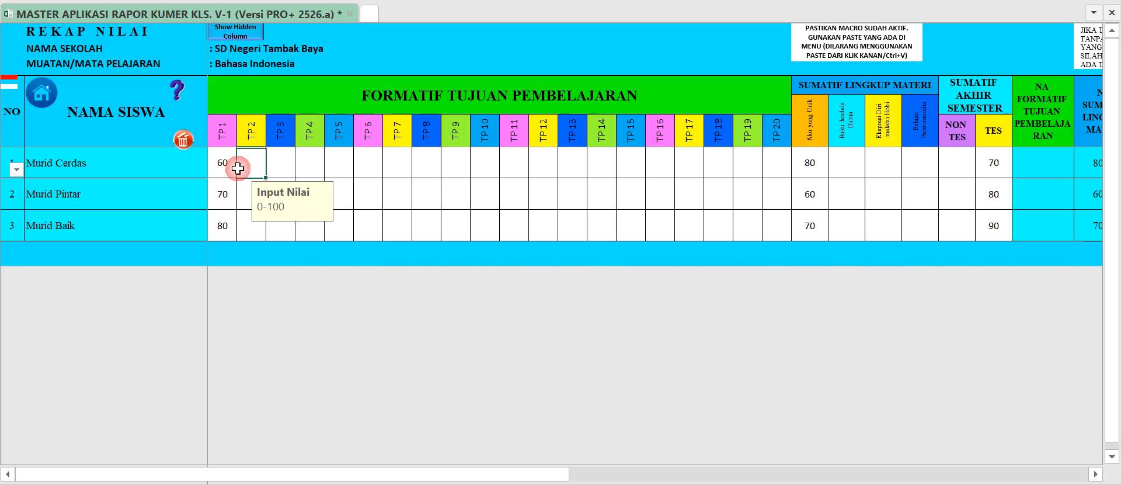
{"action": "left_click", "coordinate": [222, 166]}
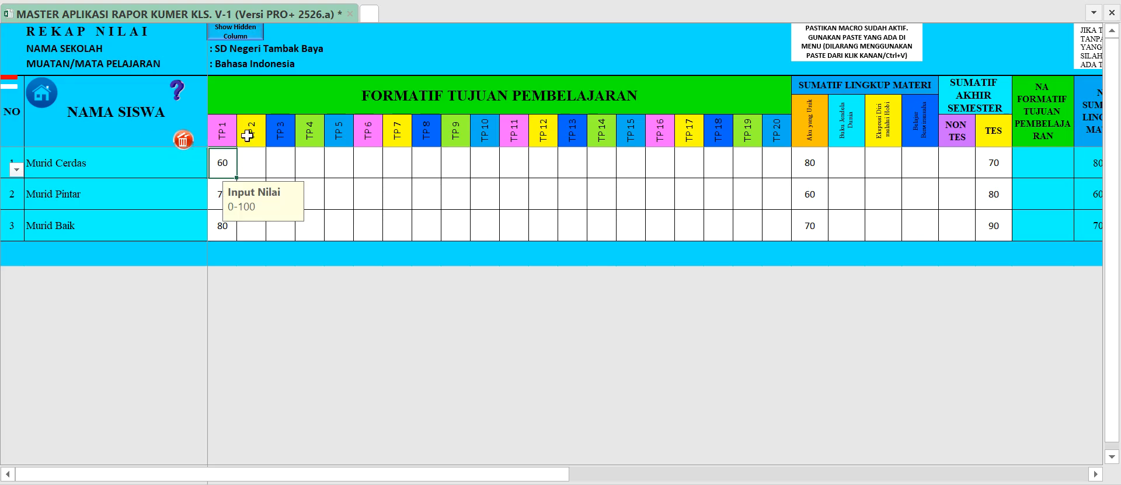
Return to the main menu and view the Mulok 1 grade-entry page for Silat Kaserangan.
{"action": "left_click", "coordinate": [36, 98]}
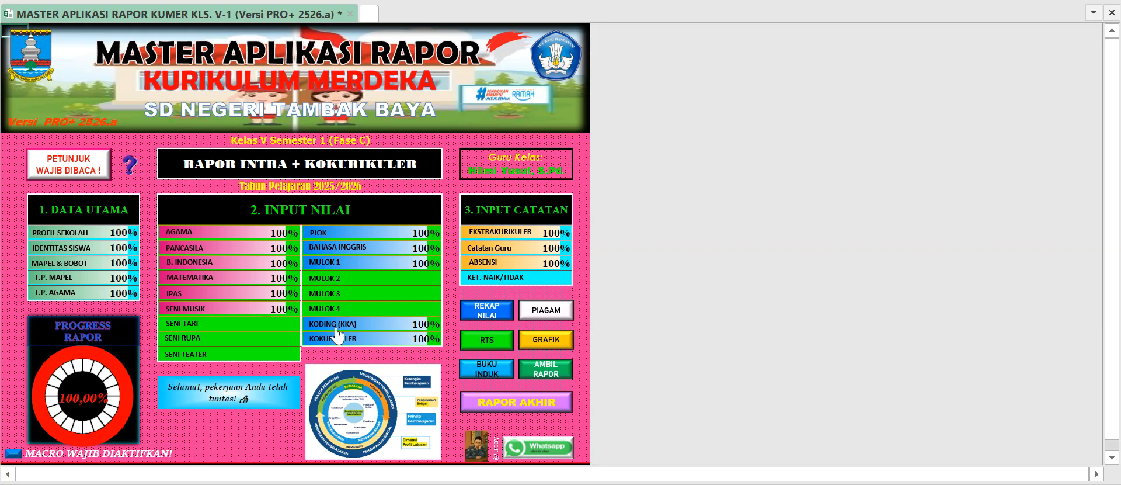
{"action": "left_click", "coordinate": [333, 272]}
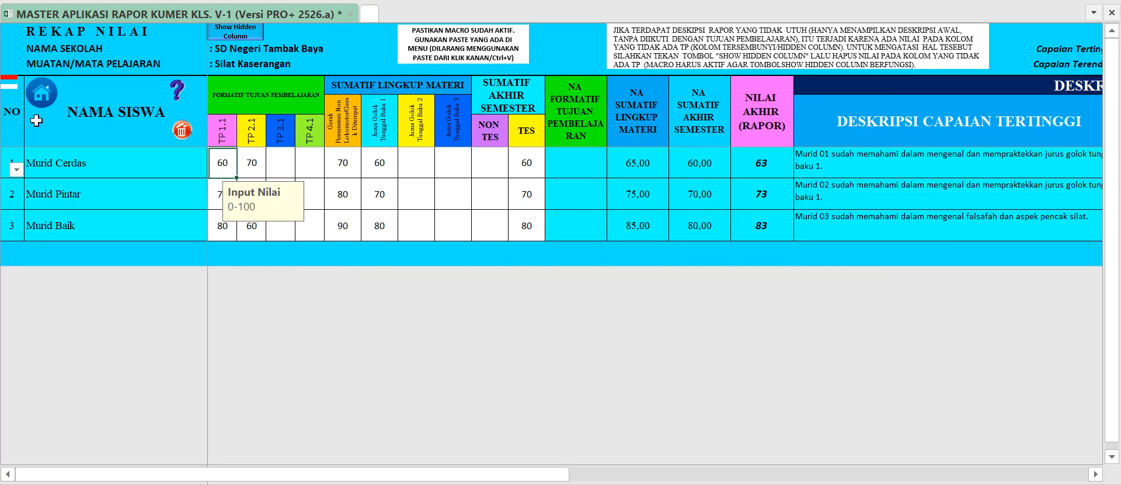
Open the Mapel & Bobot page from the main menu, read the Muatan Lokal help information and locate the Silat Kaserangan subject row.
{"action": "left_click", "coordinate": [38, 99]}
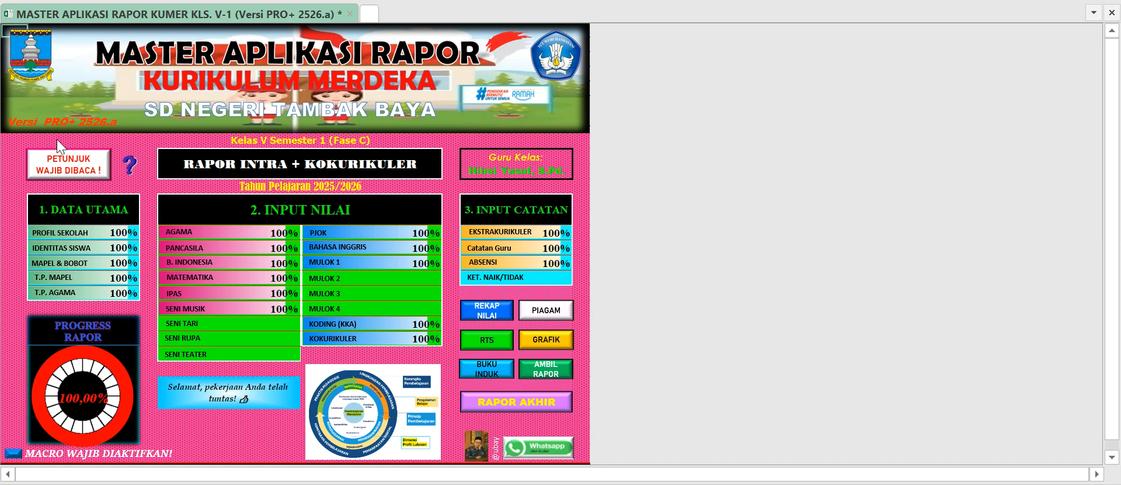
{"action": "left_click", "coordinate": [68, 267]}
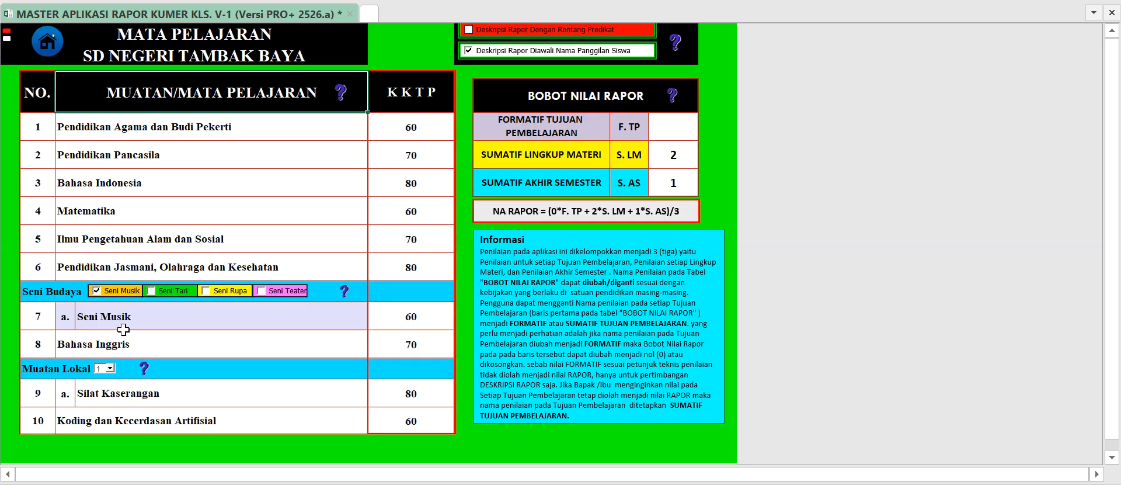
{"action": "left_click", "coordinate": [143, 368]}
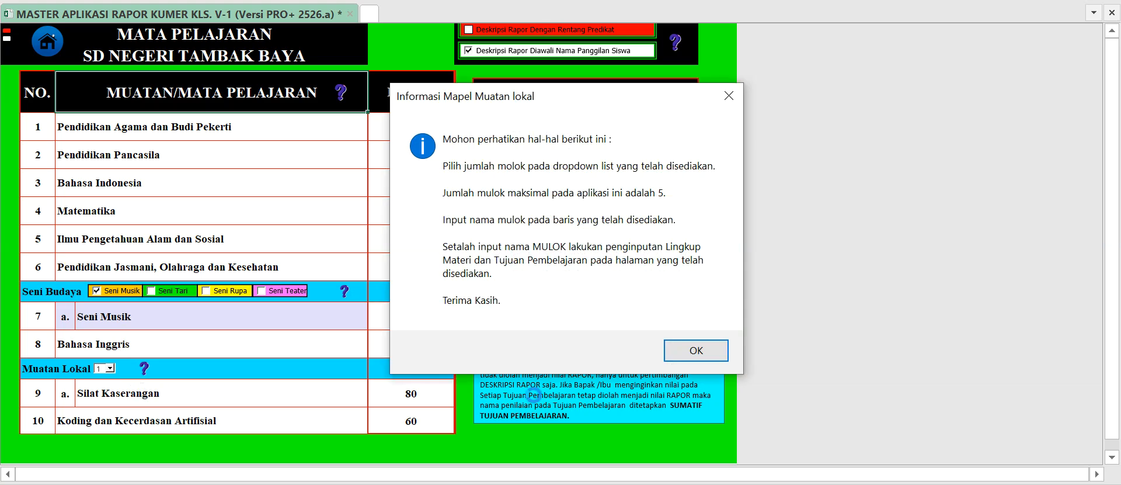
{"action": "left_click", "coordinate": [710, 354]}
{"action": "left_click", "coordinate": [251, 396]}
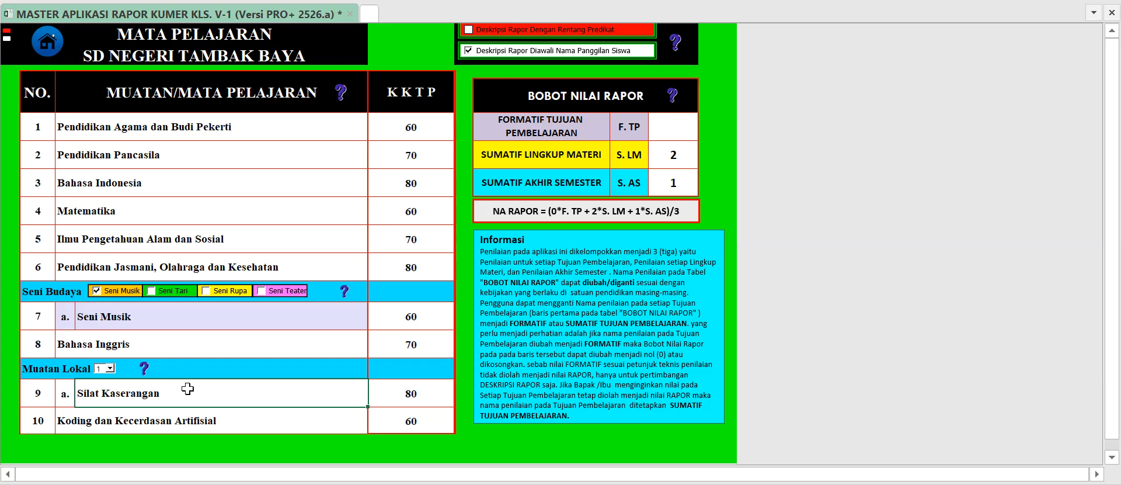
Go back through the main menu to the Koding (KKA) grade page and check the first student's formative, Sumatif Lingkup Materi and Tes cells.
{"action": "left_click", "coordinate": [47, 45]}
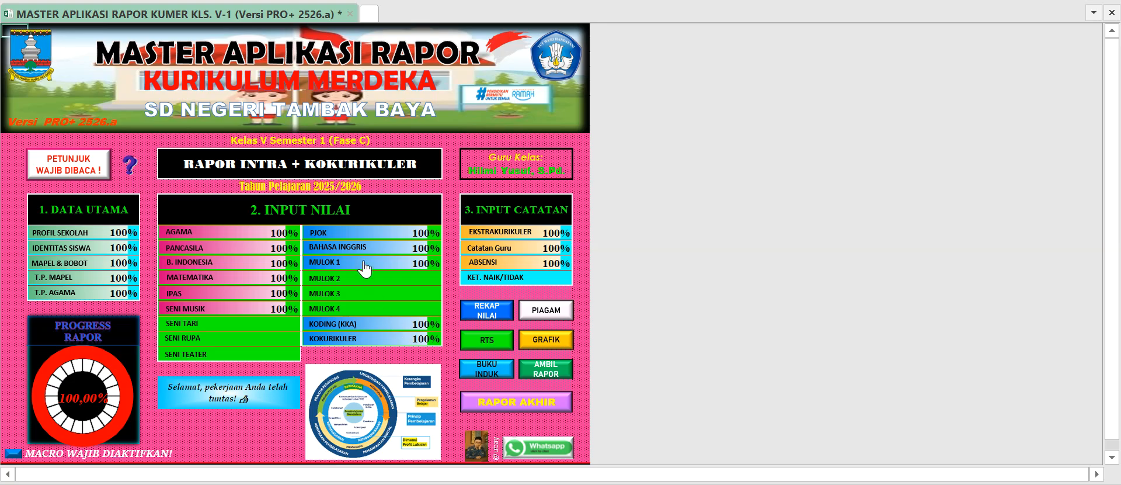
{"action": "left_click", "coordinate": [353, 330]}
{"action": "left_click", "coordinate": [215, 148]}
{"action": "left_click", "coordinate": [252, 147]}
{"action": "left_click", "coordinate": [349, 145]}
{"action": "left_click", "coordinate": [377, 146]}
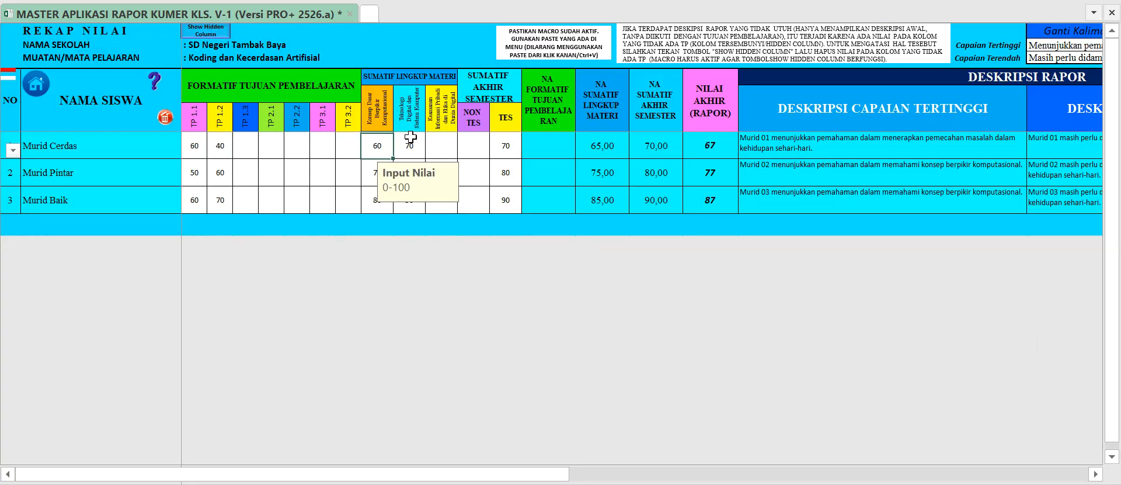
{"action": "left_click", "coordinate": [416, 141]}
{"action": "left_click", "coordinate": [441, 145]}
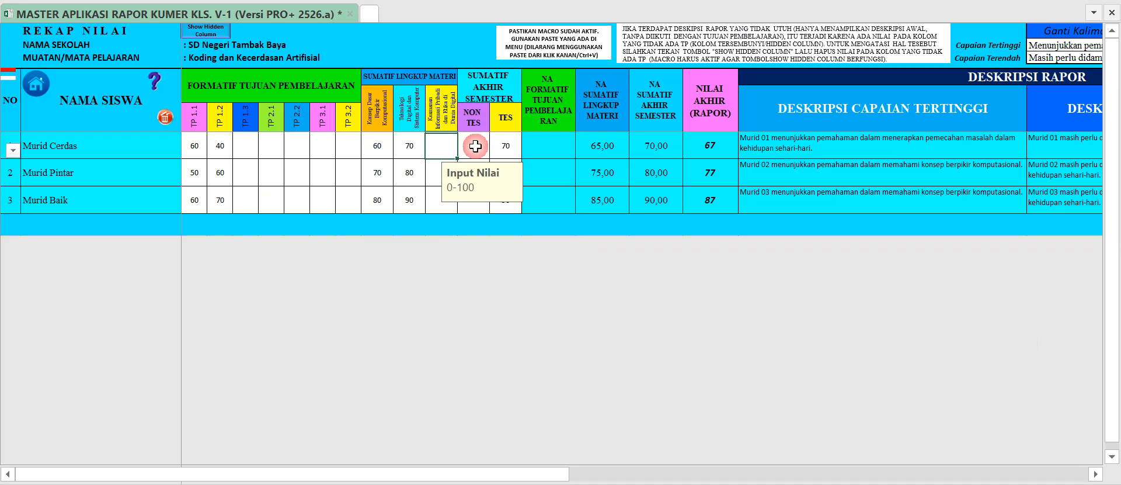
{"action": "left_click", "coordinate": [501, 149]}
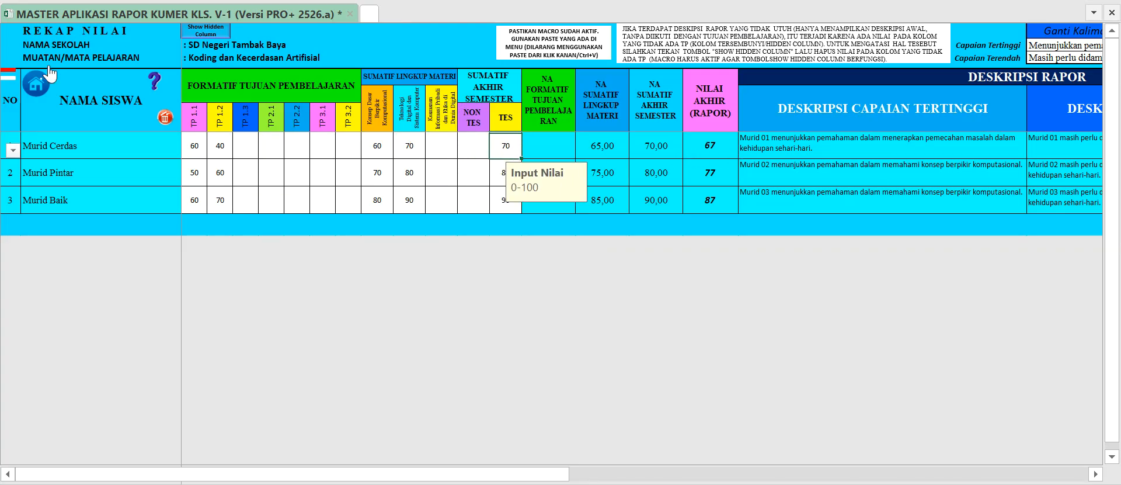
Return to the main menu and open the Kokurikuler learning data page.
{"action": "left_click", "coordinate": [36, 81]}
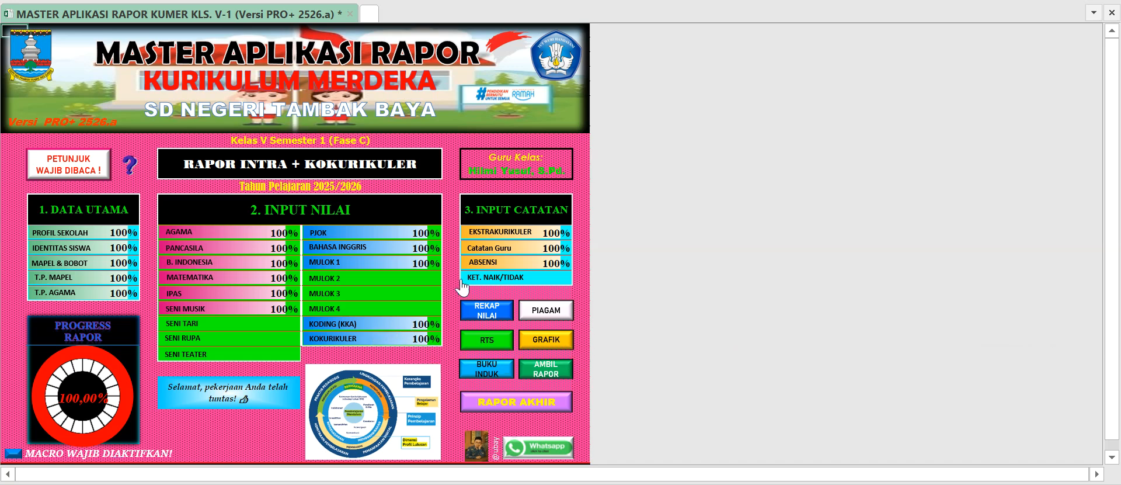
{"action": "scroll", "coordinate": [462, 285], "scroll_direction": "down", "scroll_amount": 1}
{"action": "scroll", "coordinate": [445, 284], "scroll_direction": "up", "scroll_amount": 1}
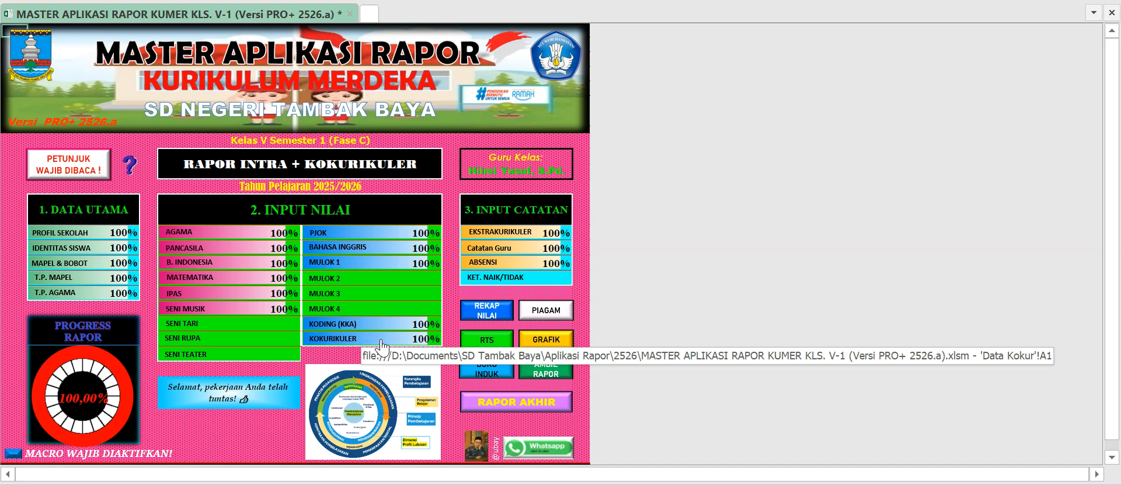
{"action": "left_click", "coordinate": [382, 347]}
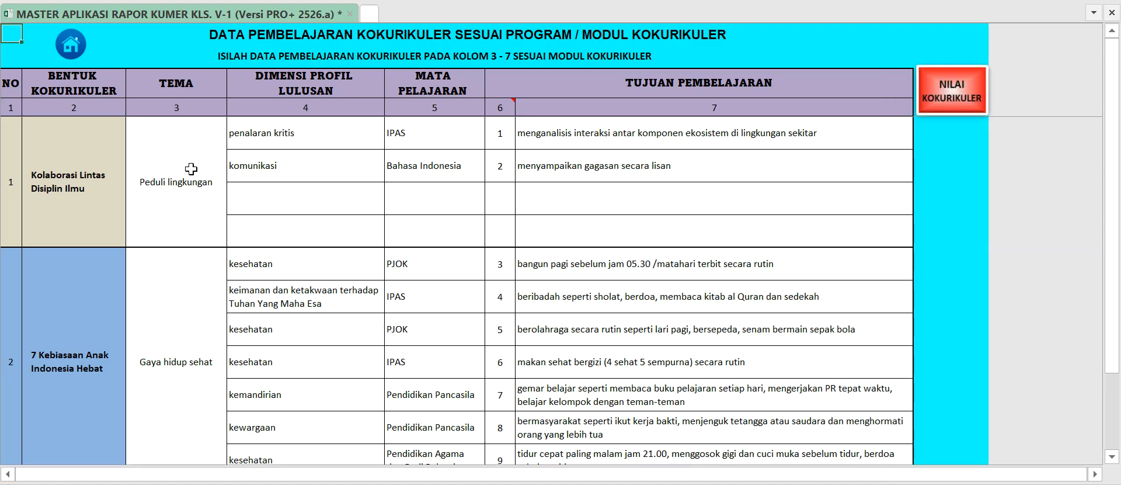
Examine the three Bentuk Kokurikuler entries: Kolaborasi Lintas Disiplin Ilmu, 7 Kebiasaan Anak Indonesia Hebat and Bentuk Lainnya.
{"action": "left_click", "coordinate": [101, 183]}
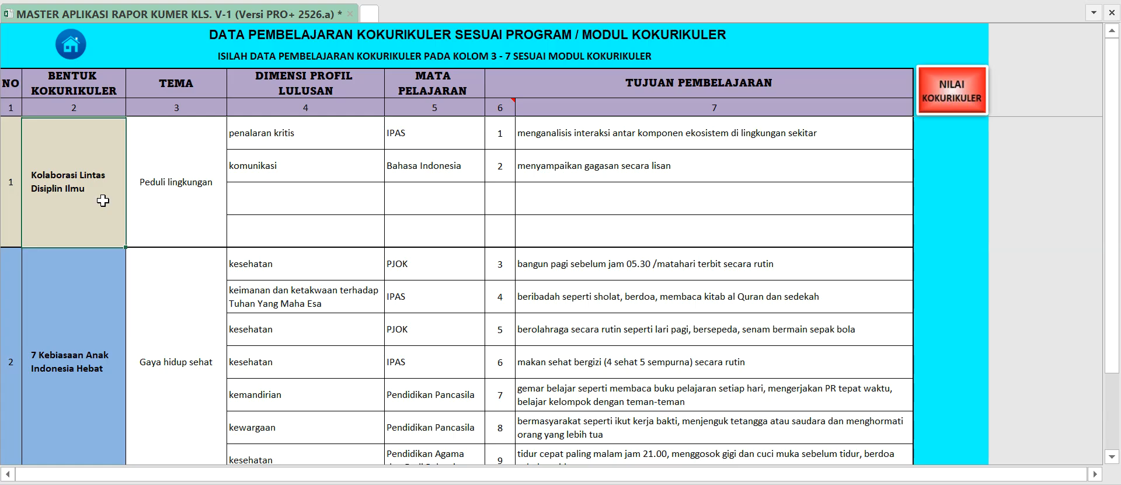
{"action": "left_click", "coordinate": [90, 260]}
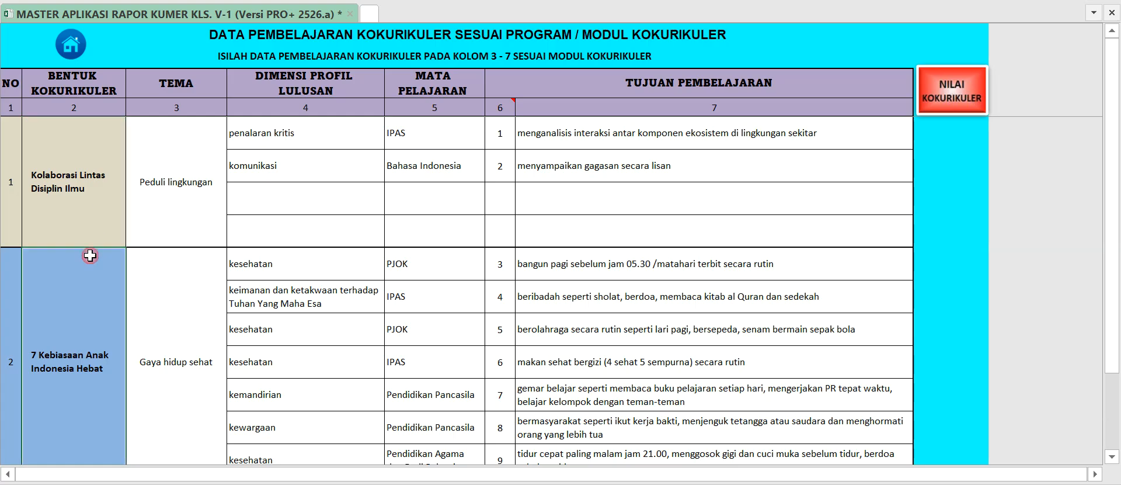
{"action": "left_click", "coordinate": [90, 195]}
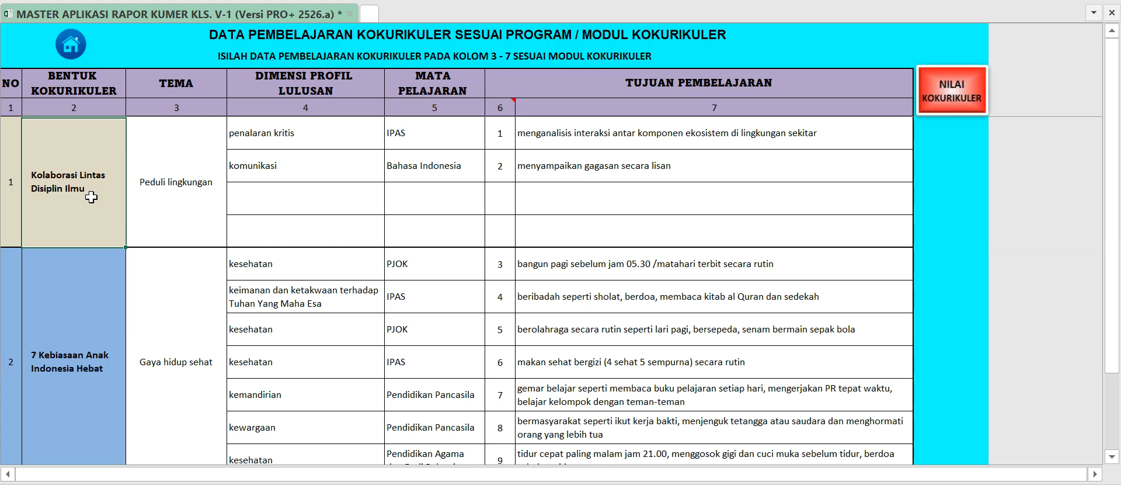
{"action": "left_click", "coordinate": [85, 318]}
{"action": "scroll", "coordinate": [86, 321], "scroll_direction": "down", "scroll_amount": 2}
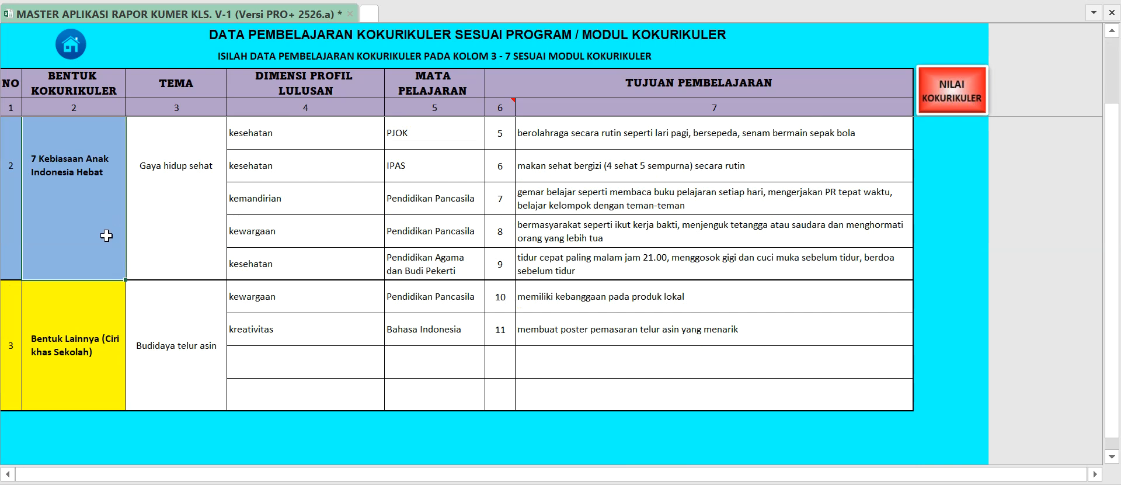
{"action": "left_click", "coordinate": [93, 328]}
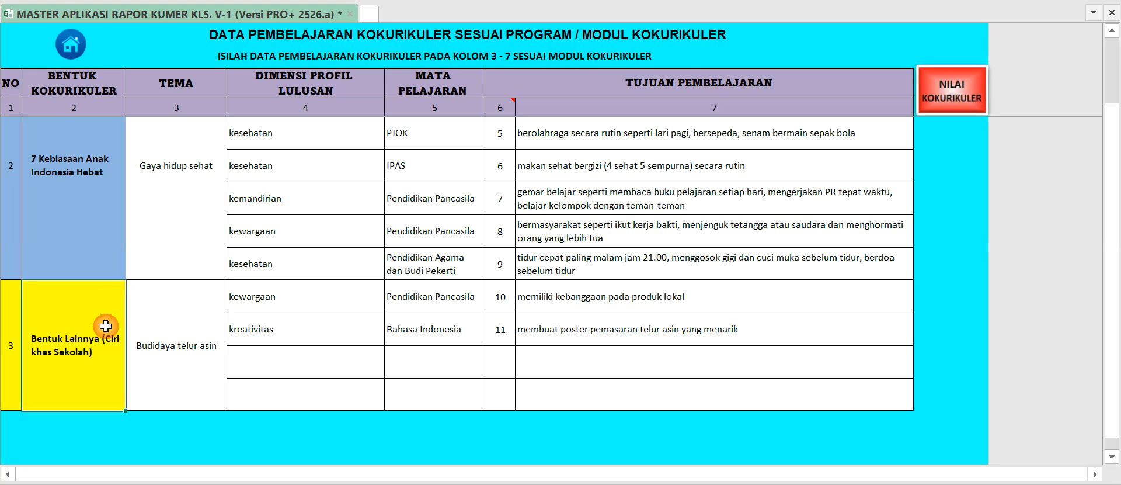
{"action": "scroll", "coordinate": [104, 339], "scroll_direction": "up", "scroll_amount": 2}
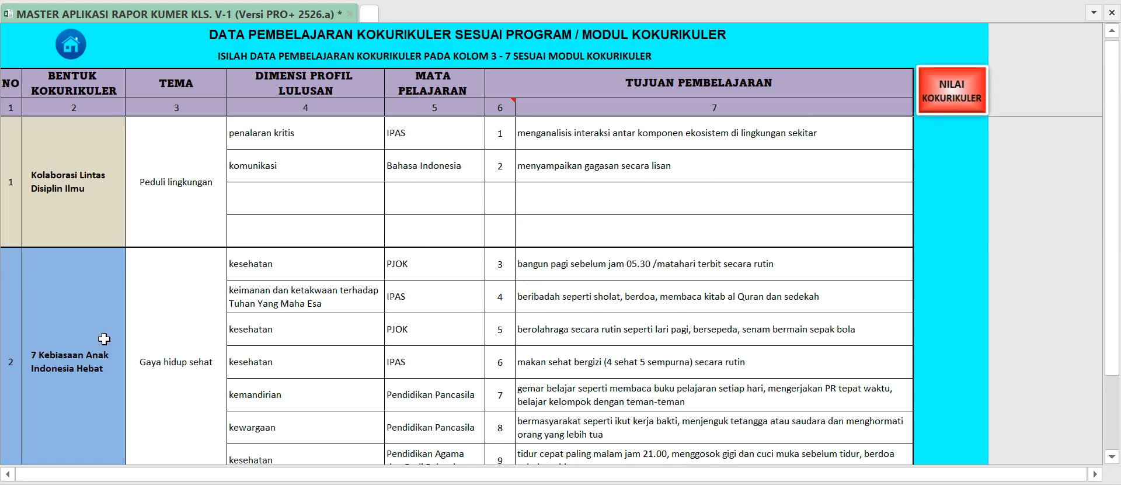
Review the theme, profile dimension, subject and learning objective columns for each of the three kokurikuler forms.
{"action": "left_click", "coordinate": [169, 211]}
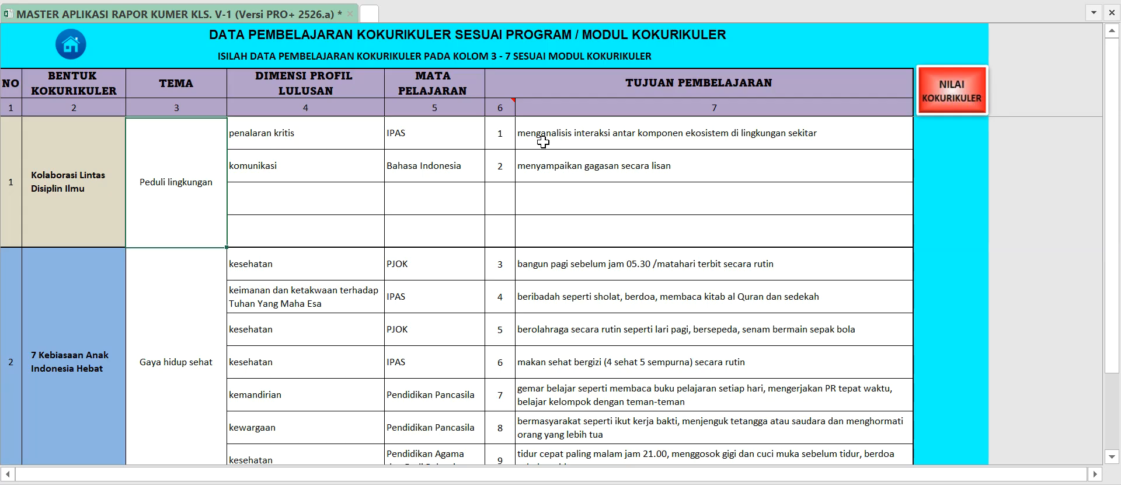
{"action": "left_click_drag", "start_coordinate": [79, 167], "coordinate": [561, 166]}
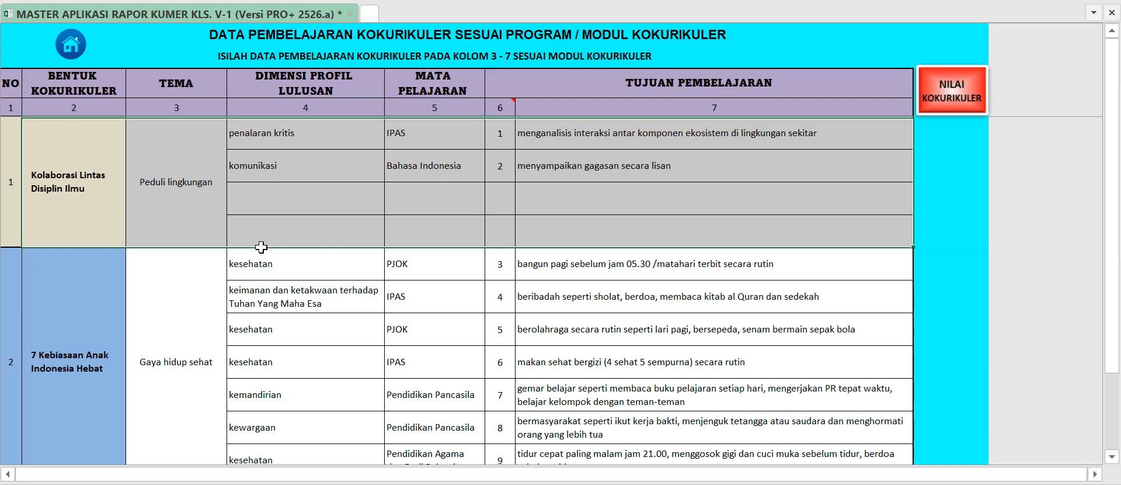
{"action": "left_click_drag", "start_coordinate": [197, 276], "coordinate": [548, 292]}
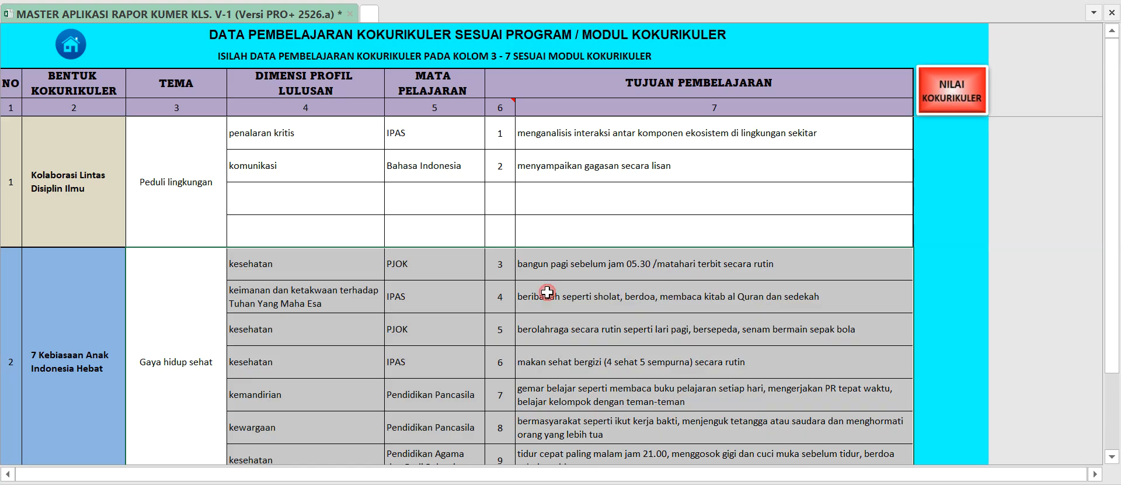
{"action": "scroll", "coordinate": [517, 292], "scroll_direction": "down", "scroll_amount": 2}
{"action": "left_click_drag", "start_coordinate": [197, 300], "coordinate": [604, 303]}
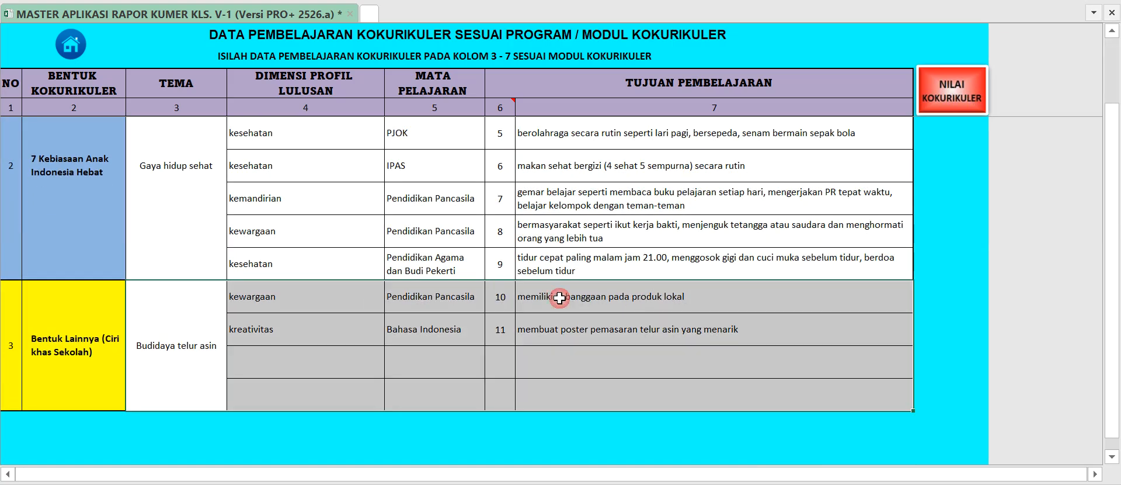
{"action": "scroll", "coordinate": [429, 290], "scroll_direction": "up", "scroll_amount": 2}
{"action": "left_click_drag", "start_coordinate": [198, 192], "coordinate": [621, 190]}
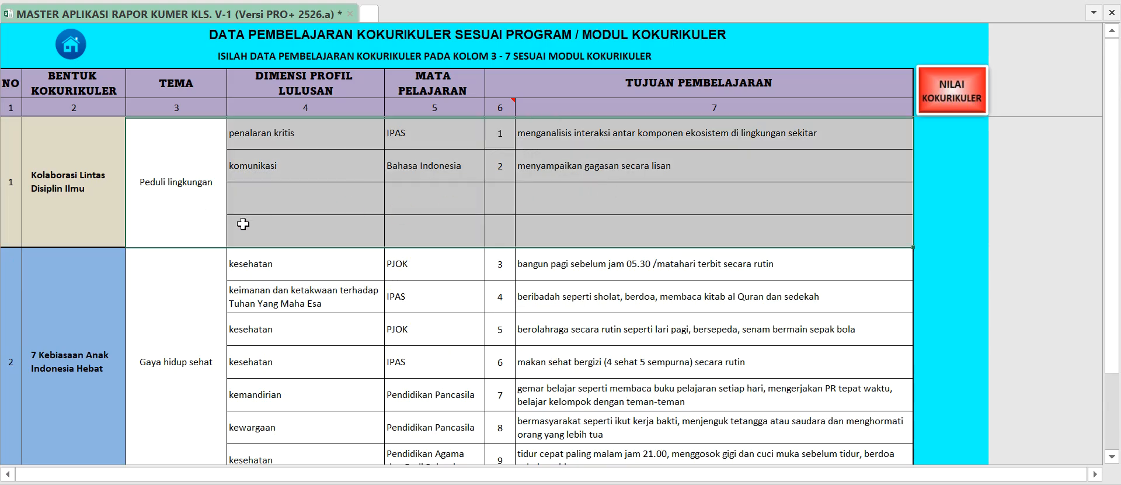
Compare the Peduli lingkungan and Gaya hidup sehat themes, and examine all the rows belonging to 7 Kebiasaan Anak Indonesia Hebat.
{"action": "left_click", "coordinate": [204, 215]}
{"action": "left_click", "coordinate": [205, 268]}
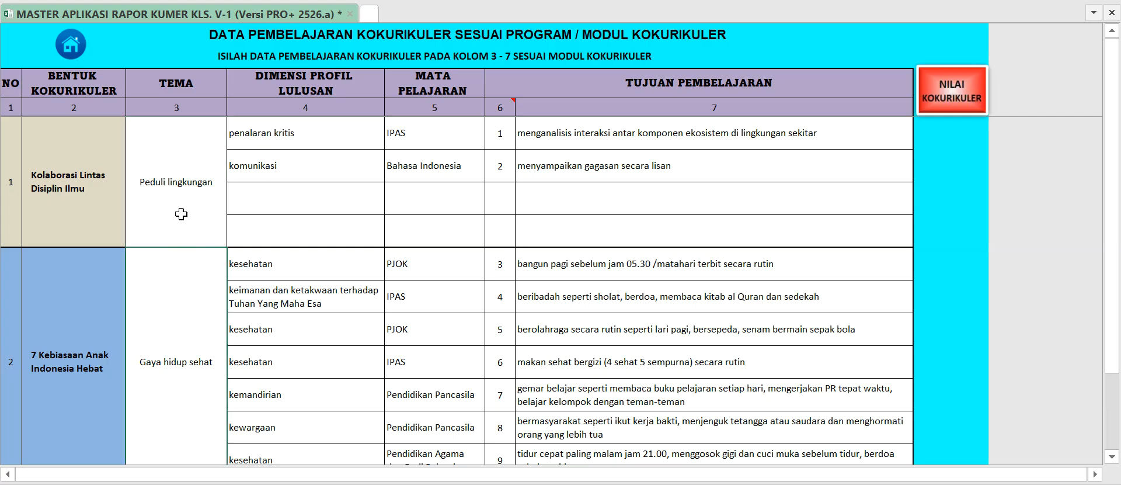
{"action": "scroll", "coordinate": [180, 210], "scroll_direction": "down", "scroll_amount": 1}
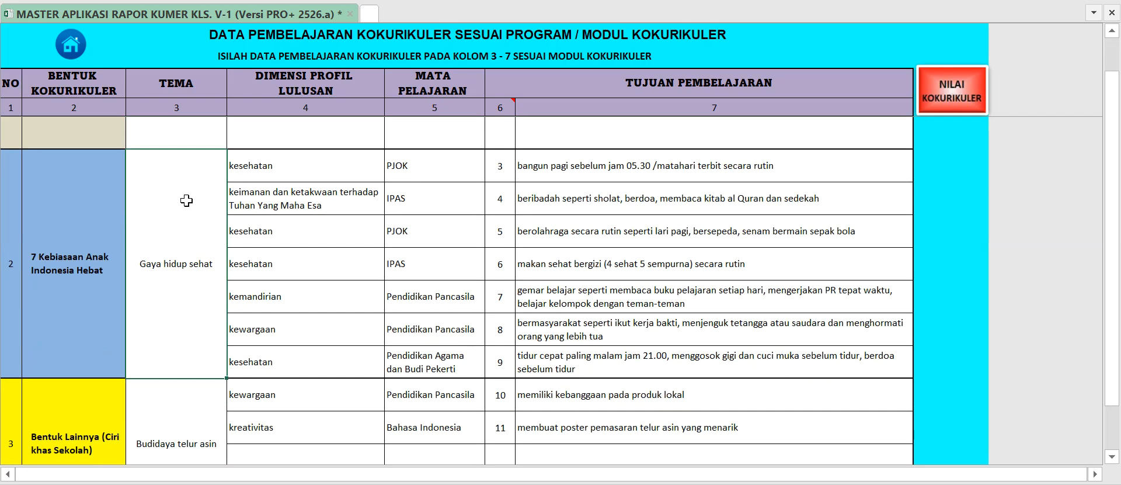
{"action": "left_click_drag", "start_coordinate": [224, 204], "coordinate": [566, 236]}
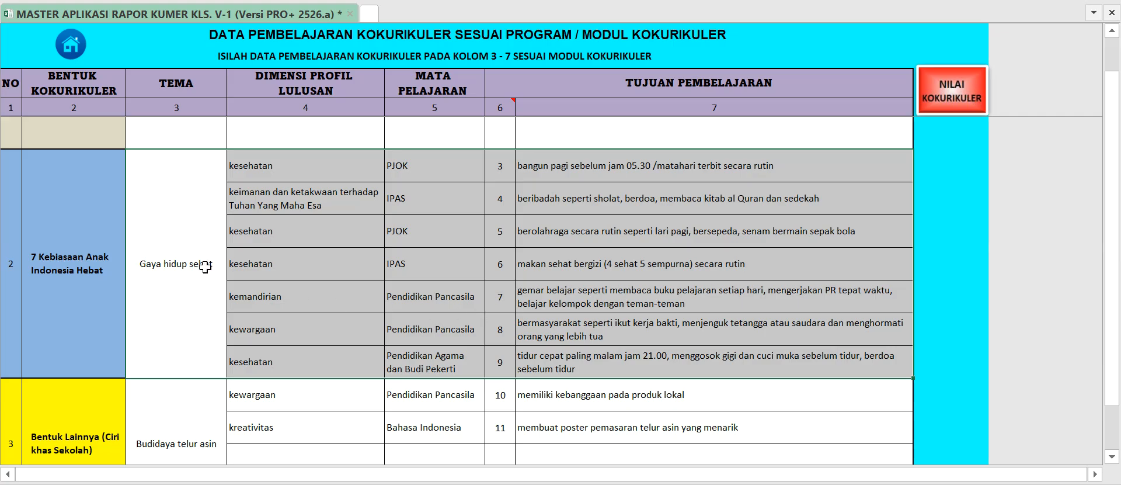
Inspect the profile dimension and subject options for the first objective under 7 Kebiasaan Anak Indonesia Hebat without changing the selections.
{"action": "left_click", "coordinate": [287, 175]}
{"action": "scroll", "coordinate": [315, 175], "scroll_direction": "up", "scroll_amount": 1}
{"action": "left_click", "coordinate": [392, 272]}
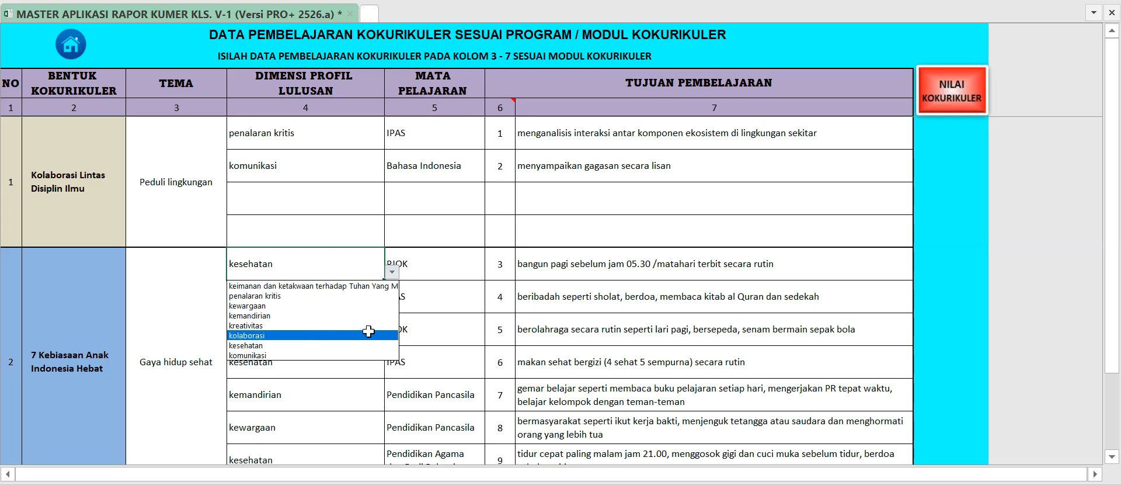
{"action": "left_click", "coordinate": [446, 266]}
{"action": "left_click", "coordinate": [446, 265]}
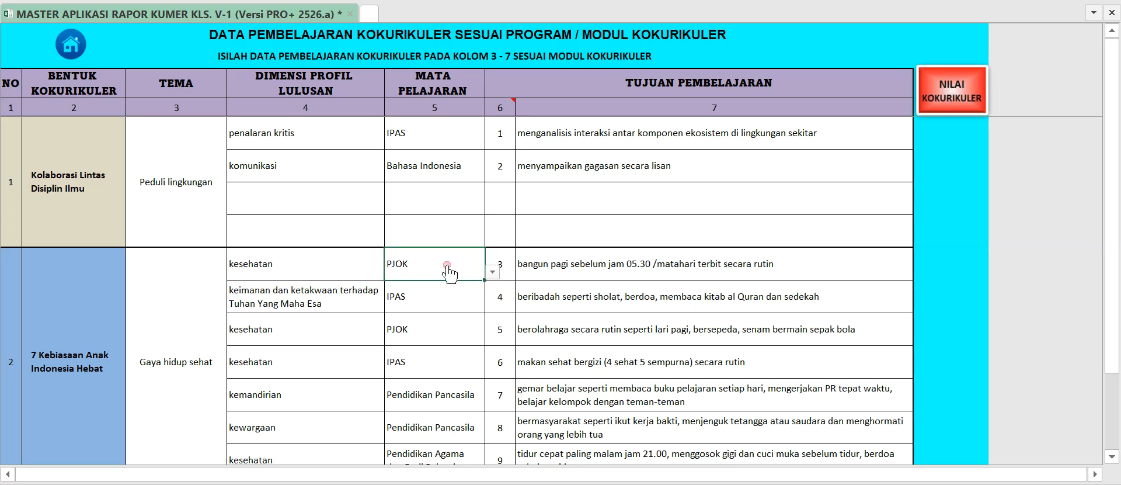
{"action": "left_click", "coordinate": [492, 272]}
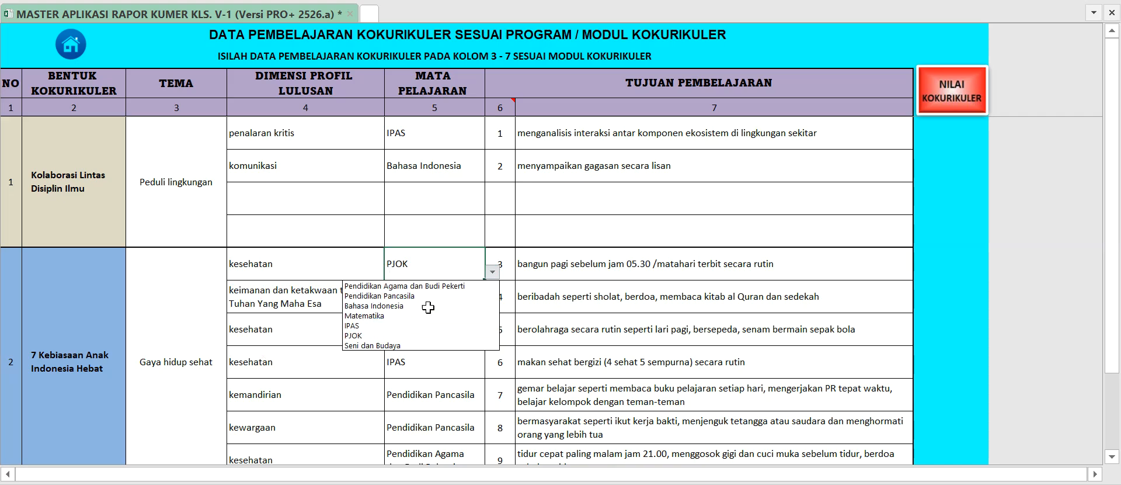
{"action": "left_click", "coordinate": [552, 272]}
{"action": "left_click", "coordinate": [550, 274]}
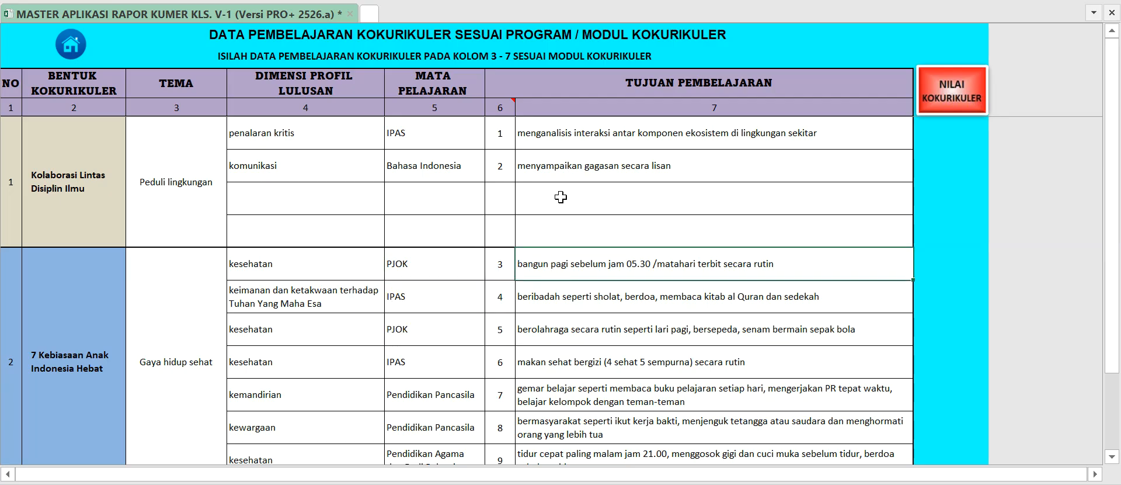
Read through the learning objectives one by one, from the Kolaborasi Lintas Disiplin Ilmu rows to the last 7 Kebiasaan row.
{"action": "left_click", "coordinate": [553, 131]}
{"action": "left_click", "coordinate": [555, 285]}
{"action": "scroll", "coordinate": [555, 285], "scroll_direction": "down", "scroll_amount": 1}
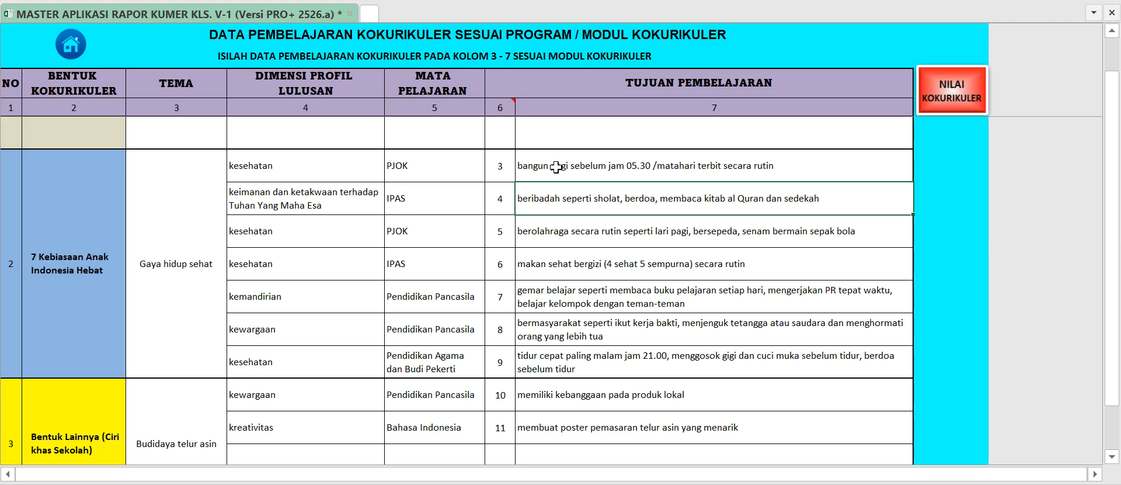
{"action": "left_click", "coordinate": [541, 232]}
{"action": "left_click", "coordinate": [556, 266]}
{"action": "left_click", "coordinate": [560, 298]}
{"action": "left_click", "coordinate": [574, 335]}
{"action": "left_click", "coordinate": [561, 361]}
{"action": "scroll", "coordinate": [552, 370], "scroll_direction": "up", "scroll_amount": 1}
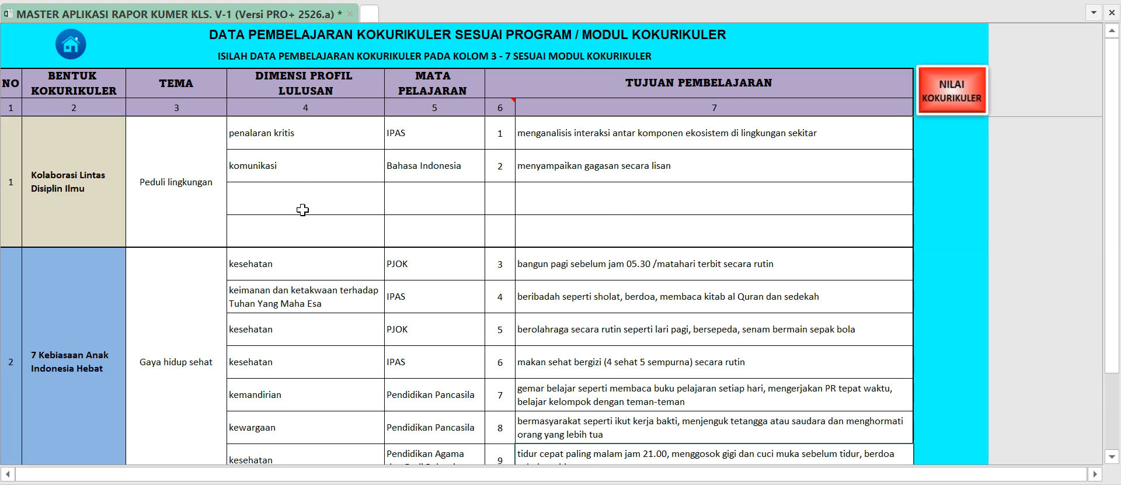
Compare the themes and learning objectives of Kolaborasi Lintas Disiplin Ilmu and 7 Kebiasaan Anak Indonesia Hebat.
{"action": "left_click", "coordinate": [182, 211]}
{"action": "left_click", "coordinate": [189, 265]}
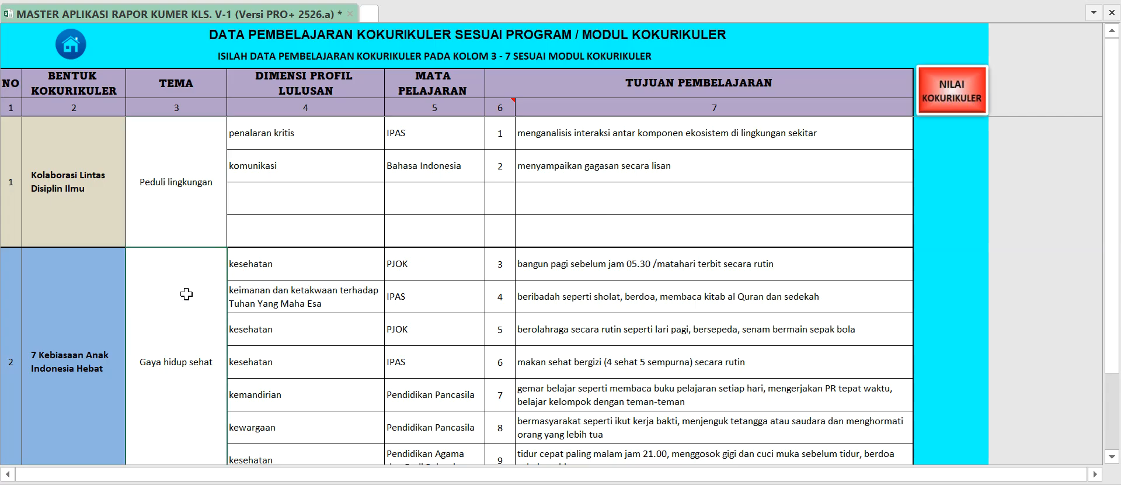
{"action": "left_click_drag", "start_coordinate": [194, 201], "coordinate": [338, 240]}
{"action": "left_click", "coordinate": [201, 305]}
{"action": "left_click", "coordinate": [617, 253]}
{"action": "left_click", "coordinate": [634, 189]}
{"action": "left_click", "coordinate": [643, 161]}
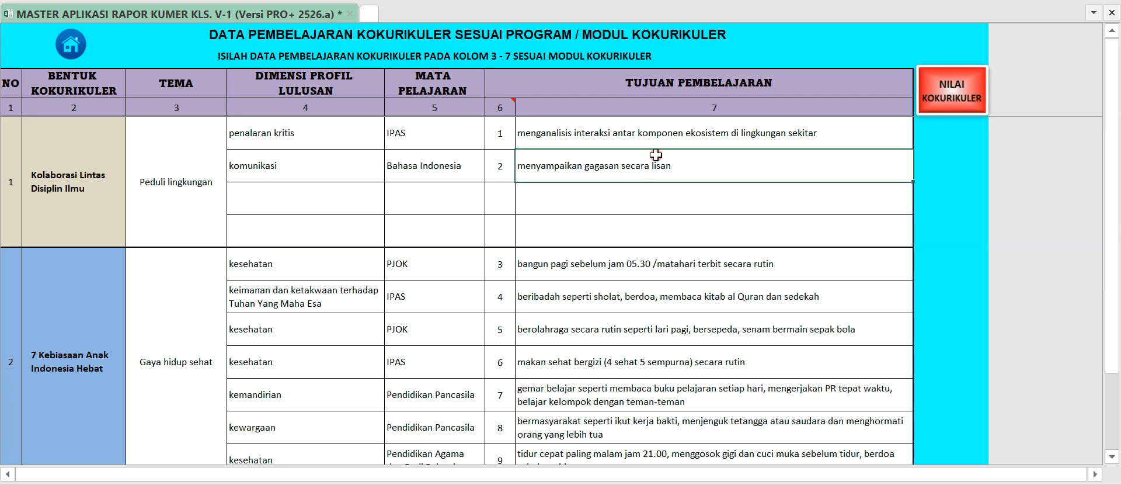
Open the Nilai Kokurikuler page and select the Kolaborasi lintas disiplin ilmu section heading.
{"action": "left_click", "coordinate": [966, 93]}
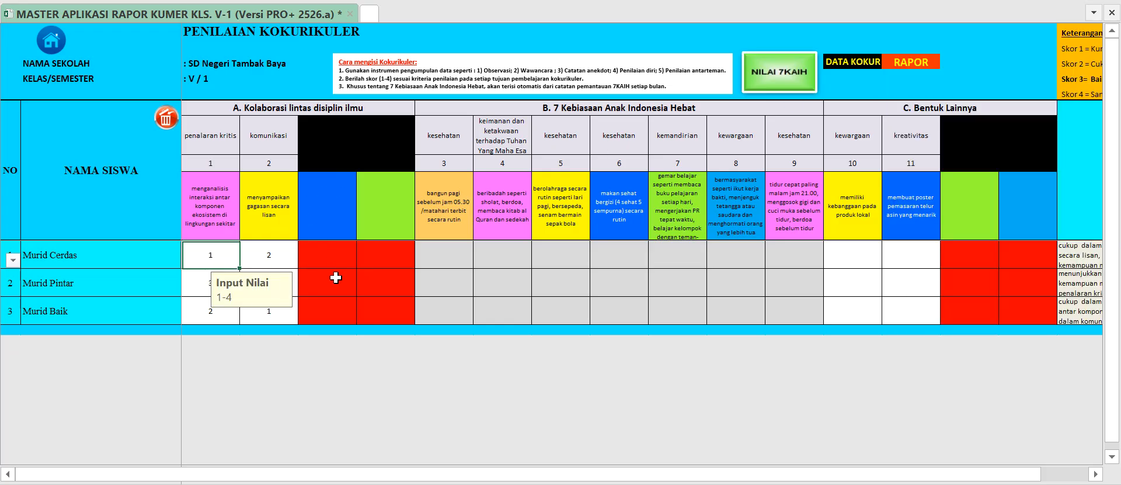
{"action": "scroll", "coordinate": [336, 278], "scroll_direction": "up", "scroll_amount": 5}
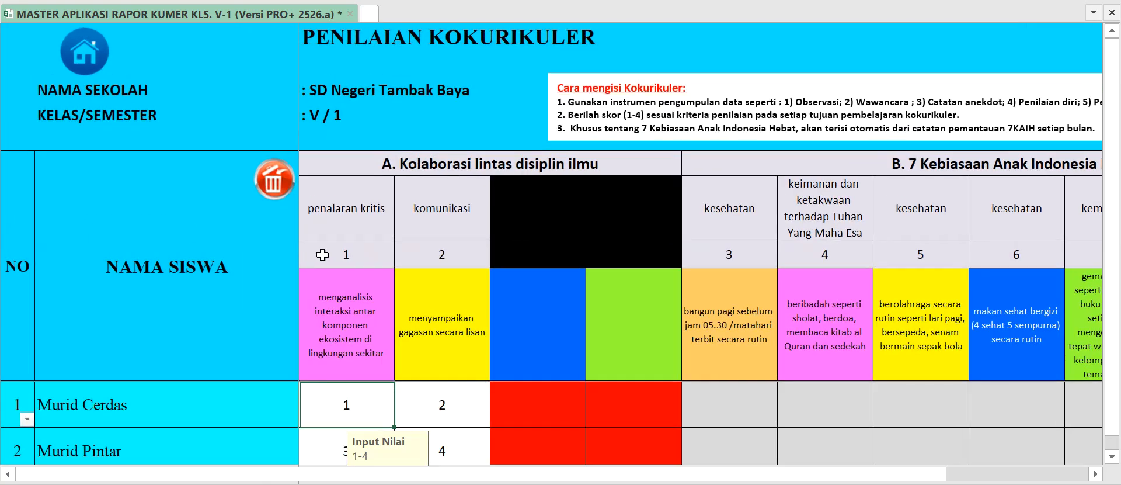
{"action": "scroll", "coordinate": [347, 240], "scroll_direction": "down", "scroll_amount": 1}
{"action": "left_click", "coordinate": [388, 145]}
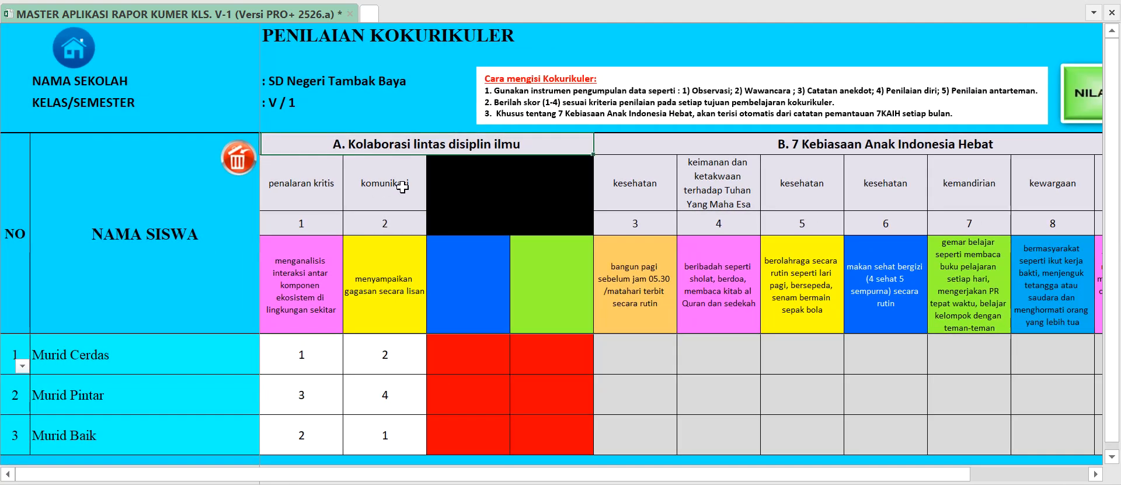
Examine the penalaran kritis and komunikasi dimensions and the objective heading under Kolaborasi lintas disiplin ilmu.
{"action": "left_click_drag", "start_coordinate": [303, 191], "coordinate": [397, 223]}
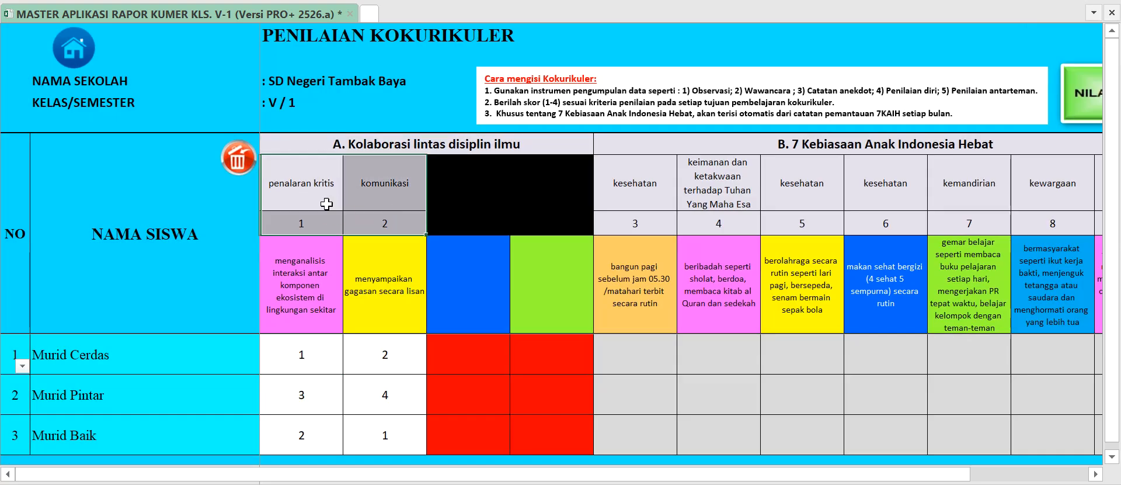
{"action": "left_click", "coordinate": [311, 188]}
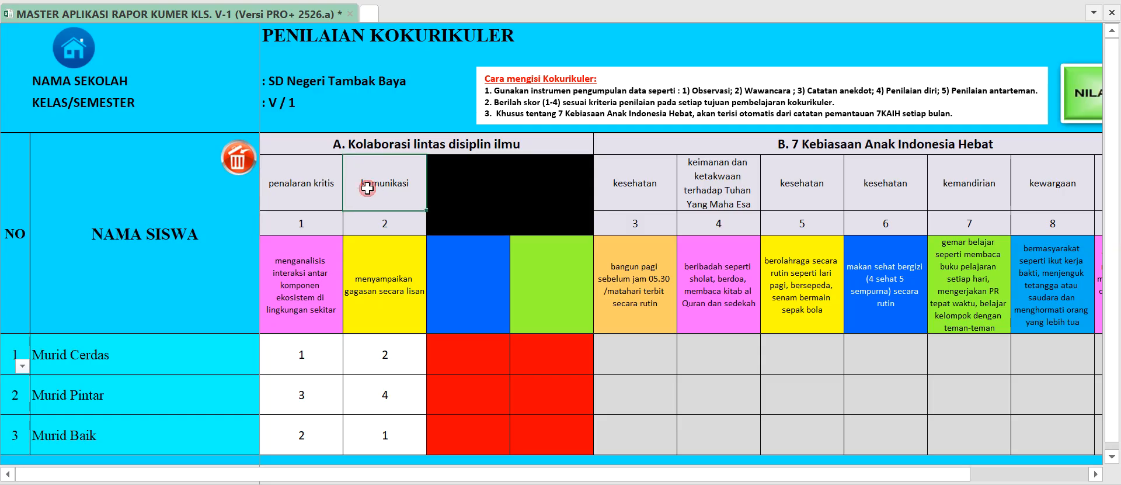
{"action": "left_click", "coordinate": [360, 189]}
{"action": "left_click", "coordinate": [295, 187]}
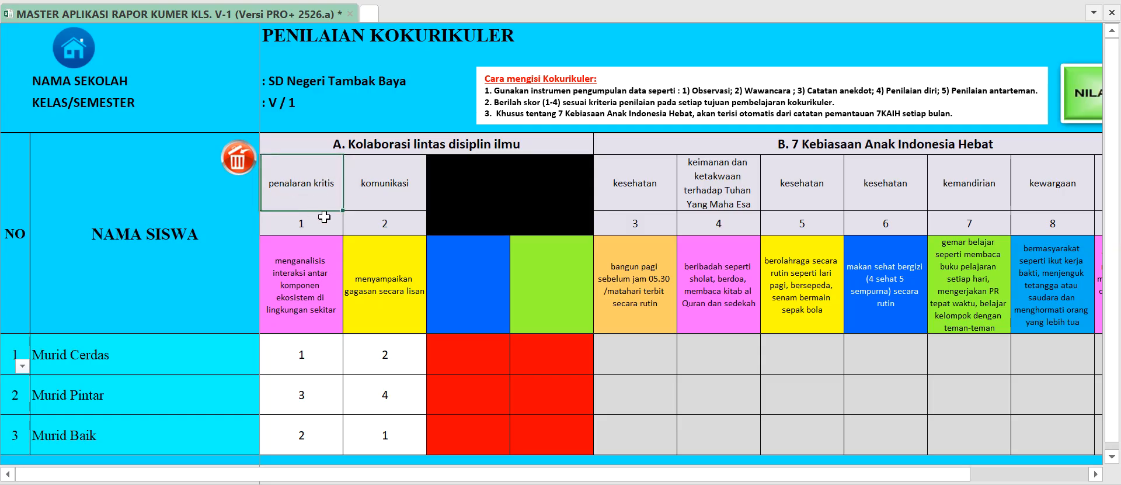
{"action": "scroll", "coordinate": [324, 219], "scroll_direction": "down", "scroll_amount": 1}
{"action": "left_click", "coordinate": [324, 284]}
{"action": "scroll", "coordinate": [325, 284], "scroll_direction": "up", "scroll_amount": 1}
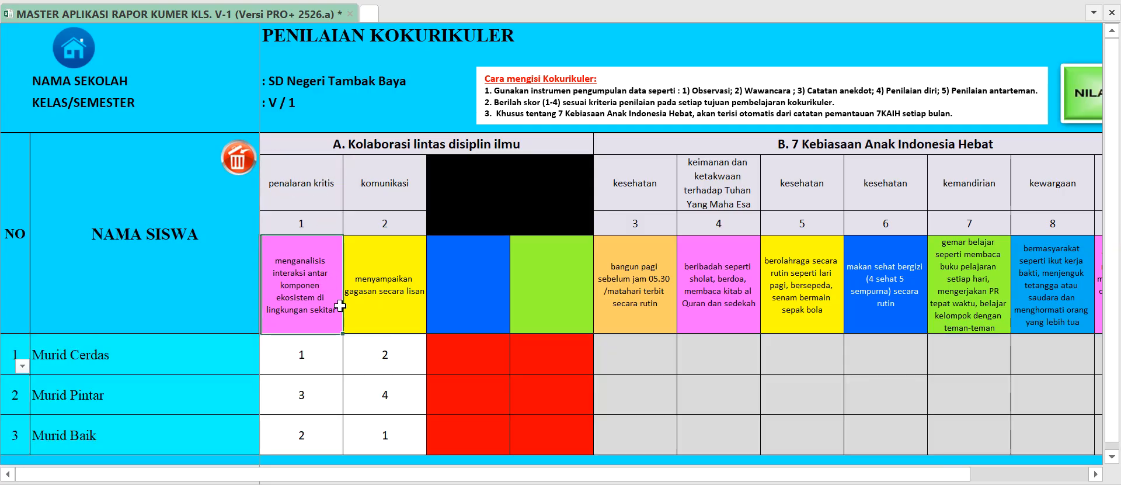
Clear all the existing kokurikuler scores and select the first student's penalaran kritis score cell.
{"action": "left_click_drag", "start_coordinate": [306, 352], "coordinate": [380, 431]}
{"action": "left_click", "coordinate": [243, 167]}
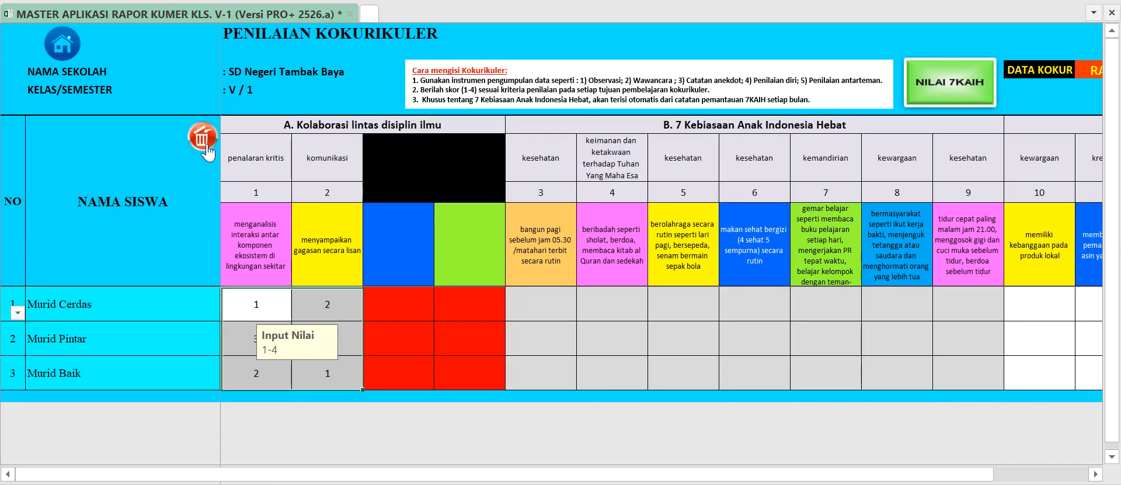
{"action": "left_click", "coordinate": [205, 148]}
{"action": "left_click", "coordinate": [263, 302]}
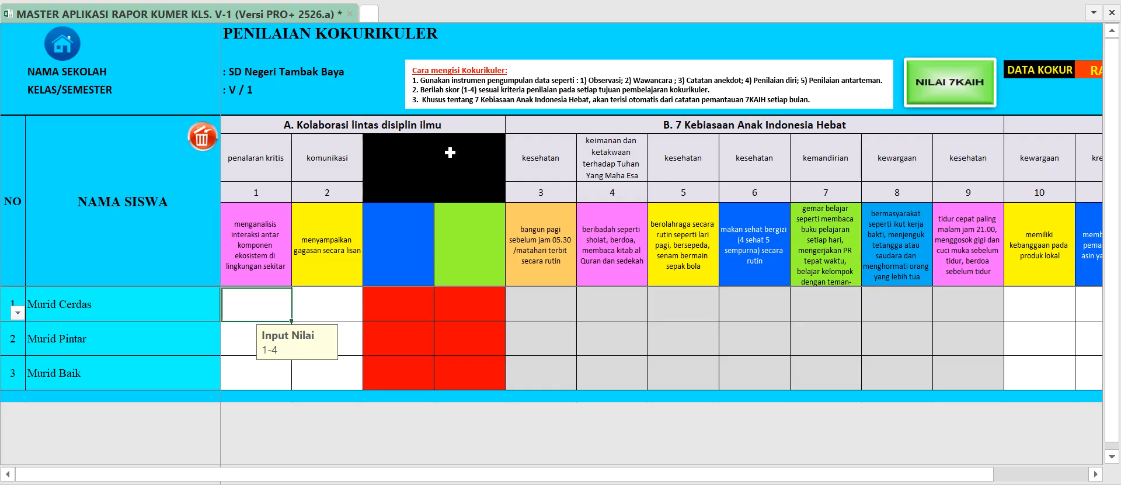
Compare the two learning objectives under Kolaborasi lintas disiplin ilmu with their score cells for the first student.
{"action": "left_click", "coordinate": [324, 233]}
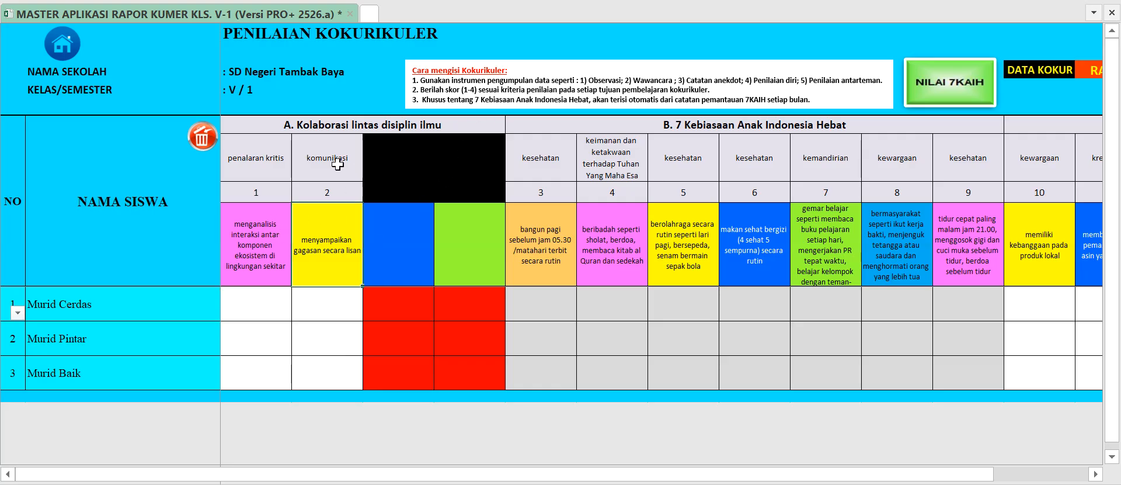
{"action": "left_click", "coordinate": [277, 246]}
{"action": "left_click", "coordinate": [305, 244]}
{"action": "left_click", "coordinate": [269, 246]}
{"action": "left_click", "coordinate": [311, 243]}
{"action": "left_click", "coordinate": [272, 243]}
{"action": "left_click", "coordinate": [307, 248]}
{"action": "left_click", "coordinate": [310, 294]}
{"action": "left_click", "coordinate": [269, 295]}
{"action": "left_click", "coordinate": [269, 250]}
Enter penalaran kritis and komunikasi scores of 1 and 2 for the first student, and 3 and 4 for the second.
{"action": "left_click", "coordinate": [268, 296]}
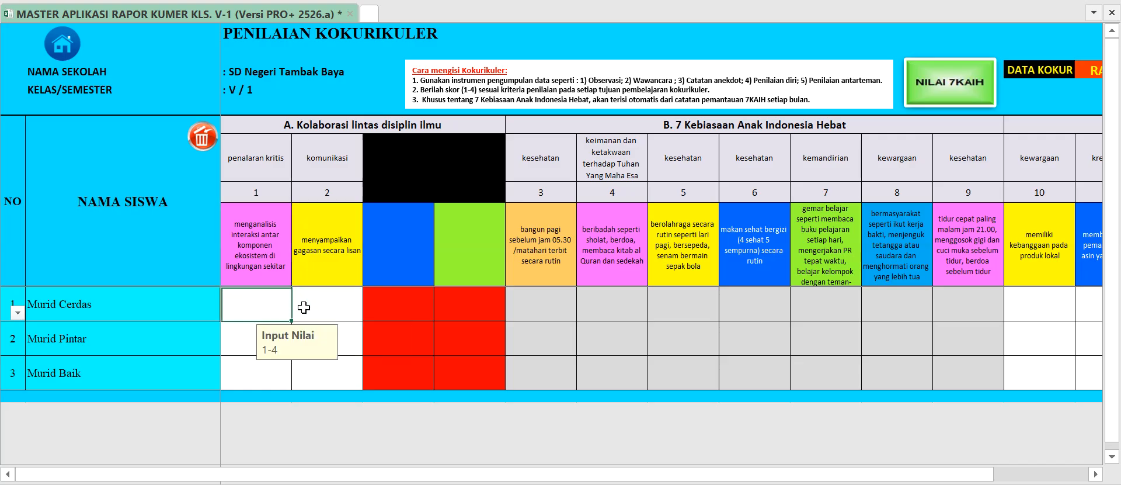
{"action": "type", "text": "1"}
{"action": "left_click", "coordinate": [315, 301]}
{"action": "type", "text": "2"}
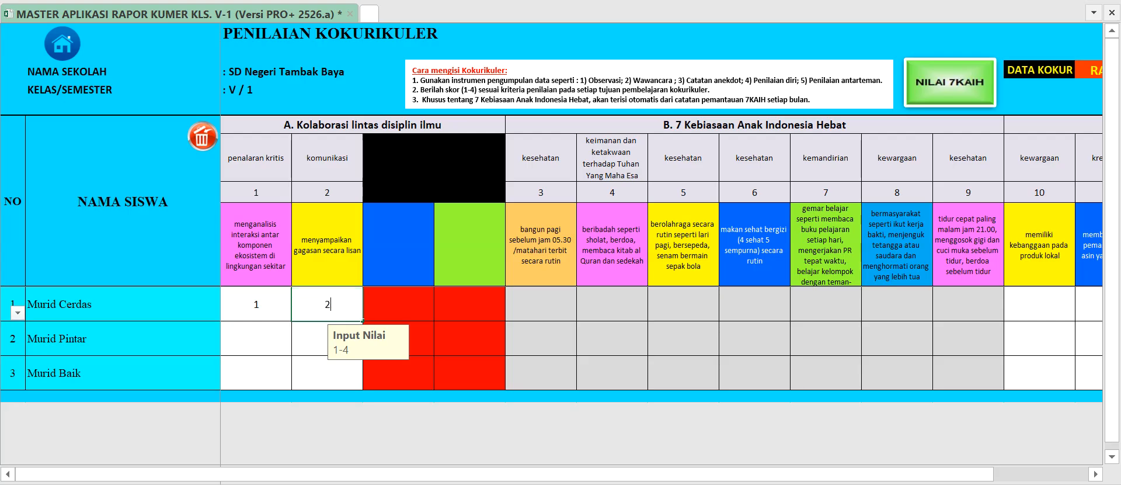
{"action": "left_click", "coordinate": [274, 341]}
{"action": "type", "text": "3"}
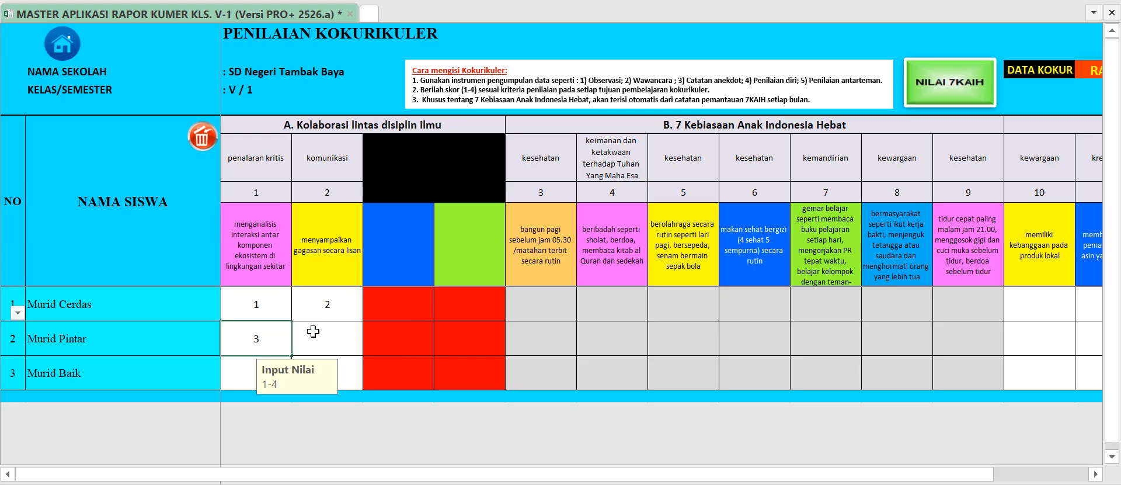
{"action": "left_click", "coordinate": [307, 332]}
{"action": "type", "text": "4"}
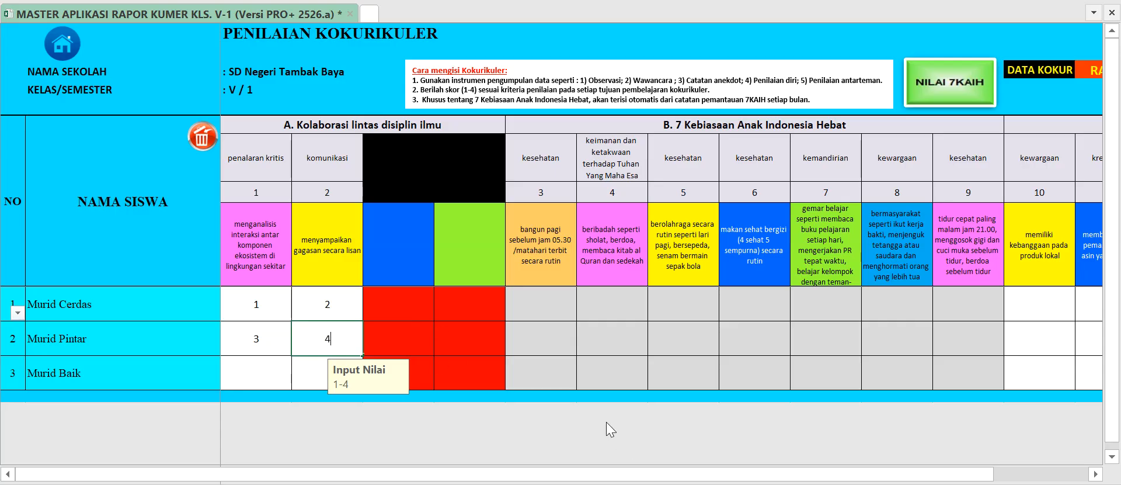
{"action": "left_click", "coordinate": [346, 315]}
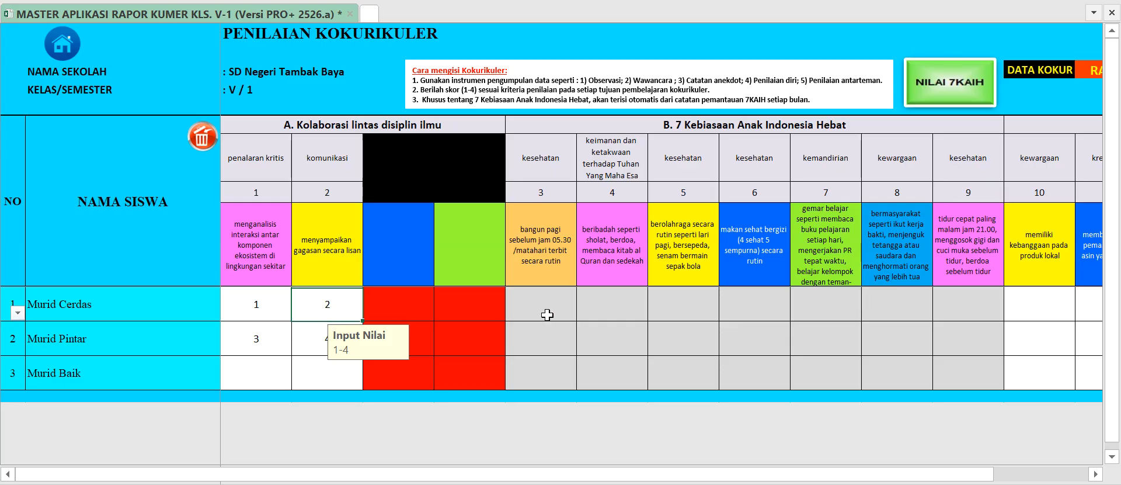
Review the Keterangan legend for scores 1 to 4 and the Deskripsi column, then return to the first score columns.
{"action": "left_click_drag", "start_coordinate": [806, 474], "coordinate": [925, 480]}
{"action": "left_click", "coordinate": [739, 53]}
{"action": "left_click", "coordinate": [742, 74]}
{"action": "left_click", "coordinate": [739, 106]}
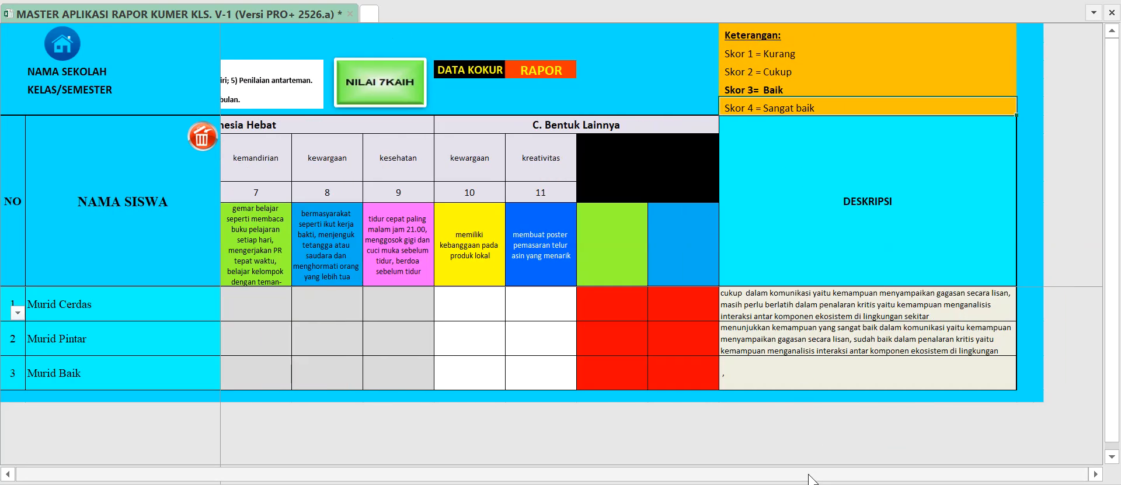
{"action": "left_click_drag", "start_coordinate": [809, 475], "coordinate": [573, 467]}
{"action": "left_click_drag", "start_coordinate": [811, 474], "coordinate": [500, 426]}
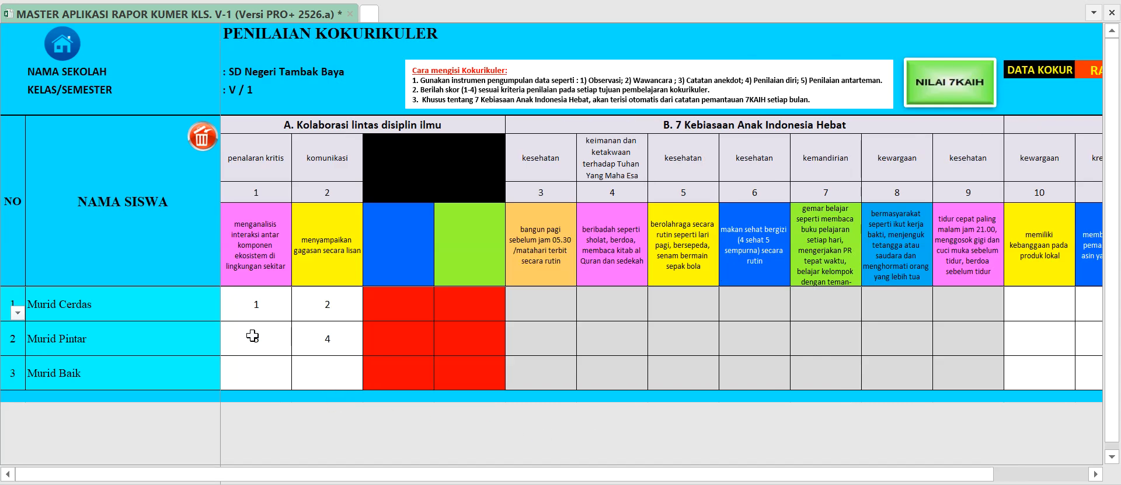
Enter a penalaran kritis score of 3 and a komunikasi score of 2 for the third student.
{"action": "left_click", "coordinate": [258, 370]}
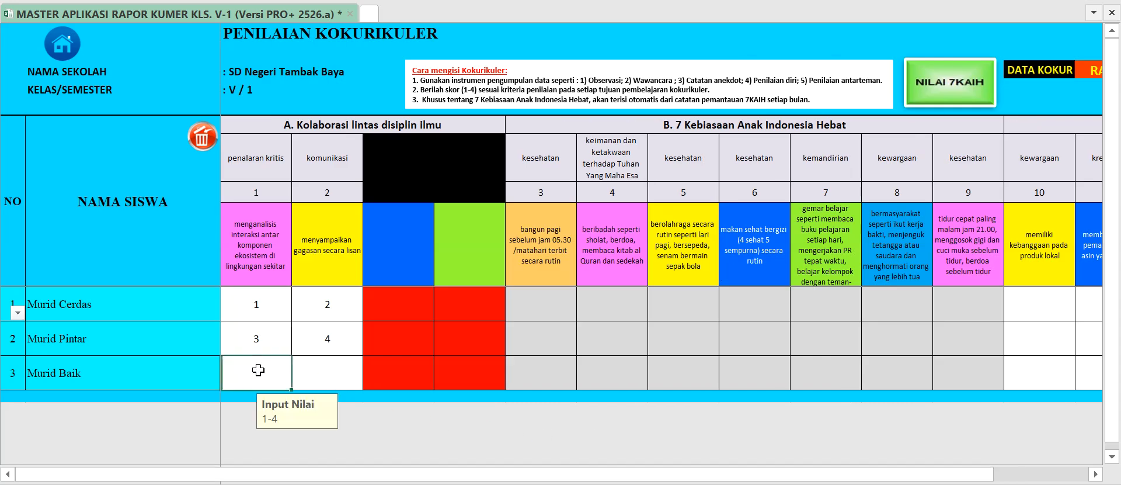
{"action": "left_click", "coordinate": [334, 373]}
{"action": "type", "text": "2"}
{"action": "left_click", "coordinate": [349, 336]}
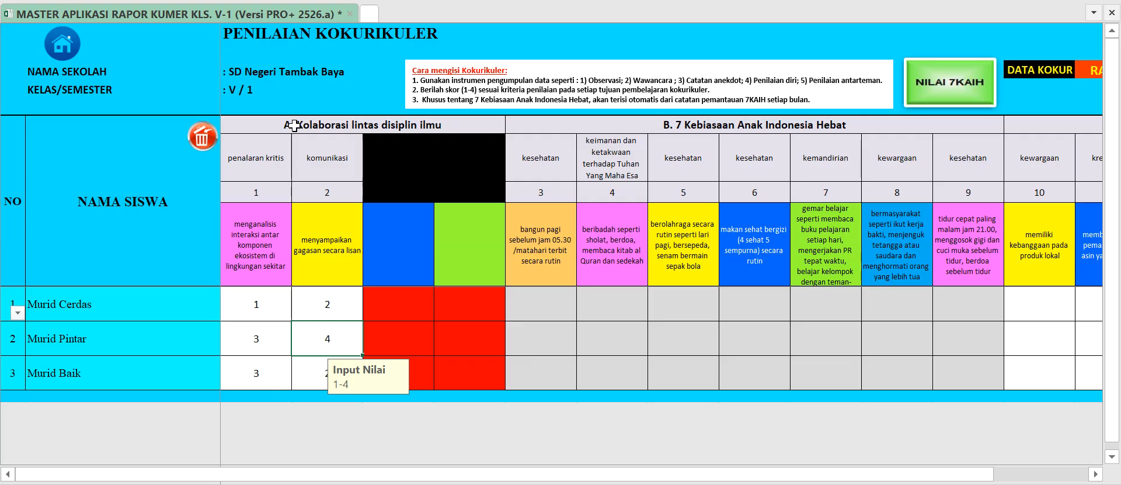
Review the Kolaborasi lintas disiplin ilmu and 7 Kebiasaan headings, and clear all the entered kokurikuler scores.
{"action": "mouse_move", "coordinate": [295, 125]}
{"action": "left_mouse_down"}
{"action": "mouse_move", "coordinate": [294, 242]}
{"action": "mouse_move", "coordinate": [307, 282]}
{"action": "left_mouse_up"}
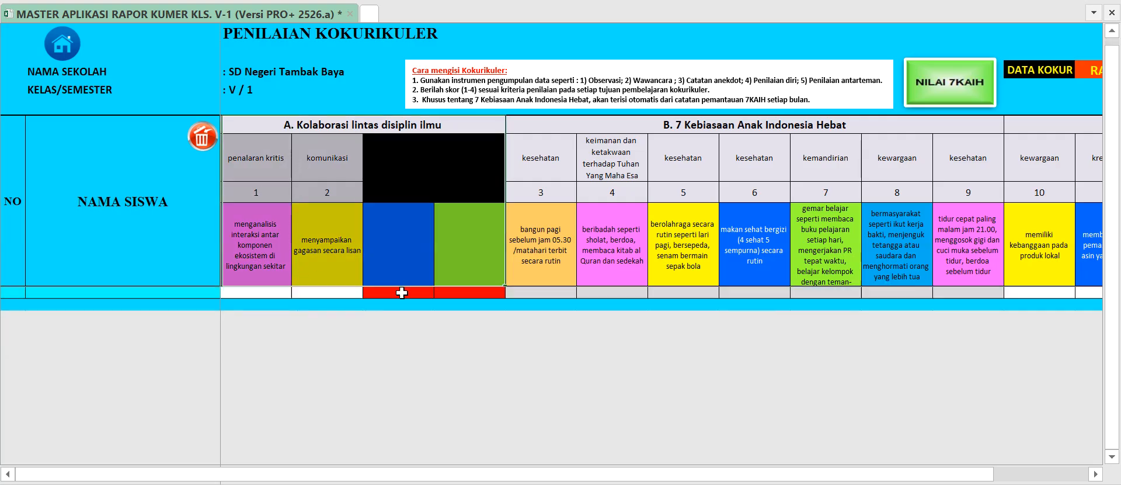
{"action": "scroll", "coordinate": [619, 348], "scroll_direction": "down", "scroll_amount": 1}
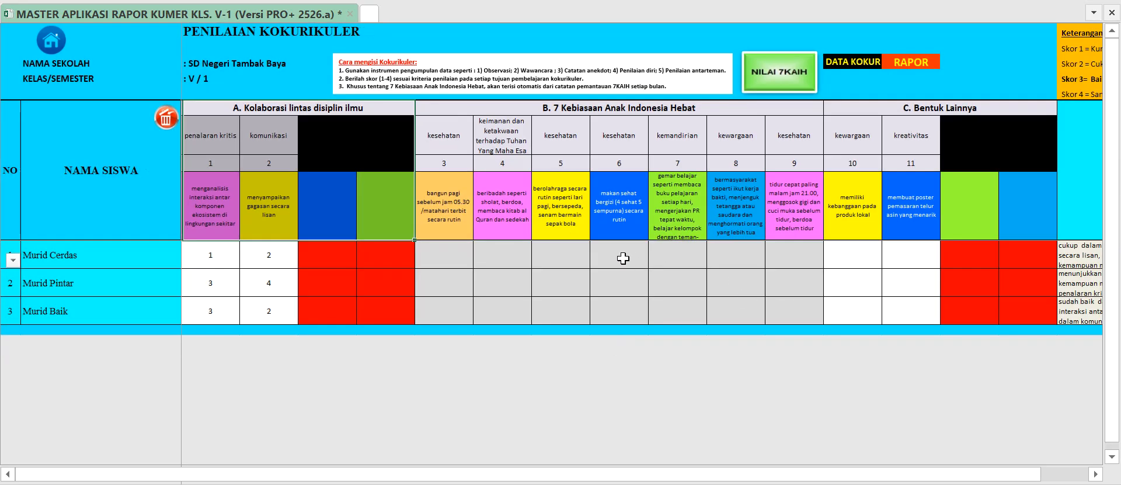
{"action": "left_click", "coordinate": [579, 109]}
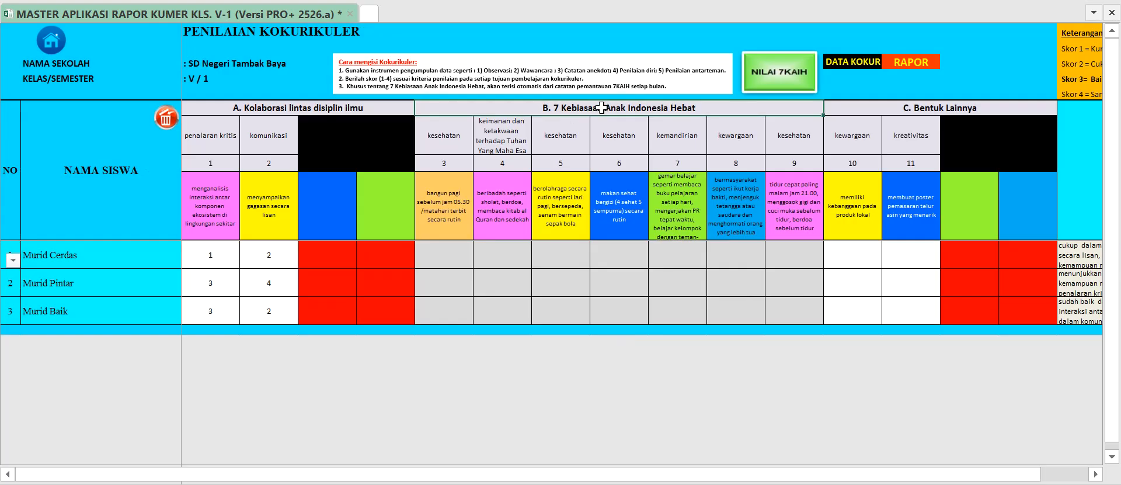
{"action": "left_click", "coordinate": [167, 119]}
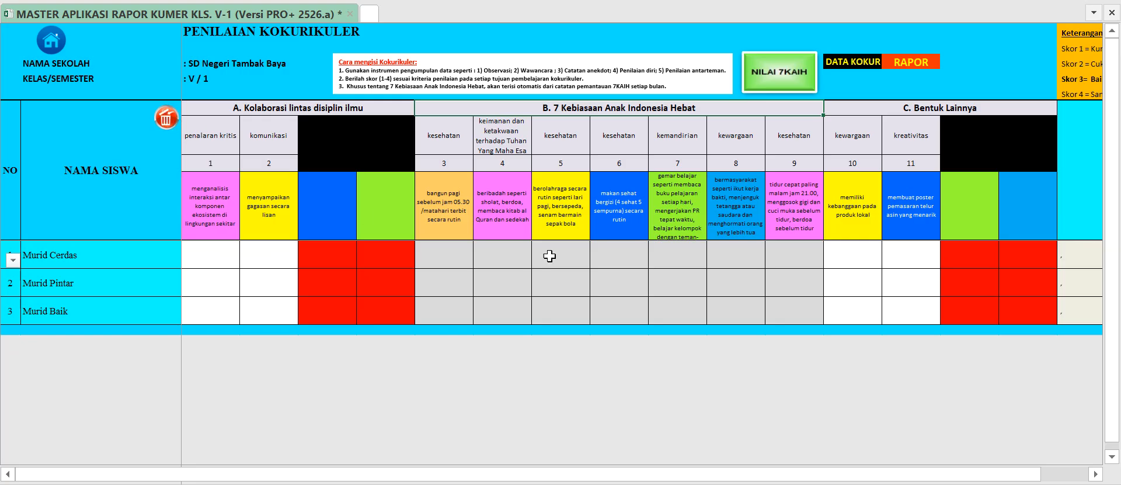
Check the 7 Kebiasaan Anak Indonesia Hebat dimension columns and open the Nilai 7KAIH monitoring page.
{"action": "left_click", "coordinate": [464, 248]}
{"action": "left_click", "coordinate": [462, 153]}
{"action": "left_click", "coordinate": [564, 151]}
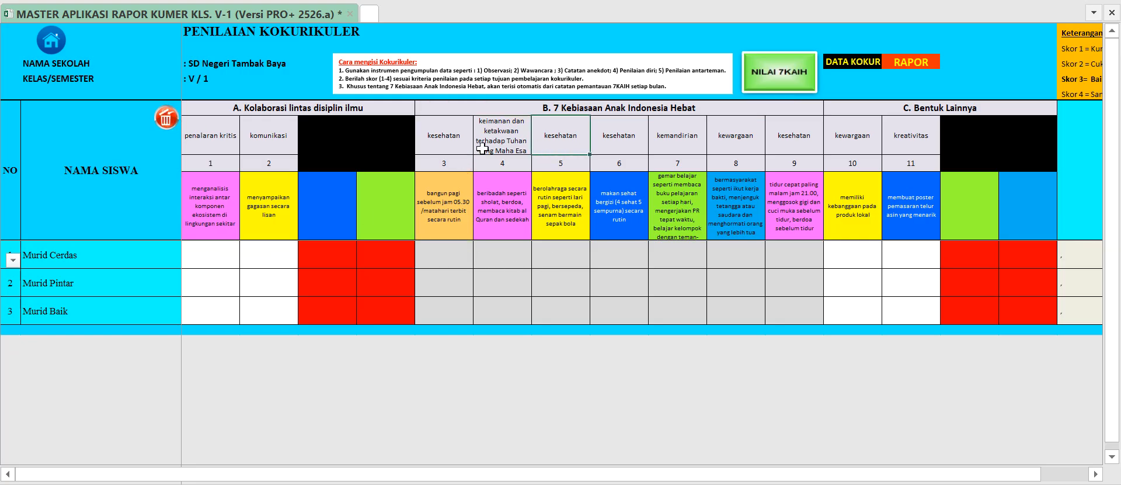
{"action": "left_click", "coordinate": [788, 79]}
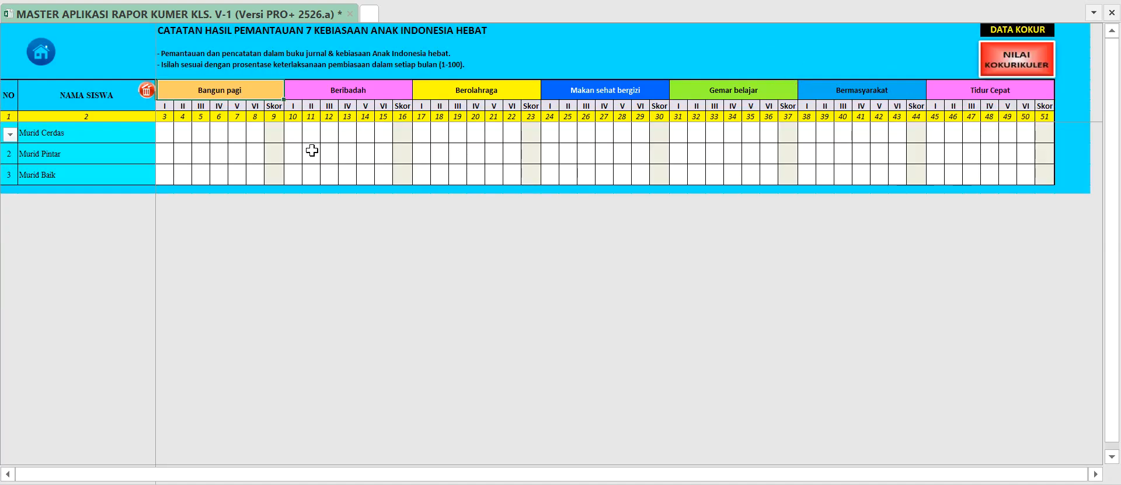
Examine the habit headings on the monitoring page from Beribadah through Tidur Cepat.
{"action": "left_click", "coordinate": [350, 91]}
{"action": "left_click", "coordinate": [473, 92]}
{"action": "left_click", "coordinate": [611, 90]}
{"action": "left_click", "coordinate": [699, 91]}
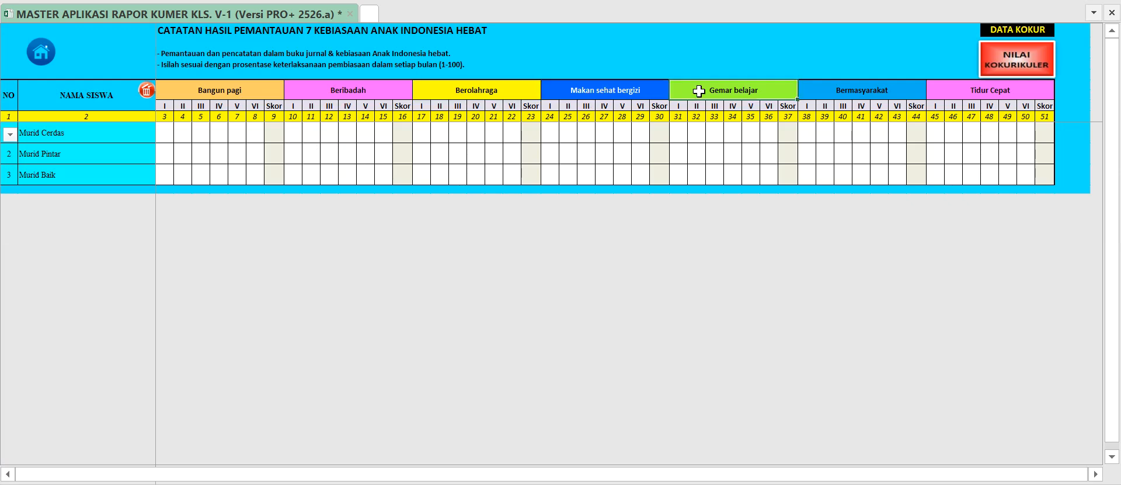
{"action": "left_click", "coordinate": [841, 89]}
{"action": "left_click", "coordinate": [971, 92]}
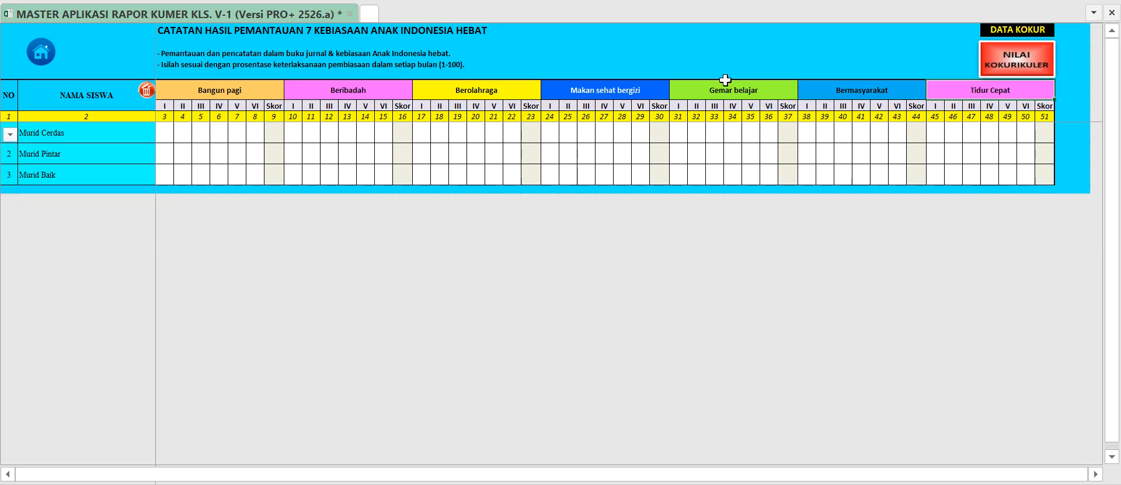
Examine the Bangun pagi heading, its month columns and the first student's month I entry cell.
{"action": "left_click", "coordinate": [168, 133]}
{"action": "mouse_move", "coordinate": [165, 105]}
{"action": "left_mouse_down"}
{"action": "mouse_move", "coordinate": [255, 105]}
{"action": "mouse_move", "coordinate": [167, 103]}
{"action": "left_mouse_up"}
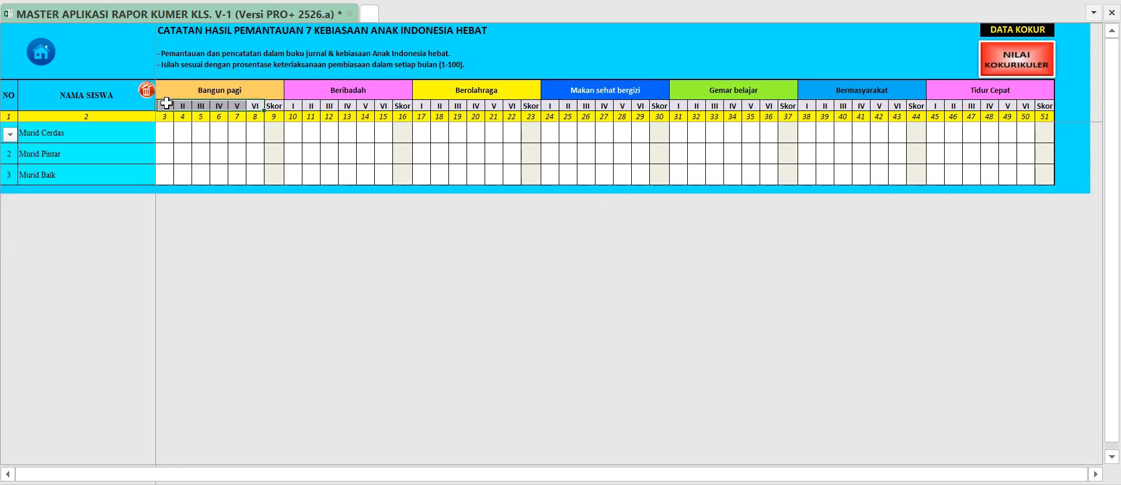
{"action": "left_click", "coordinate": [167, 104]}
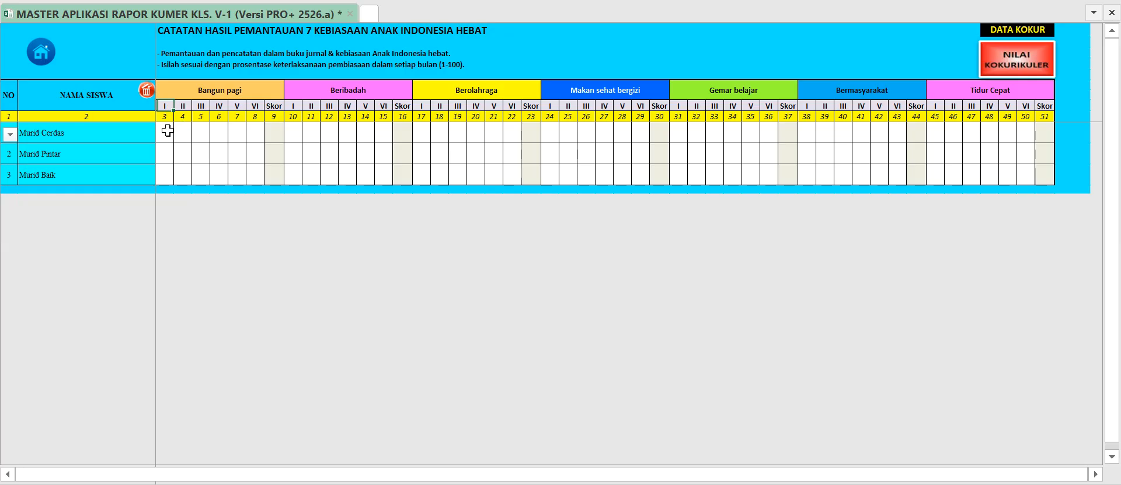
{"action": "left_click", "coordinate": [168, 131]}
{"action": "left_click", "coordinate": [167, 107]}
{"action": "left_click", "coordinate": [201, 91]}
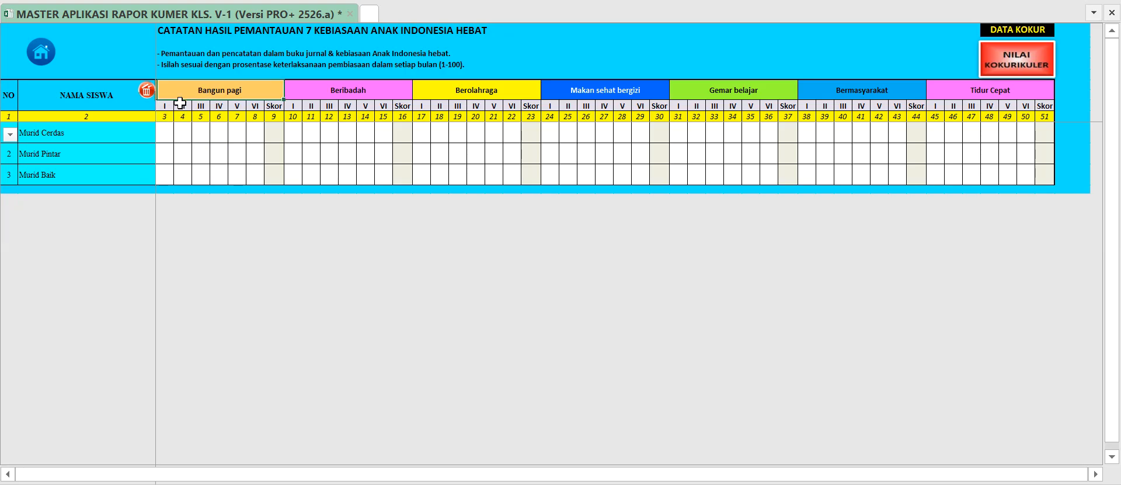
{"action": "left_click", "coordinate": [166, 131]}
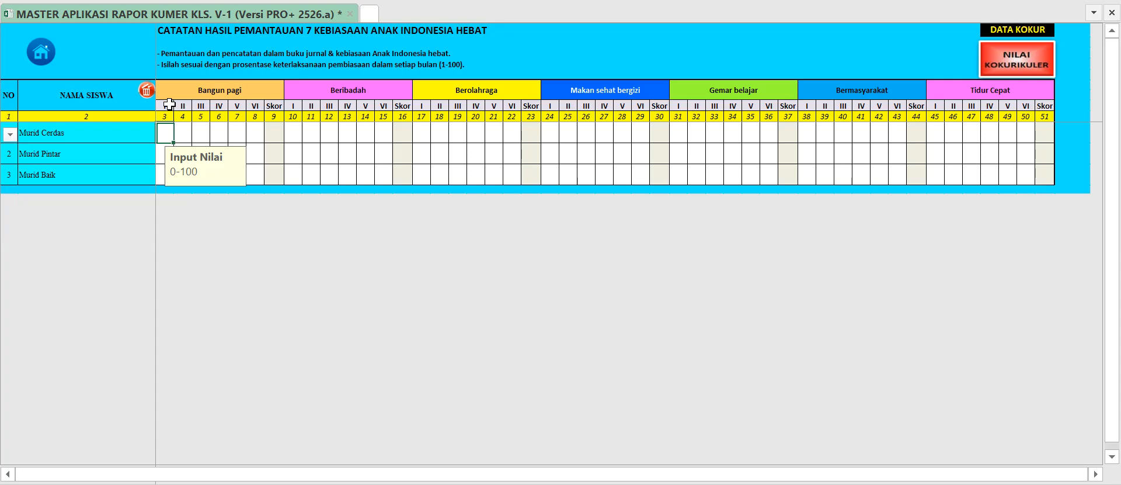
{"action": "left_click", "coordinate": [186, 91]}
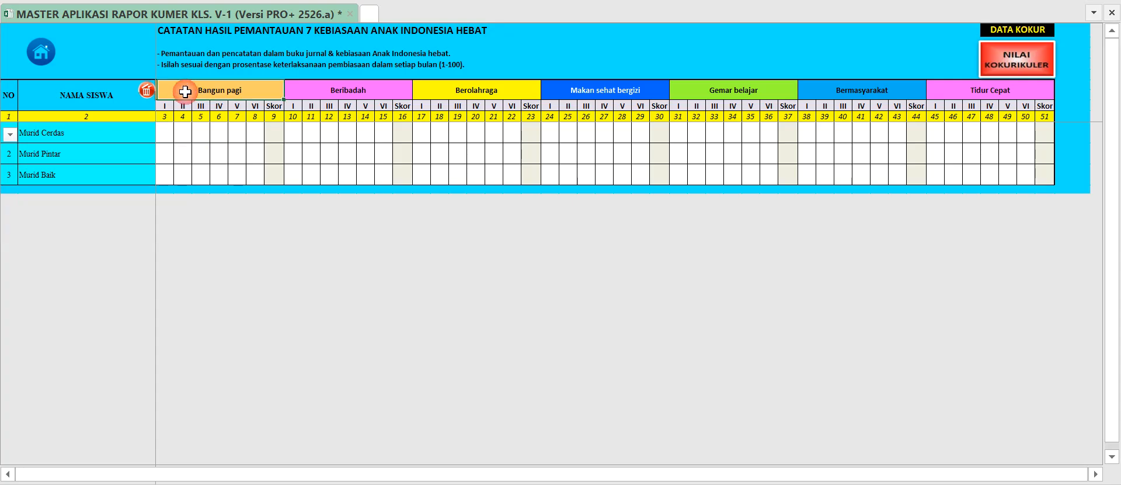
Enter the first student's Bangun pagi percentages: 50 for month I and 60 for month II.
{"action": "left_click", "coordinate": [165, 128]}
{"action": "left_click", "coordinate": [166, 105]}
{"action": "left_click", "coordinate": [166, 125]}
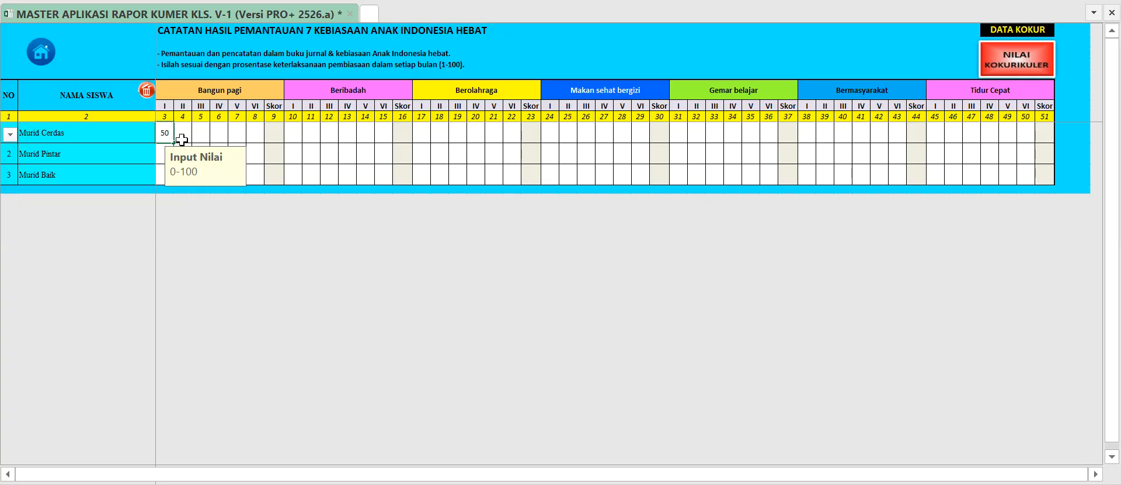
{"action": "left_click", "coordinate": [182, 134]}
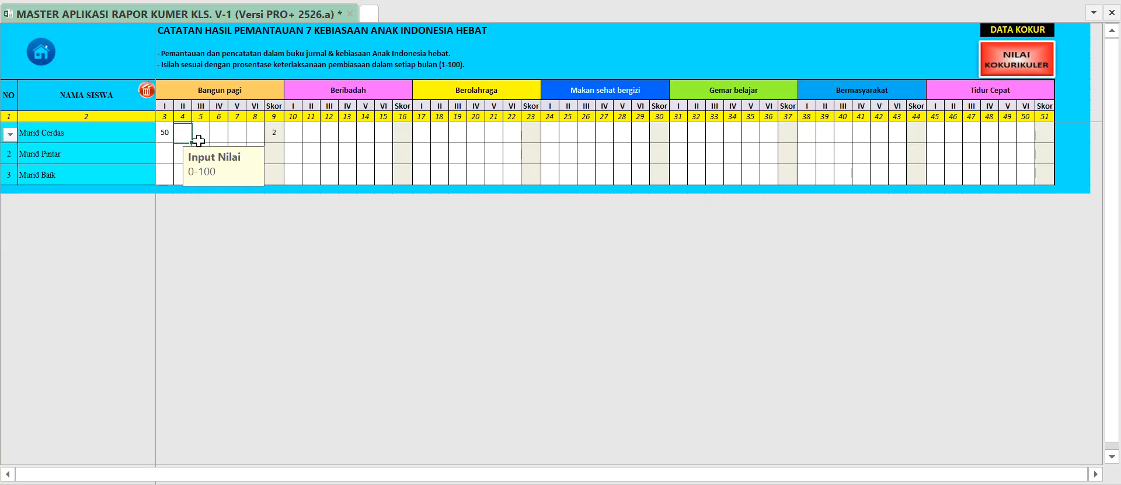
{"action": "left_click", "coordinate": [185, 106]}
{"action": "left_click", "coordinate": [182, 137]}
{"action": "type", "text": "0"}
{"action": "left_click", "coordinate": [202, 128]}
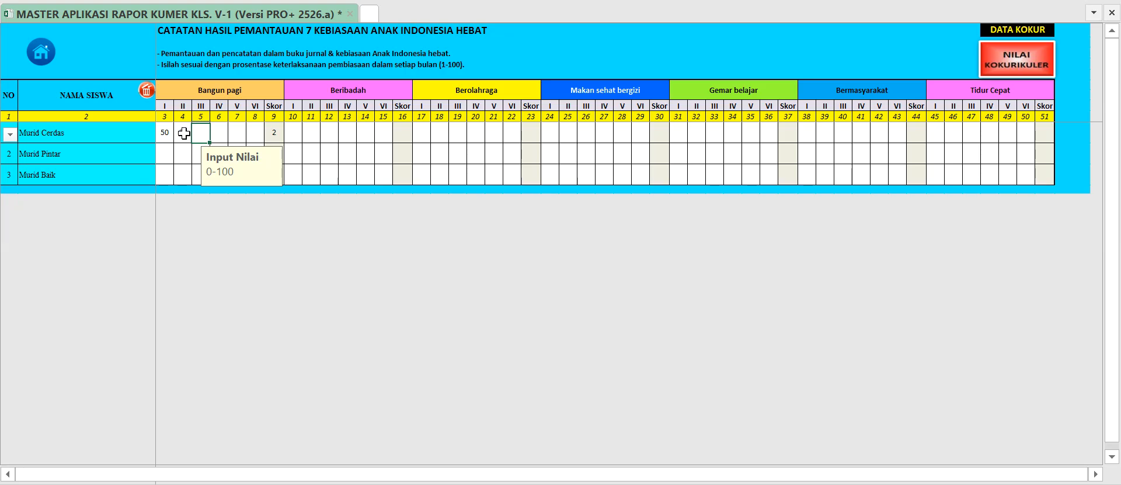
{"action": "left_click", "coordinate": [182, 133]}
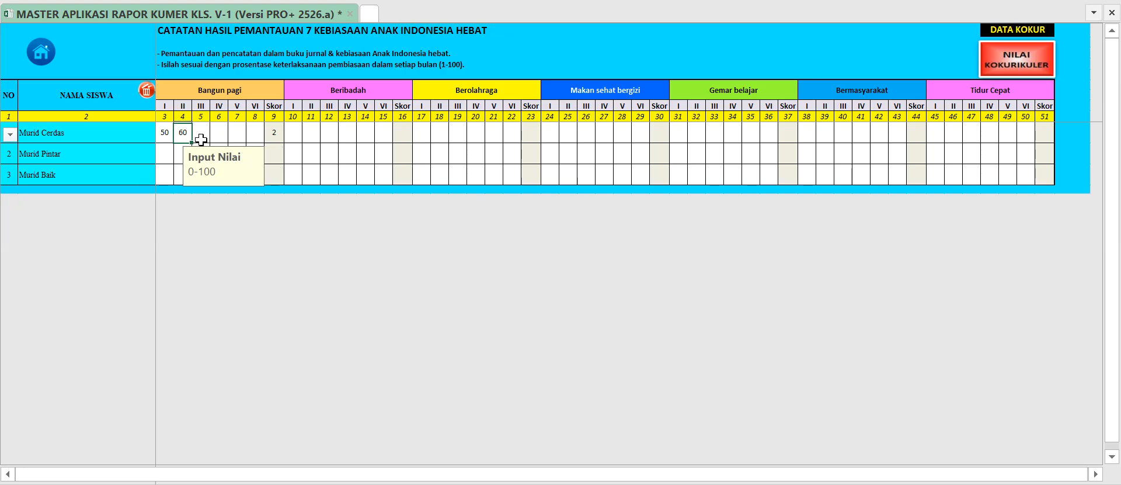
Fill the first student's Bangun pagi months III to VI with 70, 80, 80 and 70.
{"action": "left_click", "coordinate": [216, 93]}
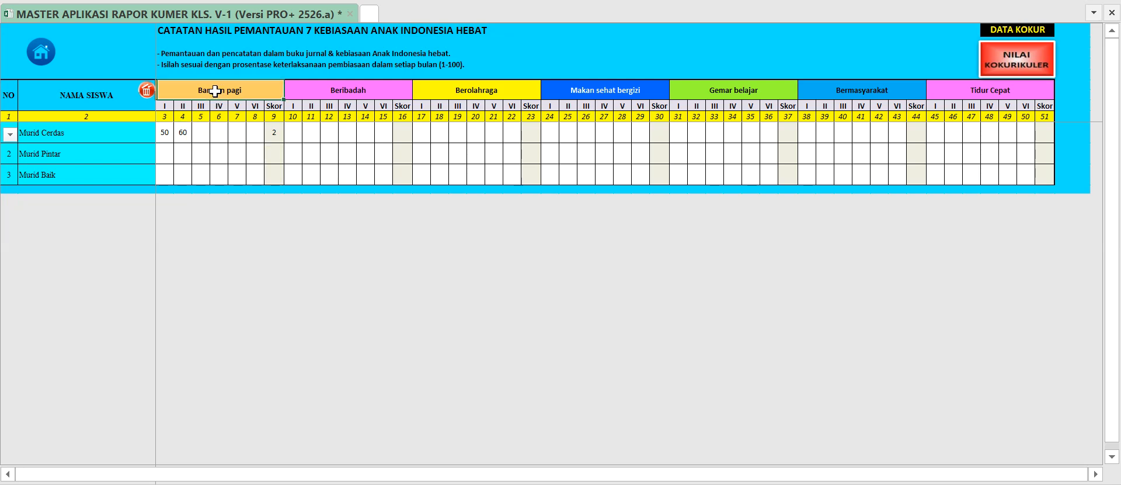
{"action": "left_click", "coordinate": [200, 134]}
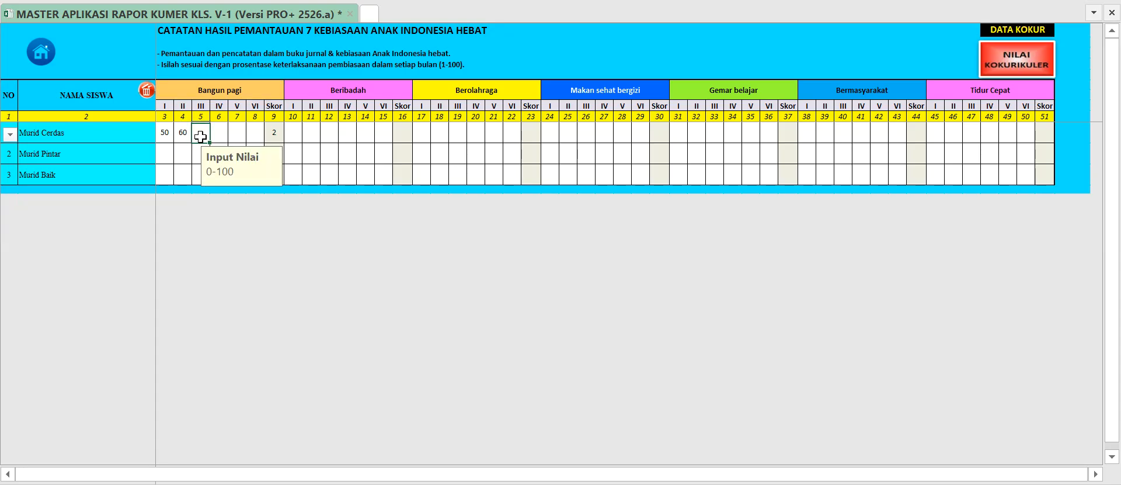
{"action": "type", "text": "70"}
{"action": "key", "text": "Tab"}
{"action": "type", "text": "80"}
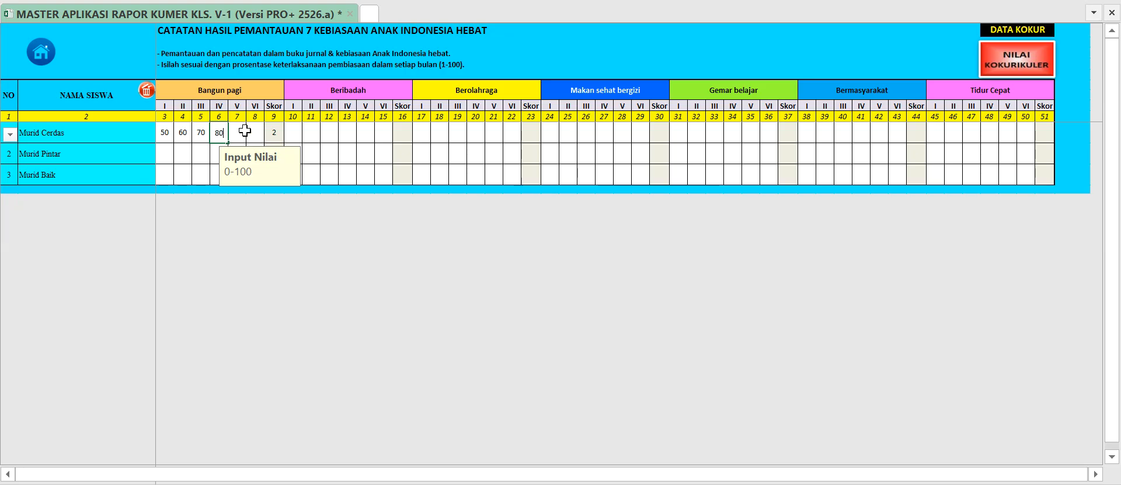
{"action": "key", "text": "Tab"}
{"action": "type", "text": "80"}
{"action": "key", "text": "Tab"}
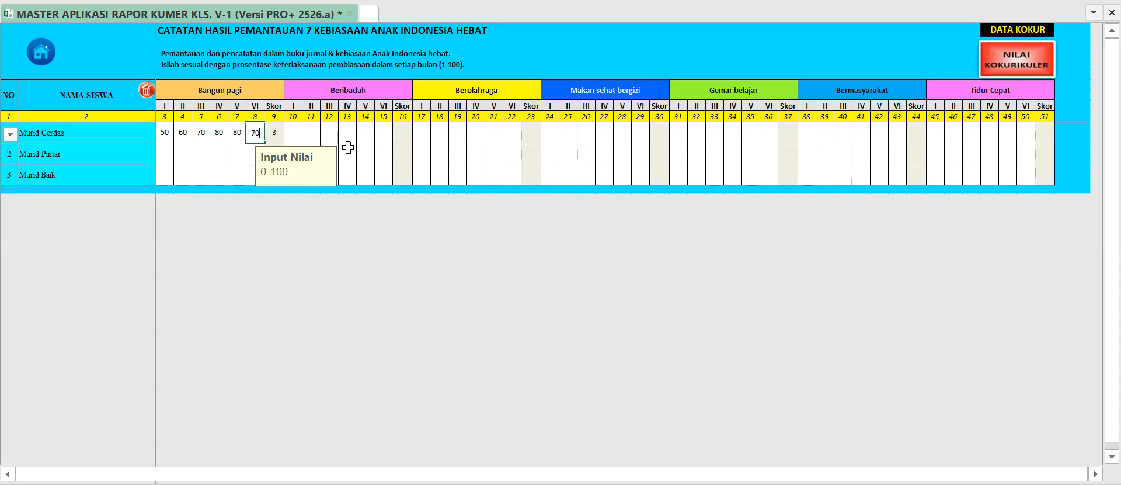
{"action": "type", "text": "70"}
Enter the first student's Beribadah values 70 (month II) and 60 (month IV), and Berolahraga values 60 (month I) and 80 (month III).
{"action": "left_click", "coordinate": [305, 135]}
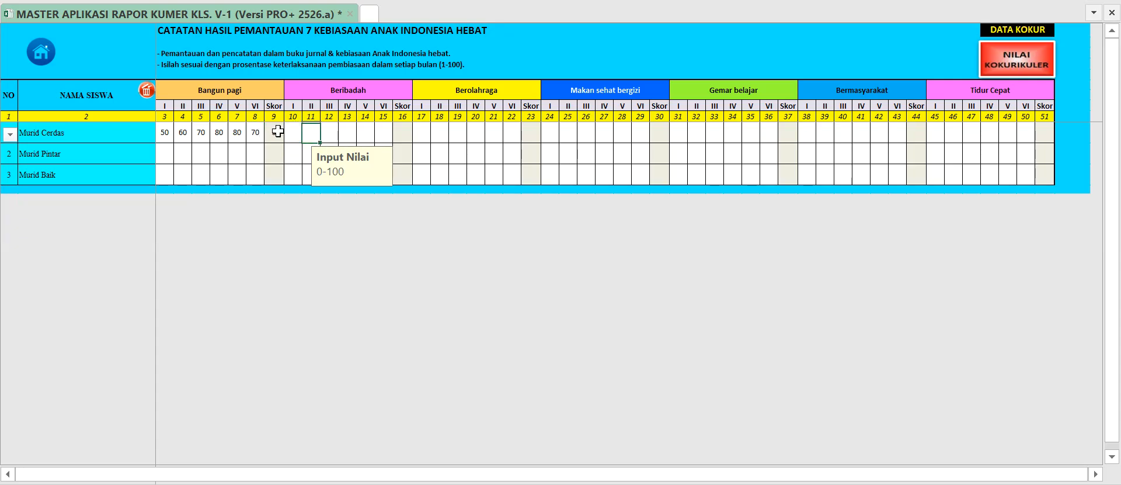
{"action": "type", "text": "70"}
{"action": "left_click", "coordinate": [346, 134]}
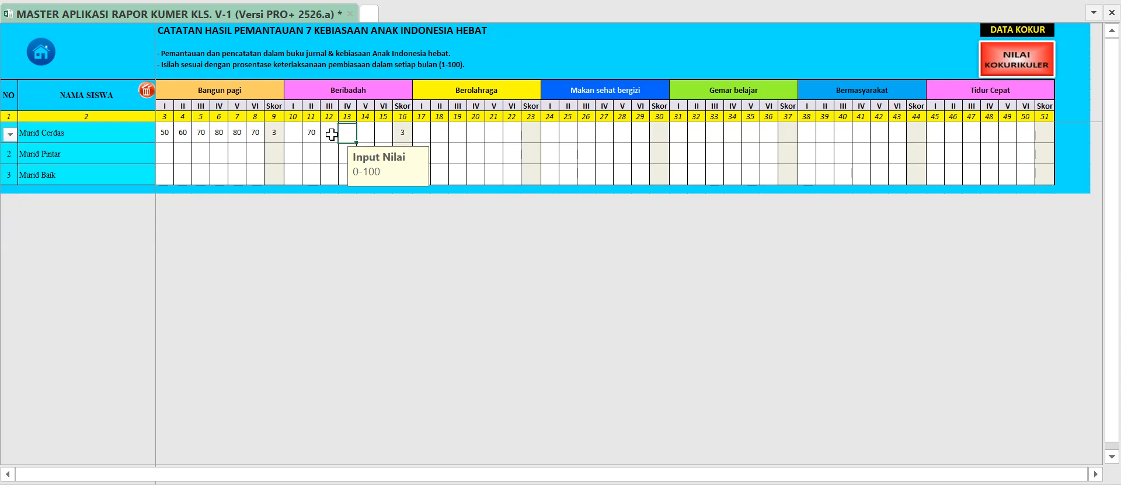
{"action": "type", "text": "60"}
{"action": "left_click", "coordinate": [433, 133]}
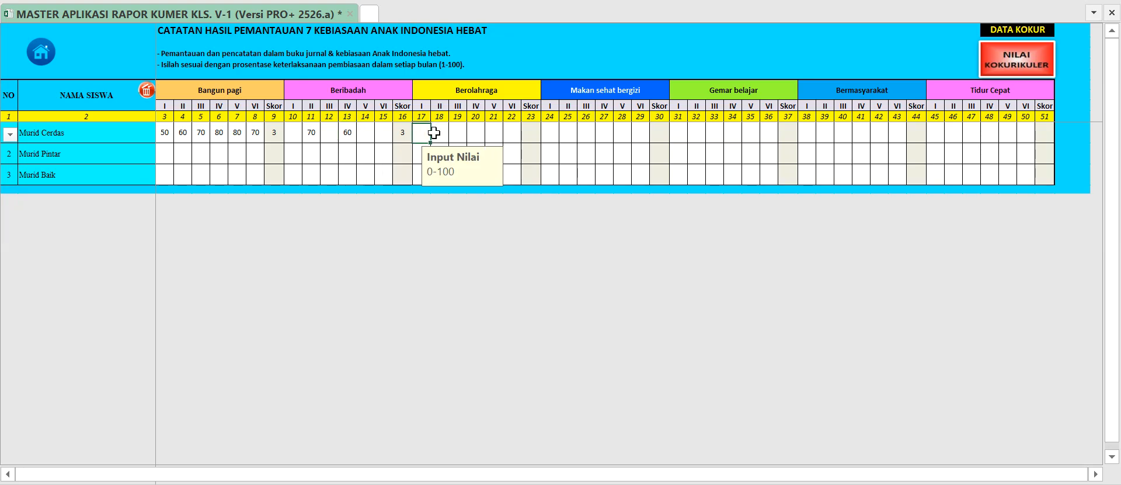
{"action": "type", "text": "60"}
{"action": "left_click", "coordinate": [465, 136]}
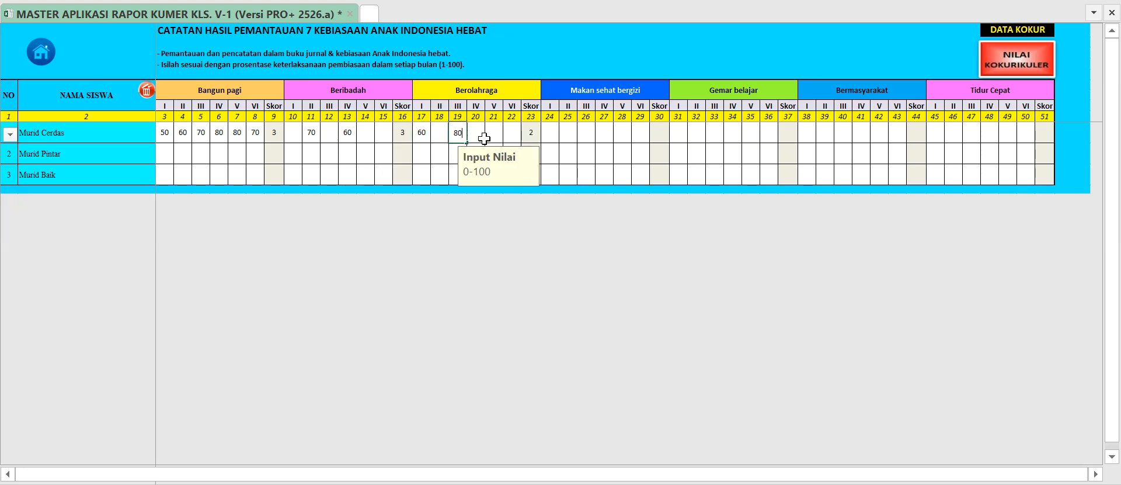
{"action": "type", "text": "80"}
Enter the first student's Makan sehat bergizi values 80 (II) and 50 (IV), and Gemar belajar values 60 (I) and 40 (II).
{"action": "left_click", "coordinate": [566, 130]}
{"action": "type", "text": "80"}
{"action": "left_click", "coordinate": [602, 131]}
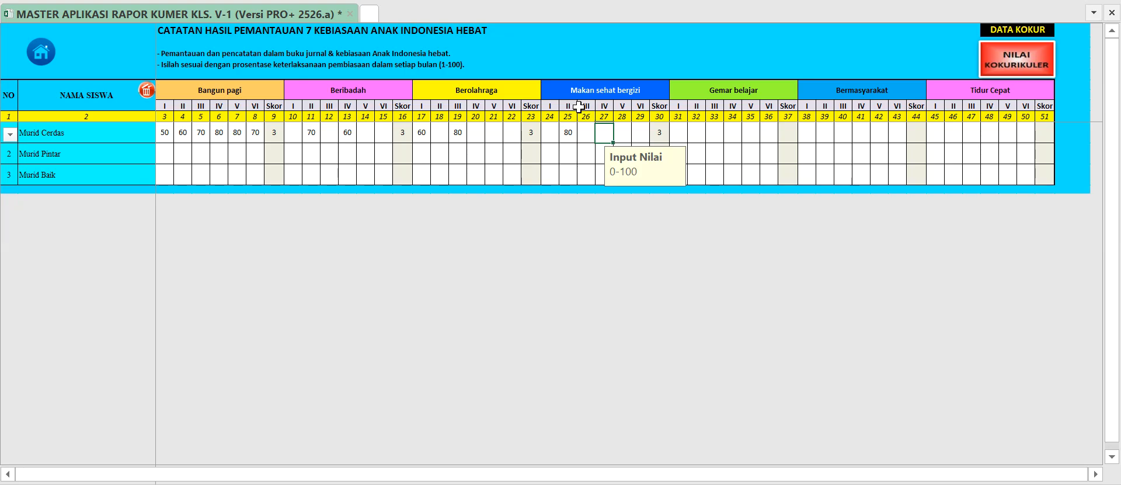
{"action": "type", "text": "50"}
{"action": "left_click", "coordinate": [679, 131]}
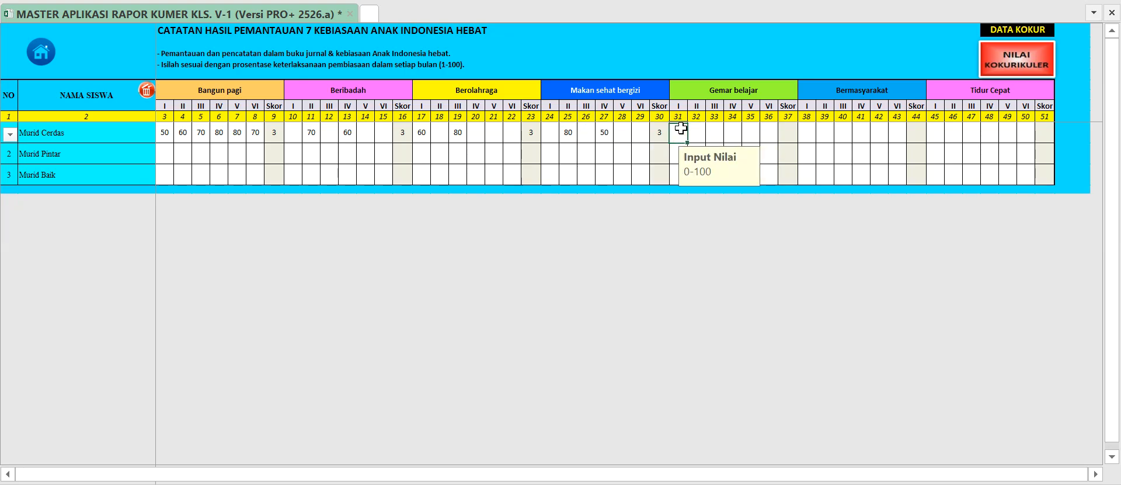
{"action": "type", "text": "60"}
{"action": "left_click", "coordinate": [694, 128]}
{"action": "type", "text": "35"}
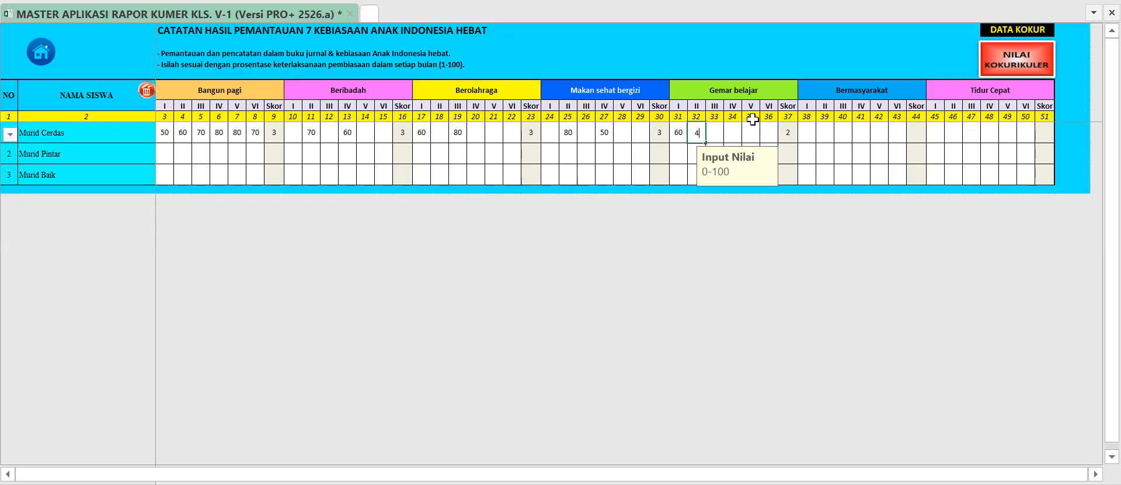
Enter the first student's Bermasyarakat values 40 (I) and 60 (II), and Tidur Cepat values 60 (I) and 70 (II).
{"action": "left_click", "coordinate": [806, 133]}
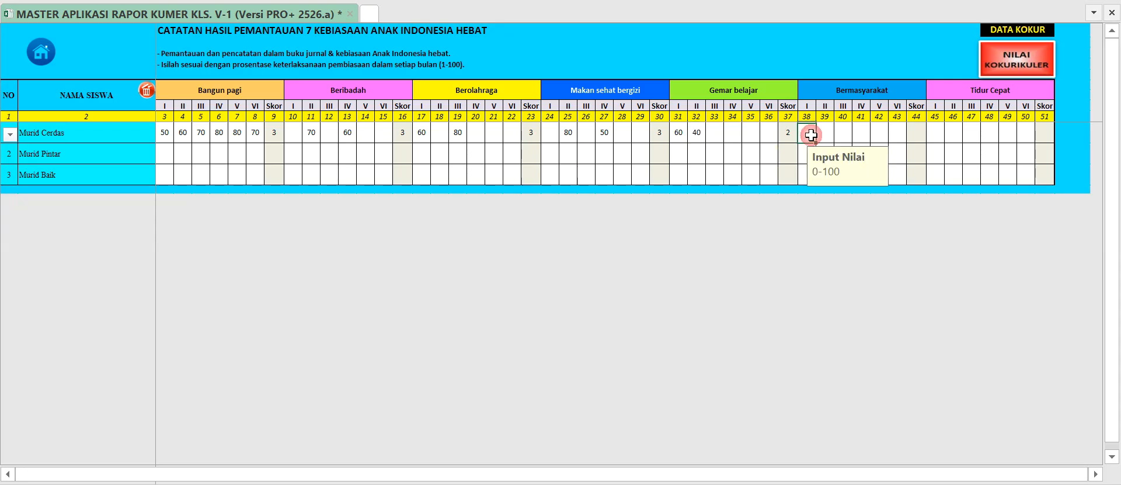
{"action": "type", "text": "40"}
{"action": "left_click", "coordinate": [825, 133]}
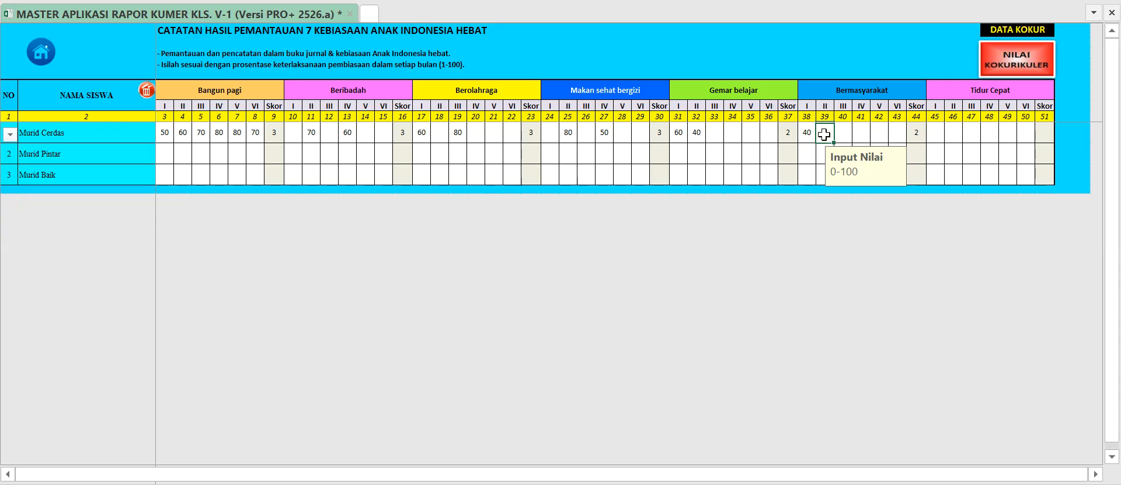
{"action": "key", "text": "Tab"}
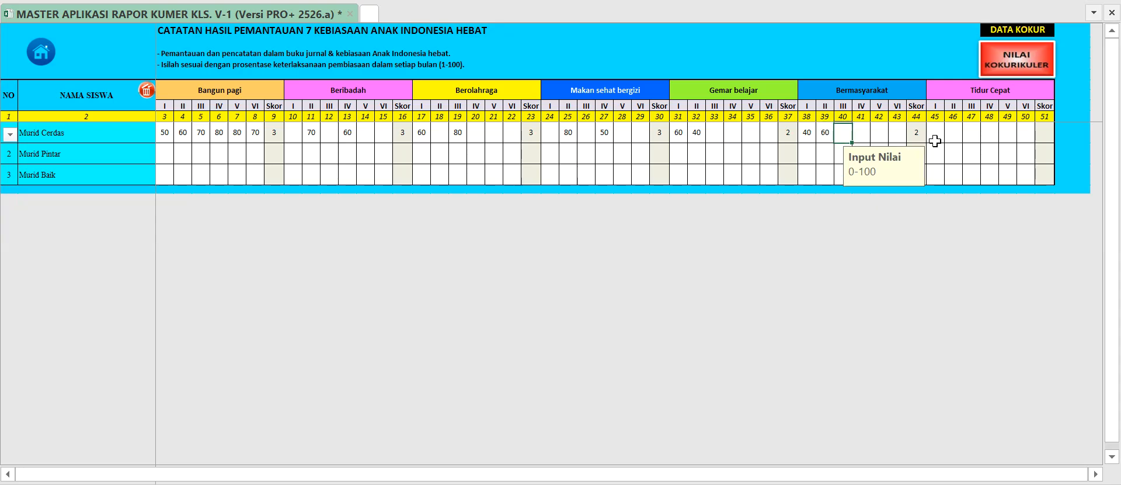
{"action": "left_click", "coordinate": [937, 135]}
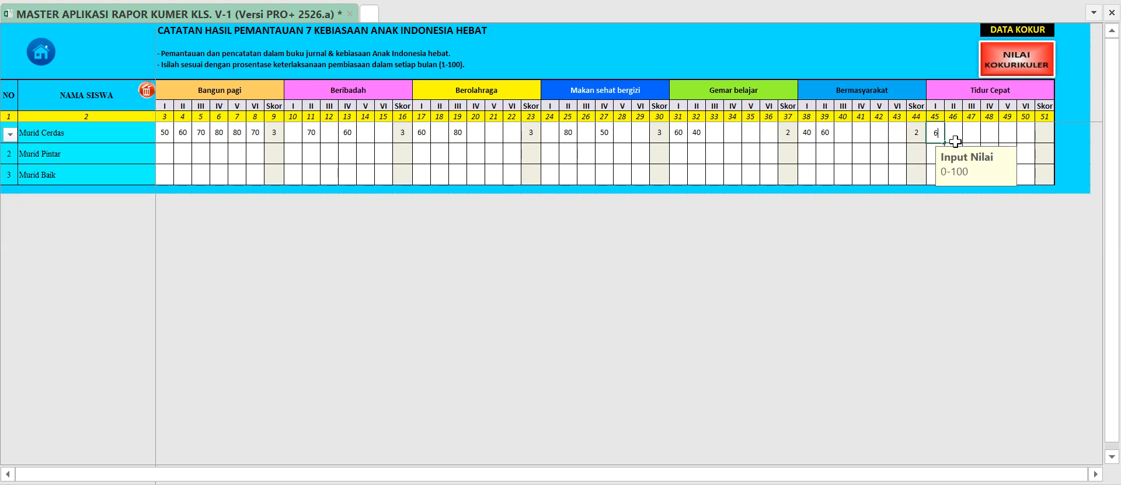
{"action": "type", "text": "60"}
{"action": "left_click", "coordinate": [953, 132]}
{"action": "type", "text": "70"}
{"action": "left_click", "coordinate": [942, 154]}
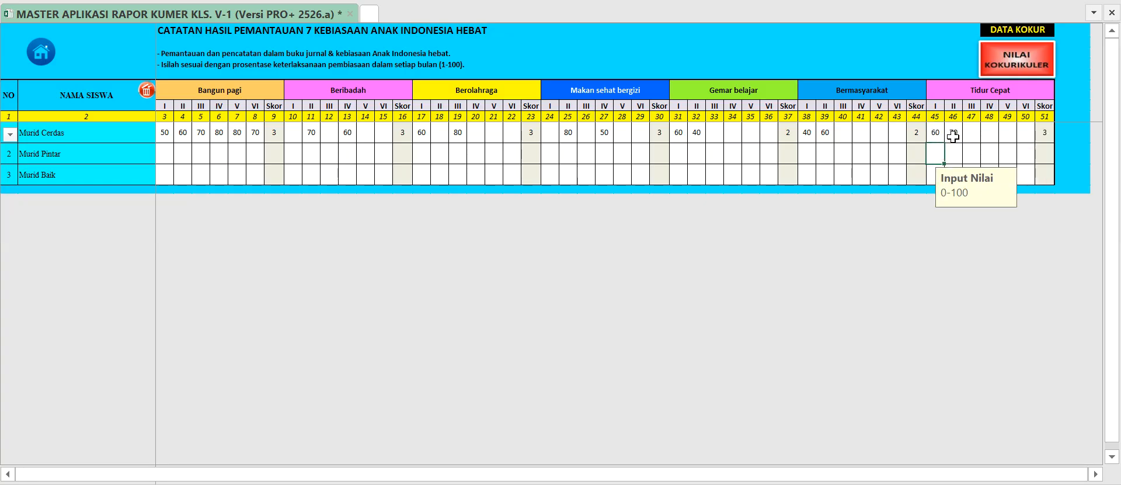
Open the kokurikuler score page and check the first student's 7 Kebiasaan scores and description.
{"action": "left_click", "coordinate": [1019, 65]}
{"action": "left_click", "coordinate": [467, 262]}
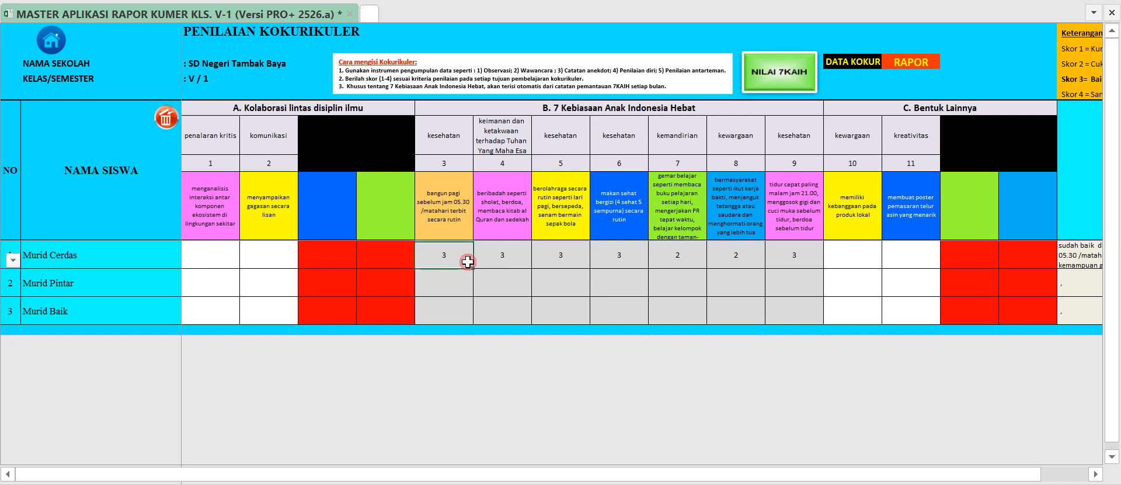
{"action": "left_click", "coordinate": [563, 261]}
{"action": "left_click", "coordinate": [669, 258]}
{"action": "left_click", "coordinate": [1073, 257]}
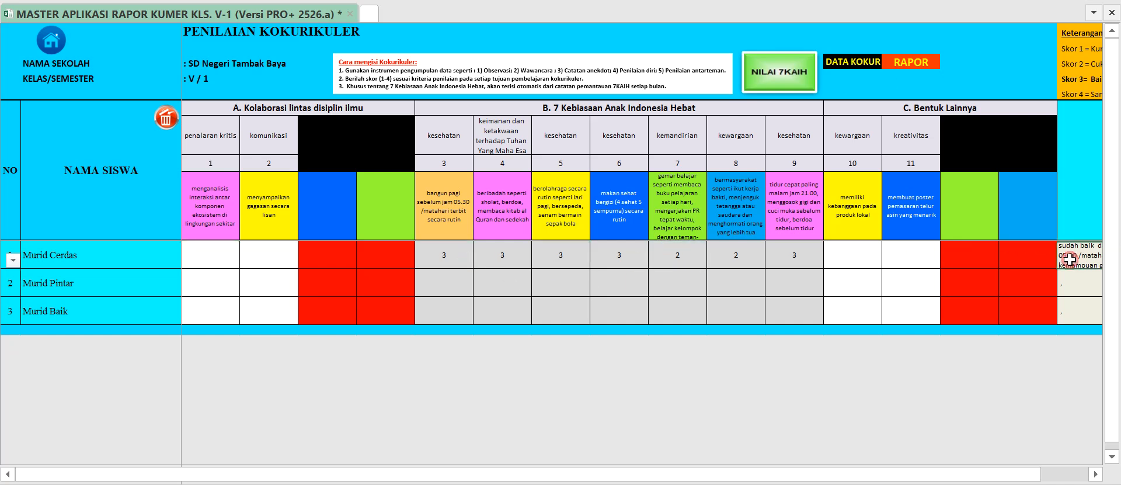
{"action": "mouse_move", "coordinate": [979, 479]}
{"action": "left_mouse_down"}
{"action": "mouse_move", "coordinate": [1026, 477]}
{"action": "mouse_move", "coordinate": [972, 474]}
{"action": "left_mouse_up"}
Clear all values on the Nilai 7KAIH monitoring page and return to the kokurikuler score page.
{"action": "left_click", "coordinate": [787, 84]}
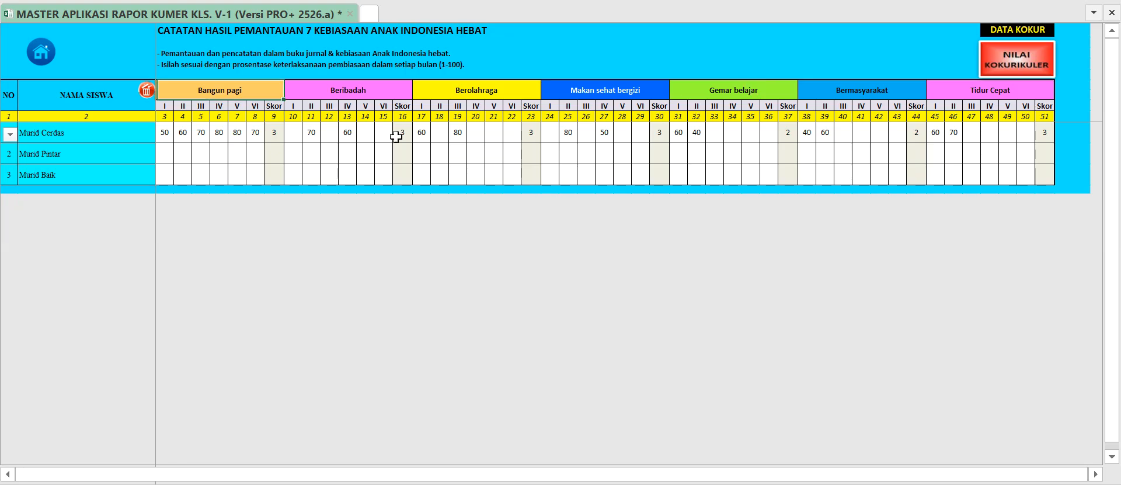
{"action": "left_click", "coordinate": [147, 92]}
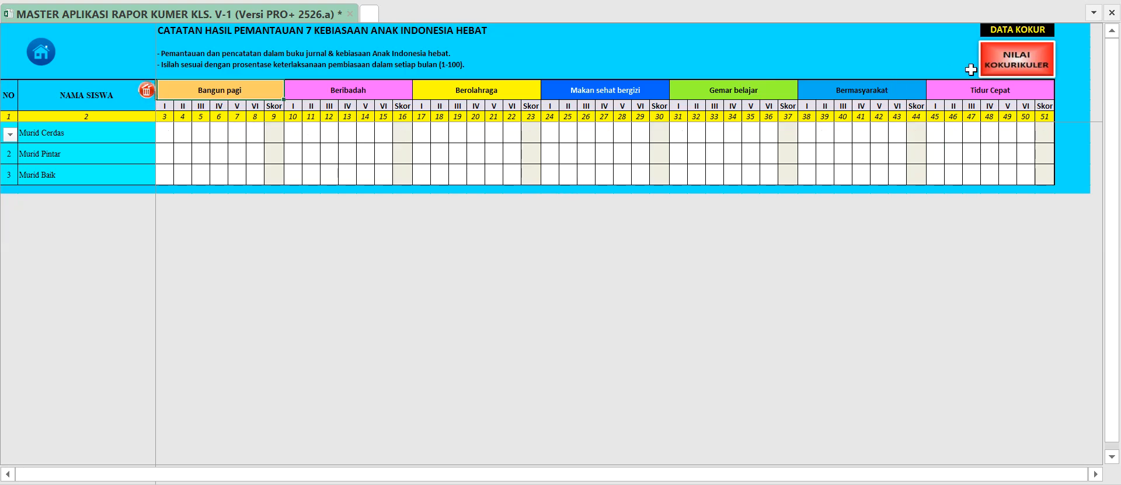
{"action": "left_click", "coordinate": [1016, 65]}
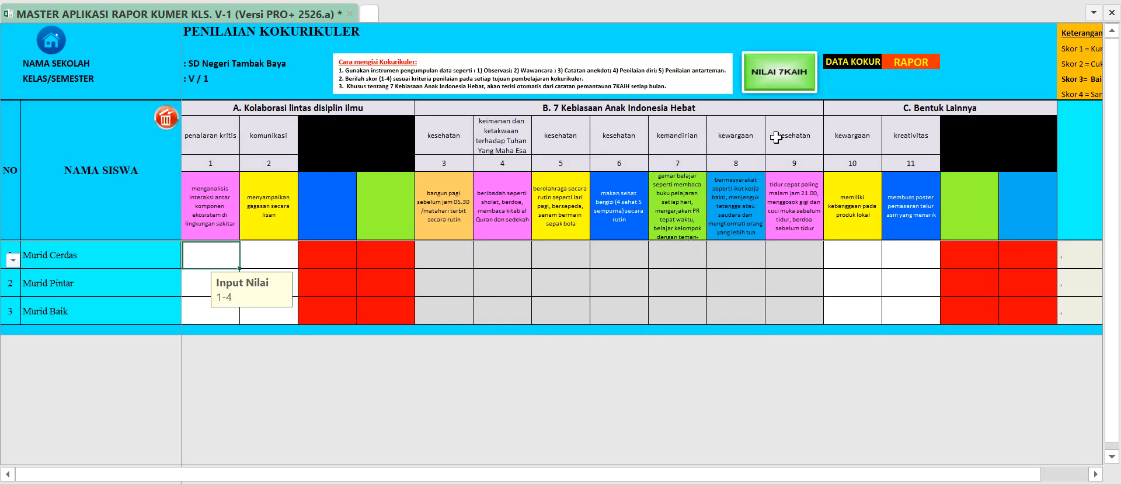
Examine the kewargaan and kreativitas columns under Bentuk Lainnya on the kokurikuler score page.
{"action": "left_click", "coordinate": [867, 255]}
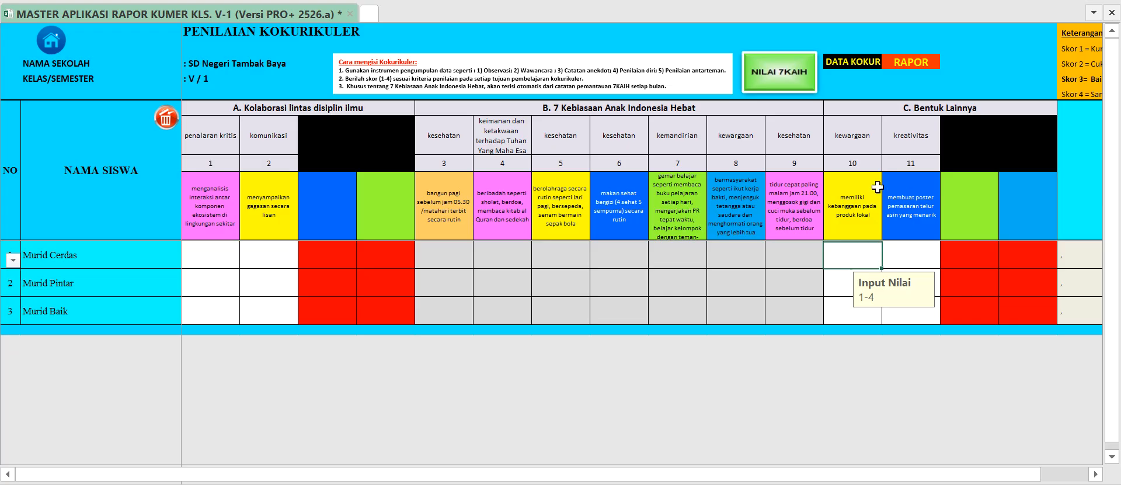
{"action": "left_click", "coordinate": [862, 135]}
{"action": "left_click", "coordinate": [894, 136]}
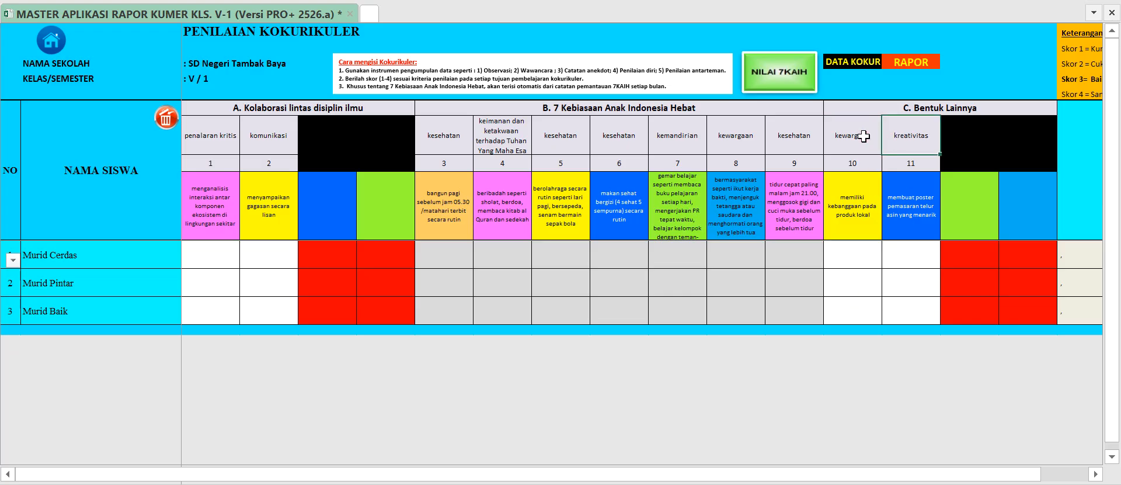
{"action": "left_click", "coordinate": [864, 136]}
{"action": "left_click", "coordinate": [898, 136]}
{"action": "left_click", "coordinate": [848, 136]}
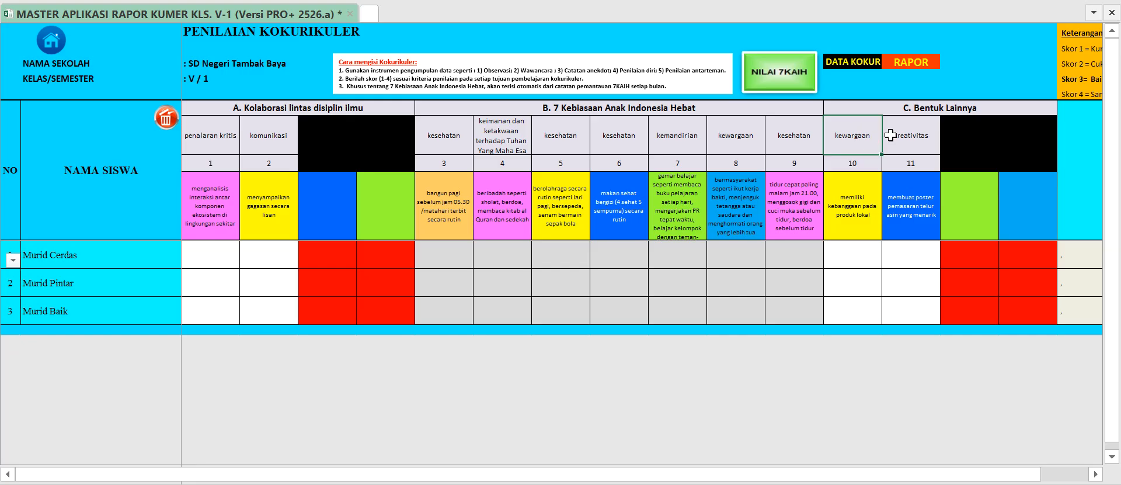
{"action": "left_click", "coordinate": [897, 134]}
{"action": "left_click", "coordinate": [859, 136]}
Open the kokurikuler learning data and review the theme, dimensions, subjects and first learning objective of Bentuk Lainnya (Ciri khas Sekolah).
{"action": "left_click", "coordinate": [852, 66]}
{"action": "scroll", "coordinate": [499, 313], "scroll_direction": "down", "scroll_amount": 2}
{"action": "left_click", "coordinate": [176, 325]}
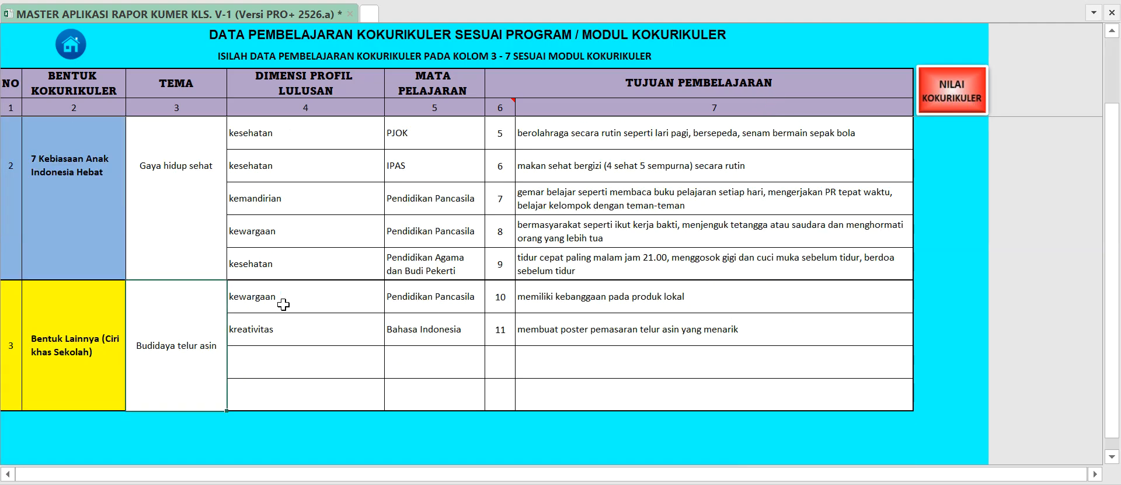
{"action": "left_click", "coordinate": [344, 300]}
{"action": "left_click", "coordinate": [390, 304]}
{"action": "left_click", "coordinate": [390, 304]}
{"action": "left_click", "coordinate": [339, 329]}
{"action": "left_click", "coordinate": [390, 334]}
{"action": "left_click", "coordinate": [389, 334]}
{"action": "left_click", "coordinate": [430, 301]}
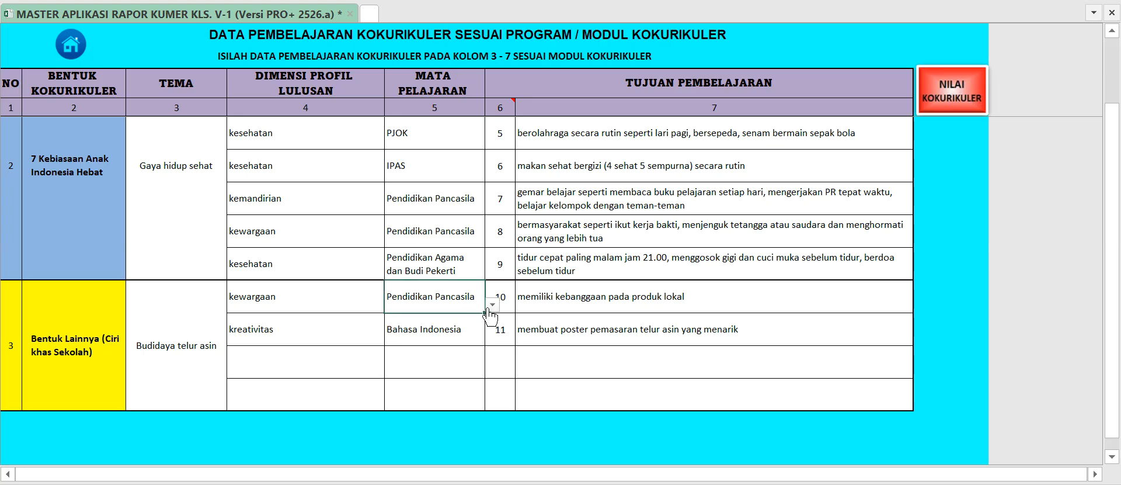
{"action": "left_click", "coordinate": [541, 300]}
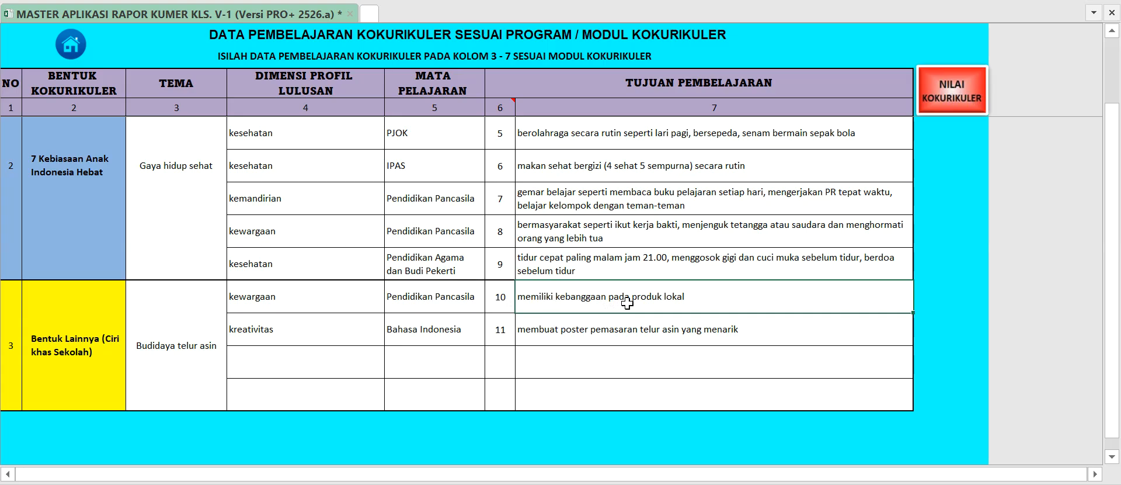
Review the kreativitas learning objective and the rest of the kokurikuler learning data, and return to the kokurikuler score page.
{"action": "left_click", "coordinate": [609, 329]}
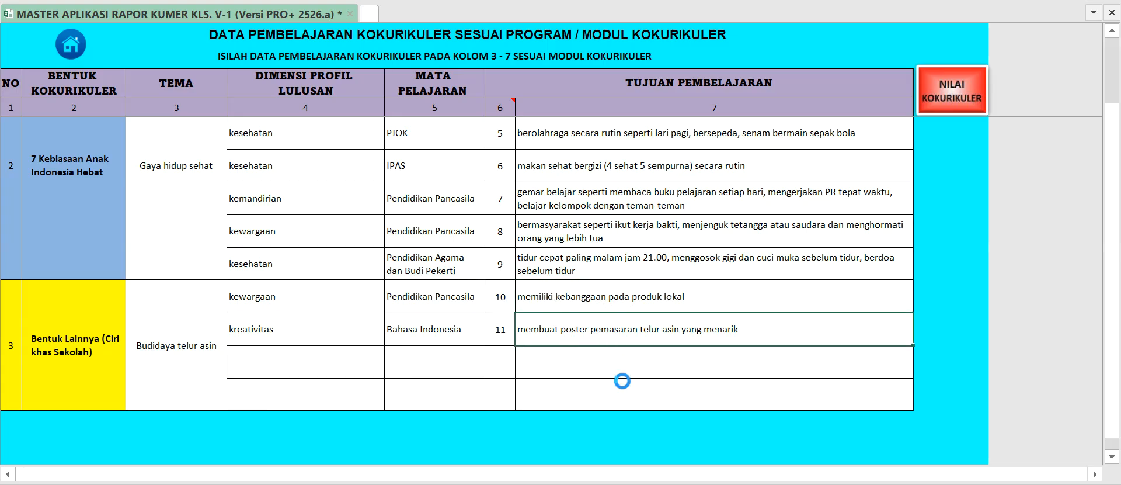
{"action": "scroll", "coordinate": [622, 381], "scroll_direction": "up", "scroll_amount": 2}
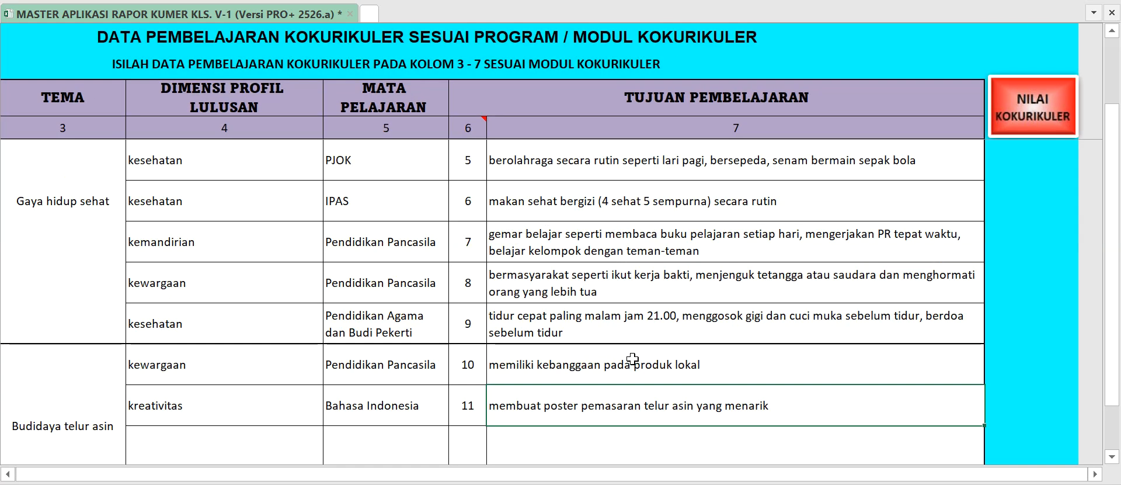
{"action": "scroll", "coordinate": [632, 359], "scroll_direction": "down", "scroll_amount": 2}
{"action": "left_click_drag", "start_coordinate": [862, 475], "coordinate": [660, 475]}
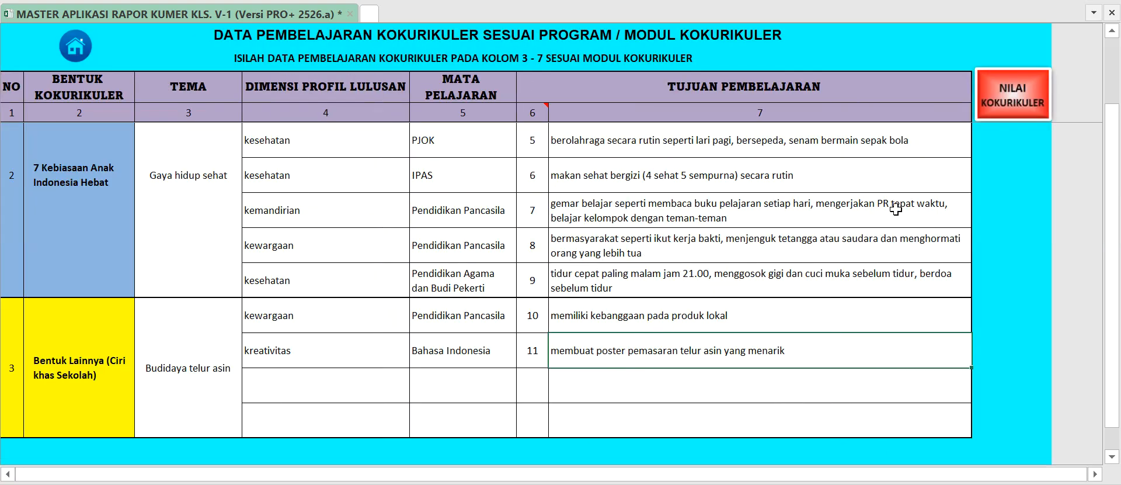
{"action": "left_click", "coordinate": [1019, 103]}
Enter the Bentuk Lainnya kewargaan and kreativitas scores: 3 and 4 for the first student, 2 and 3 for the second, 3 and 1 for the third.
{"action": "left_click", "coordinate": [854, 258]}
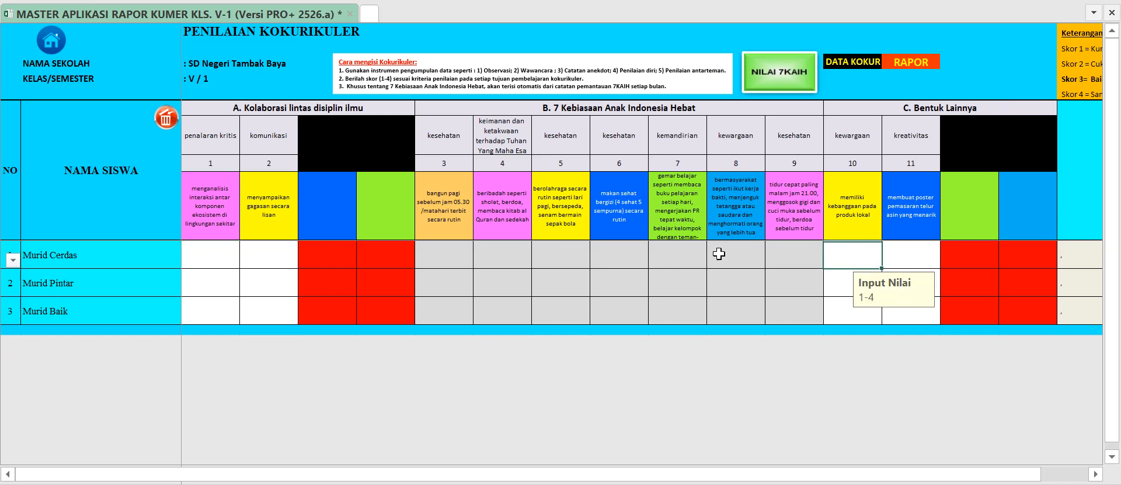
{"action": "type", "text": "3"}
{"action": "left_click", "coordinate": [908, 261]}
{"action": "type", "text": "4"}
{"action": "key", "text": "Return"}
{"action": "left_click", "coordinate": [866, 273]}
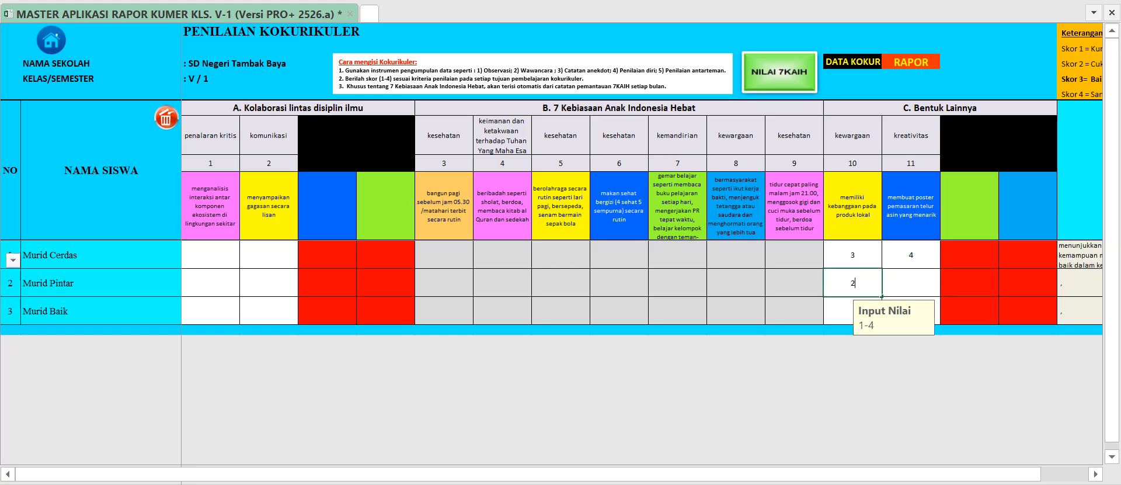
{"action": "type", "text": "2"}
{"action": "left_click", "coordinate": [906, 285]}
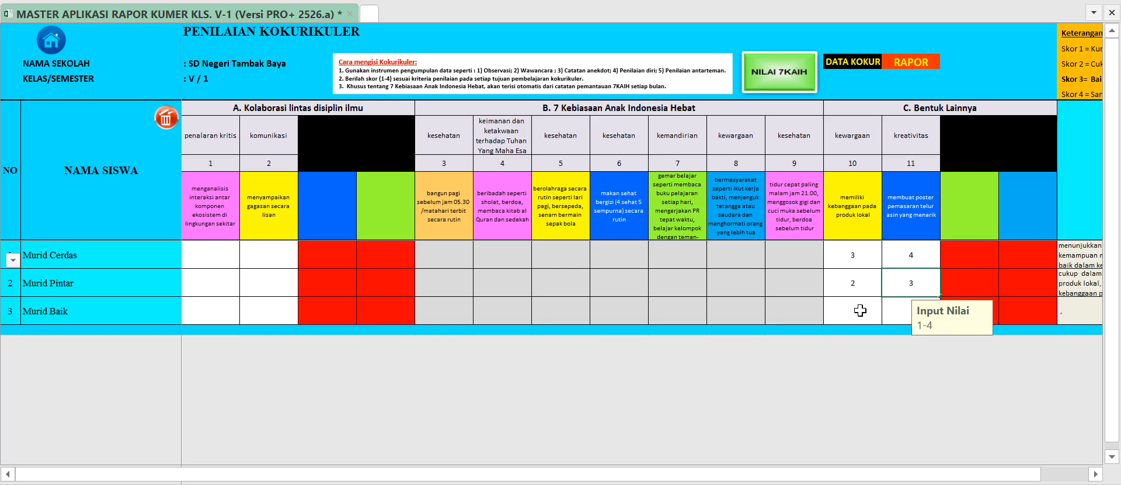
{"action": "left_click", "coordinate": [861, 311]}
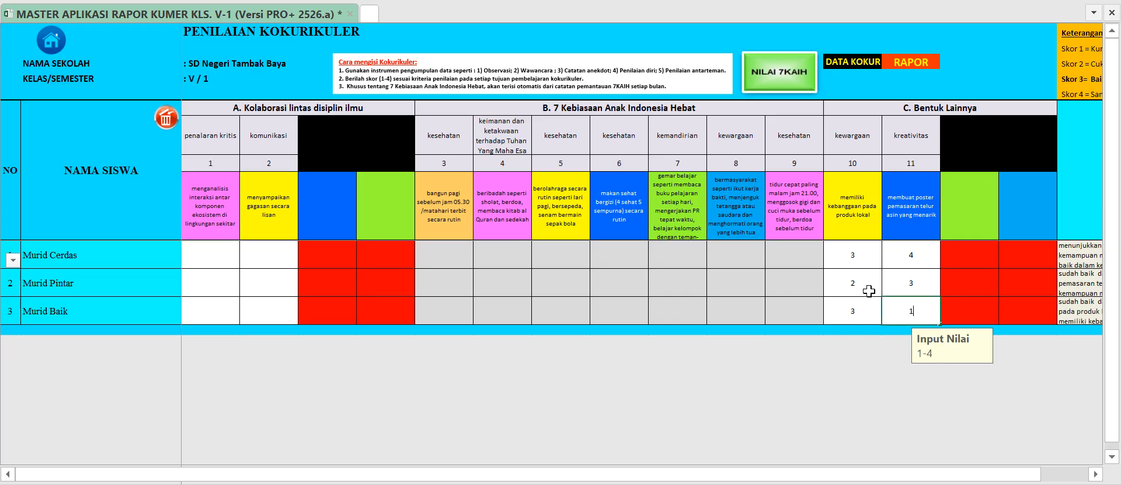
{"action": "left_click", "coordinate": [869, 291]}
{"action": "left_click", "coordinate": [829, 258]}
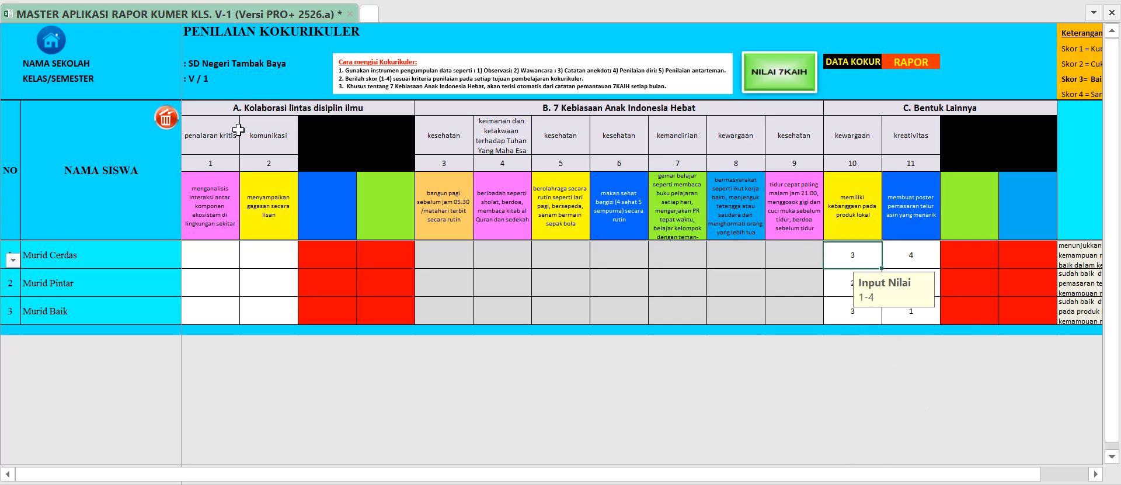
Open the Ekstrakurikuler page and review the mandatory activities and the first student's description.
{"action": "left_click", "coordinate": [49, 42]}
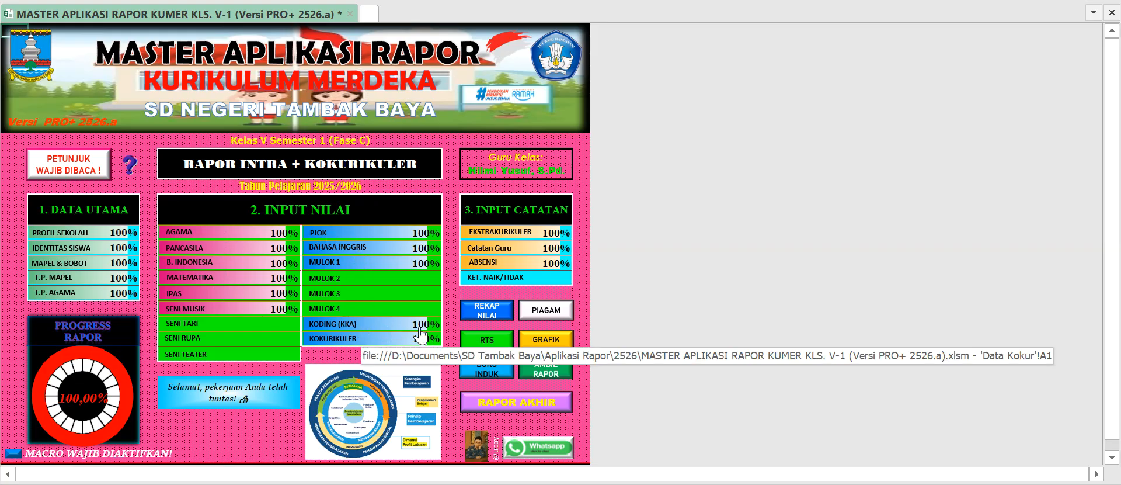
{"action": "left_click", "coordinate": [508, 231]}
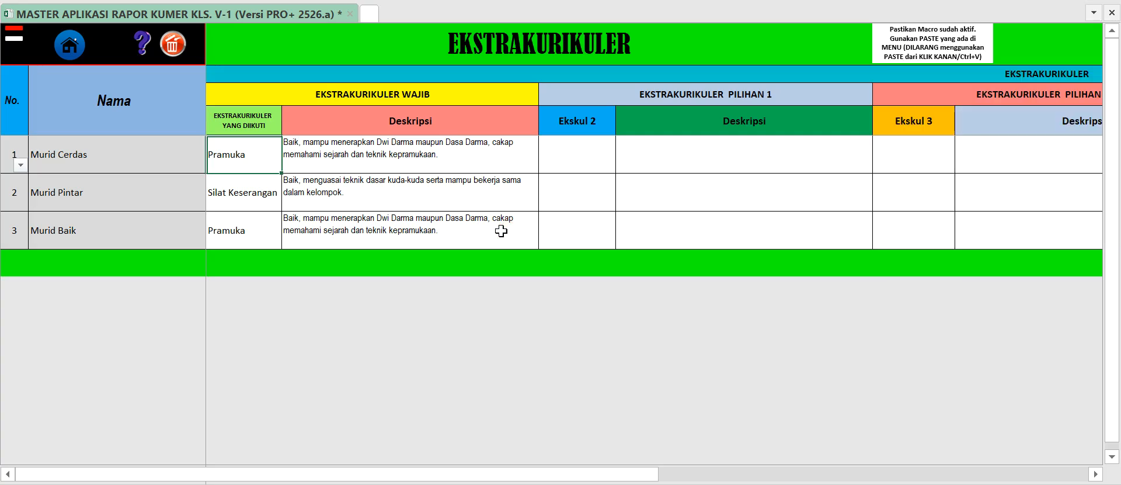
{"action": "left_click", "coordinate": [245, 155]}
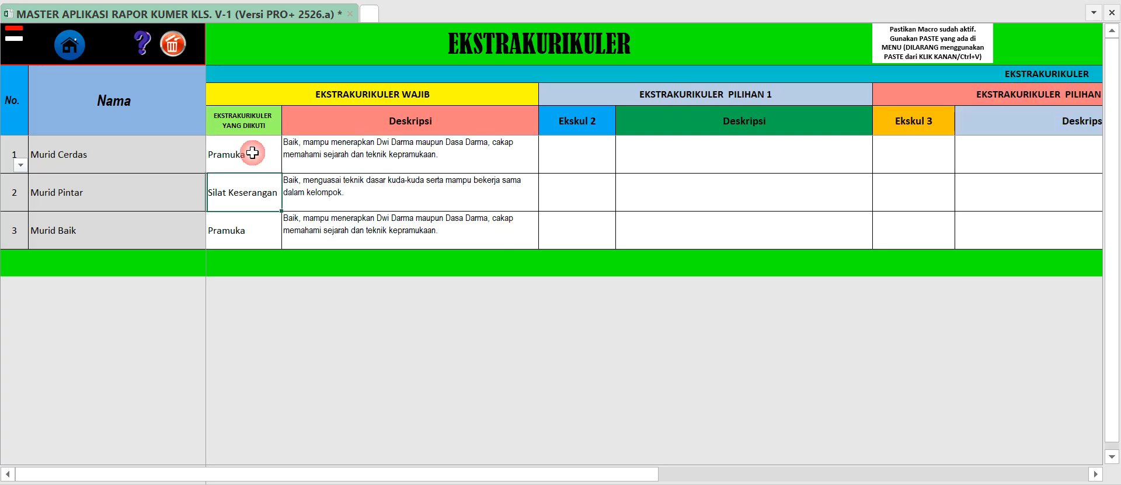
{"action": "left_click", "coordinate": [237, 192]}
{"action": "left_click", "coordinate": [243, 221]}
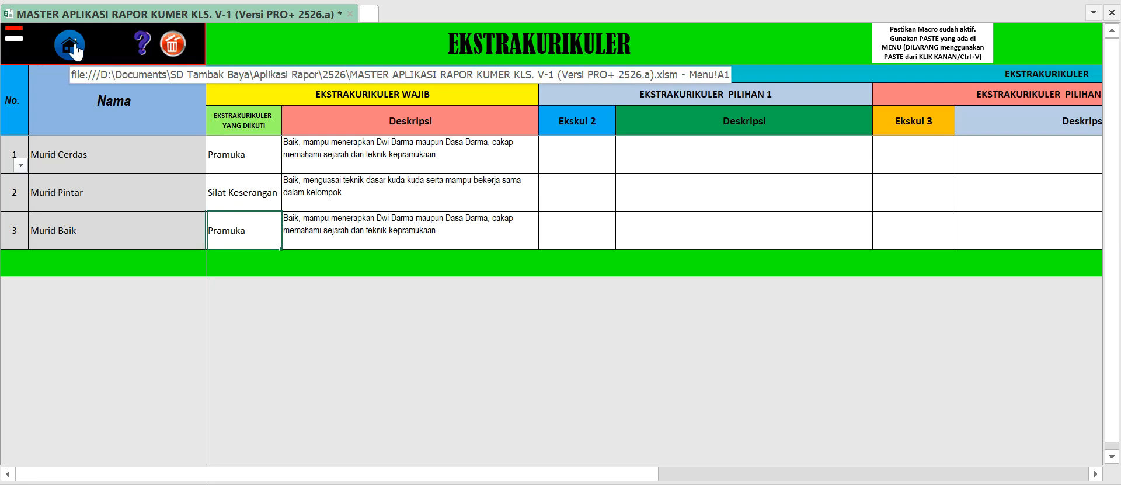
{"action": "left_click", "coordinate": [337, 122]}
{"action": "left_click", "coordinate": [333, 150]}
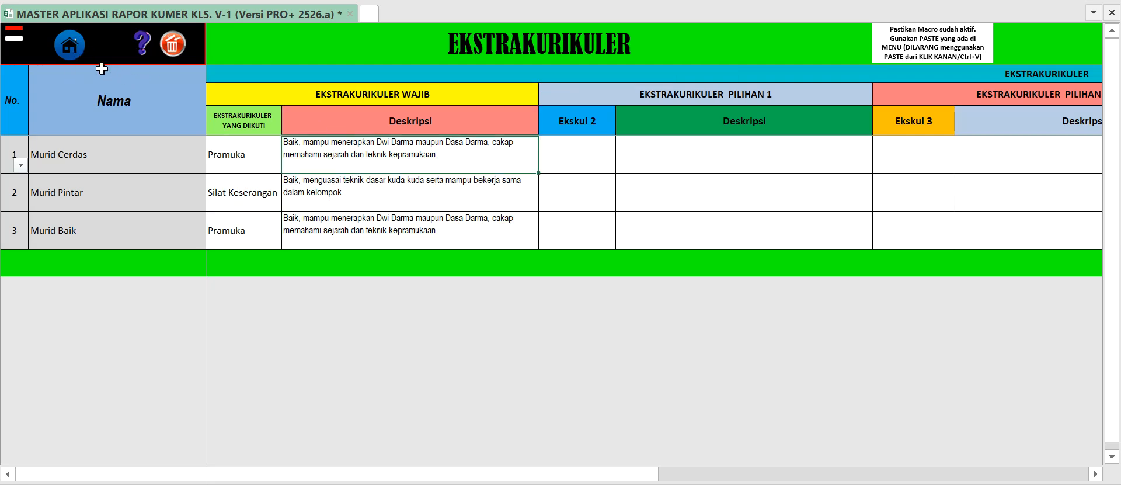
Open the Catatan Guru page and review the homeroom teacher's notes for the students.
{"action": "left_click", "coordinate": [73, 52]}
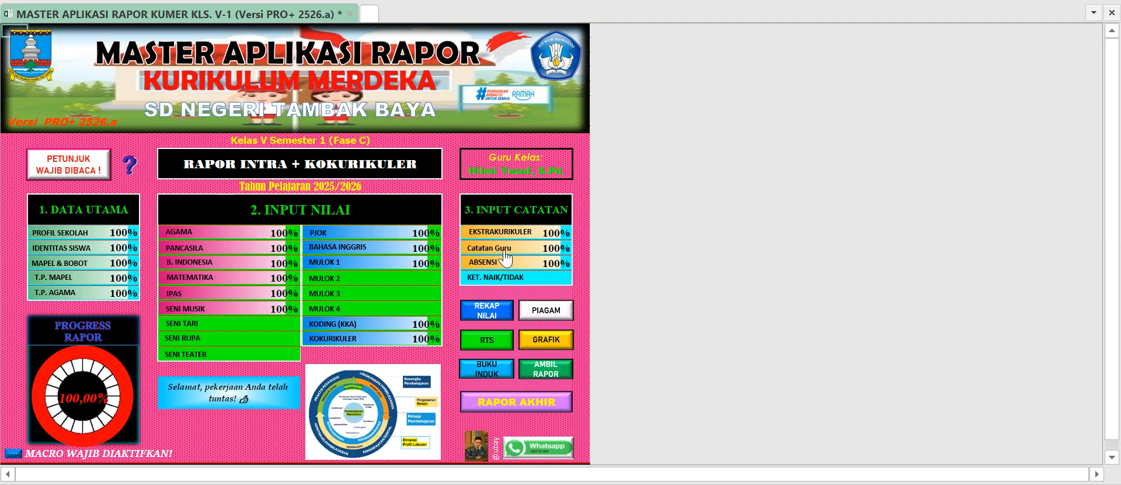
{"action": "left_click", "coordinate": [506, 257]}
{"action": "left_click", "coordinate": [235, 139]}
{"action": "left_click", "coordinate": [278, 117]}
{"action": "left_click", "coordinate": [389, 146]}
{"action": "left_click", "coordinate": [390, 114]}
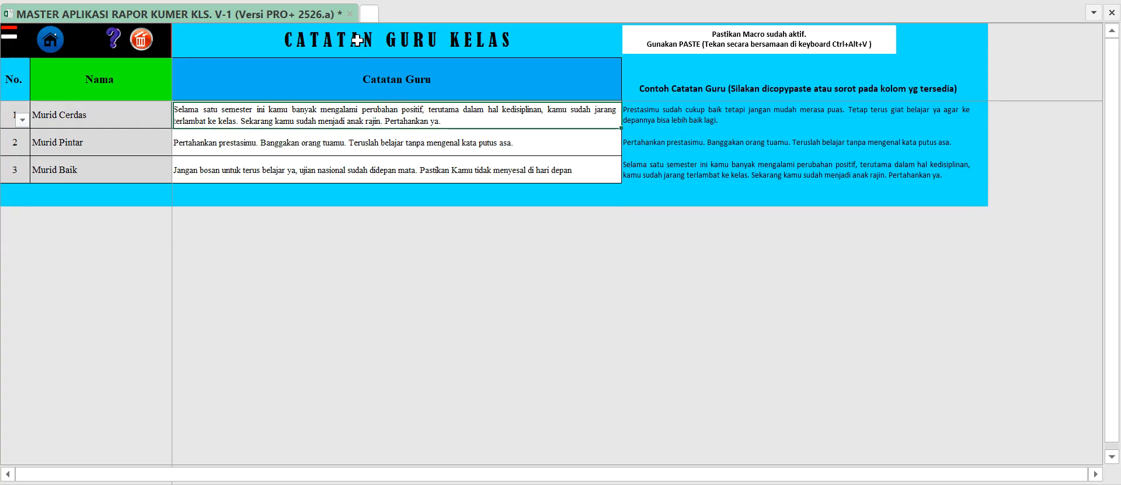
{"action": "left_click", "coordinate": [523, 140]}
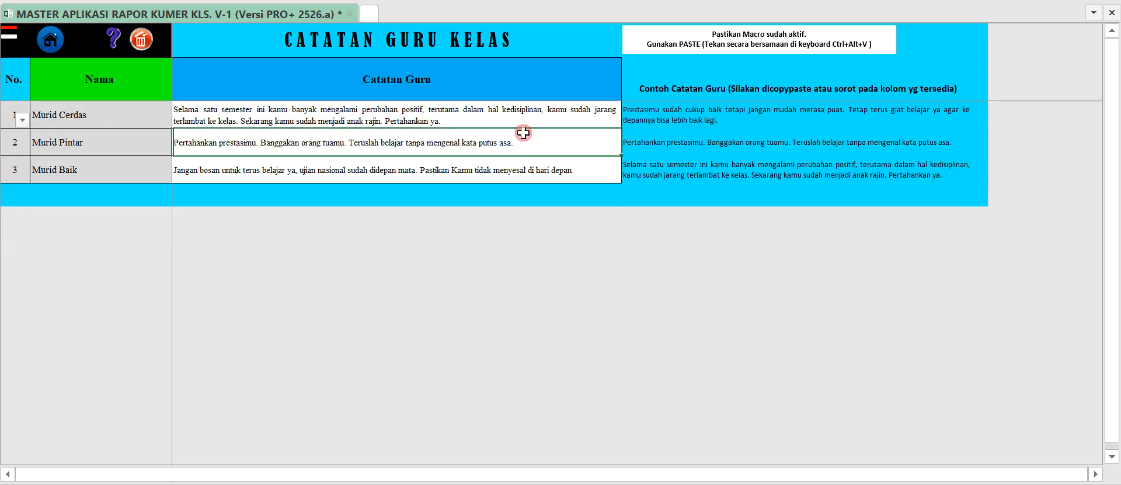
{"action": "left_click", "coordinate": [530, 117]}
Examine the three sample teacher notes and compare them with the second student's note.
{"action": "left_click", "coordinate": [652, 112]}
{"action": "left_click", "coordinate": [657, 143]}
{"action": "left_click", "coordinate": [657, 165]}
{"action": "left_click", "coordinate": [657, 136]}
{"action": "left_click", "coordinate": [657, 114]}
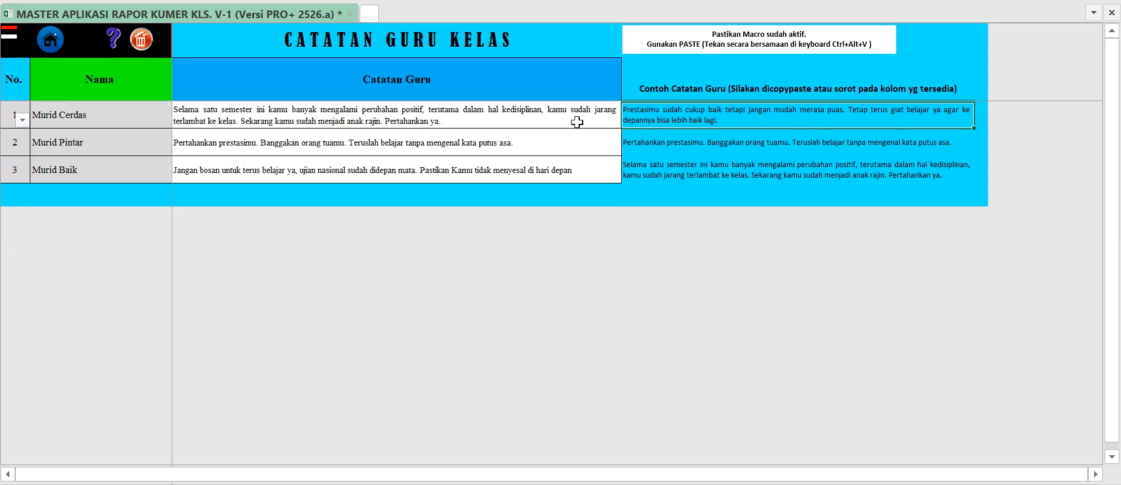
{"action": "left_click", "coordinate": [642, 139]}
{"action": "left_click", "coordinate": [520, 132]}
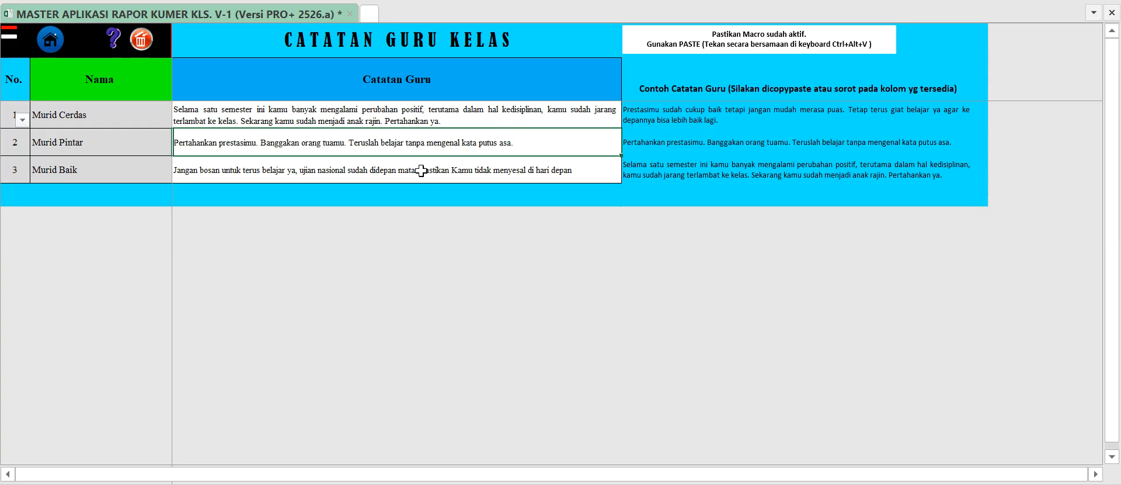
Open the Absensi page, review the students' absence entries, and return to the main menu.
{"action": "left_click", "coordinate": [52, 47]}
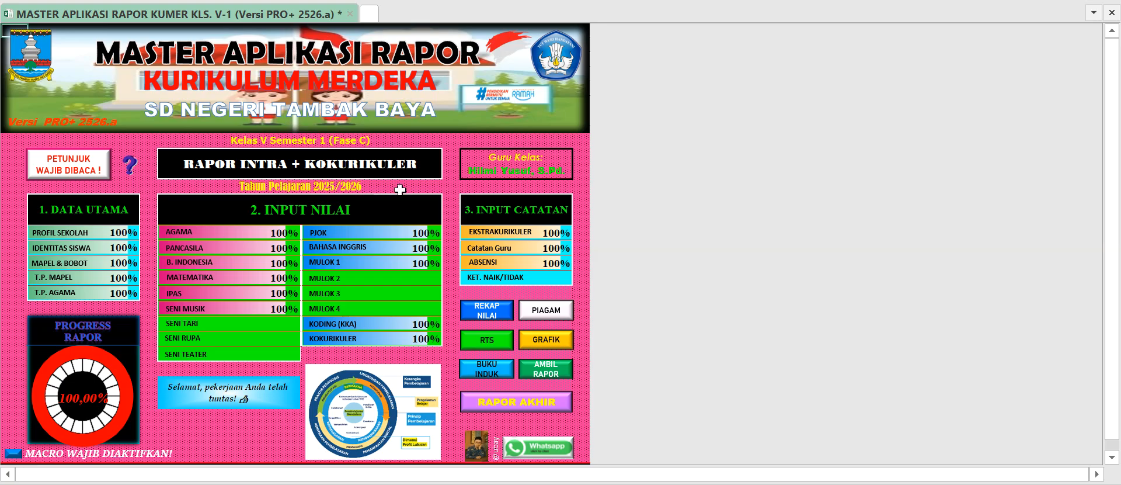
{"action": "left_click", "coordinate": [480, 261]}
{"action": "left_click", "coordinate": [383, 144]}
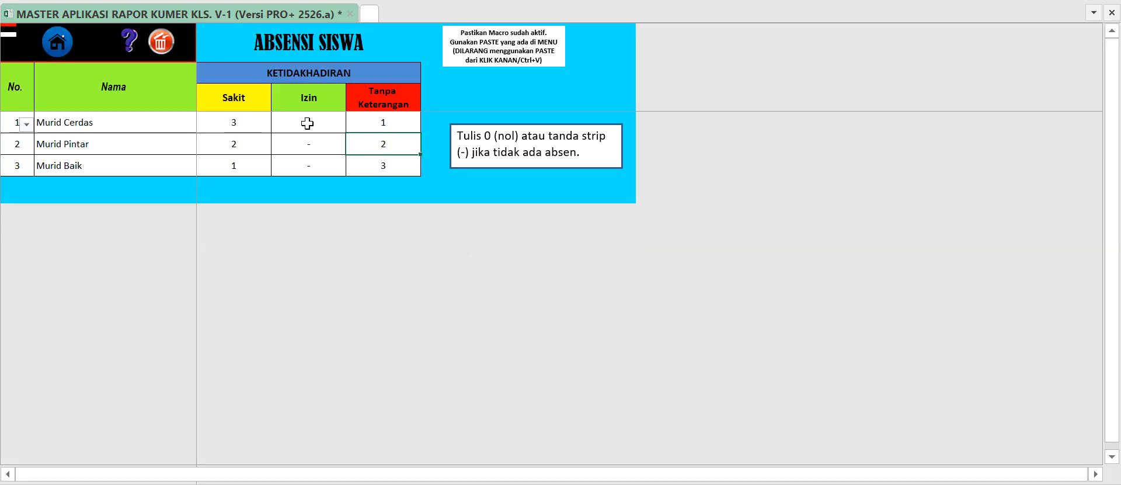
{"action": "left_click", "coordinate": [57, 42]}
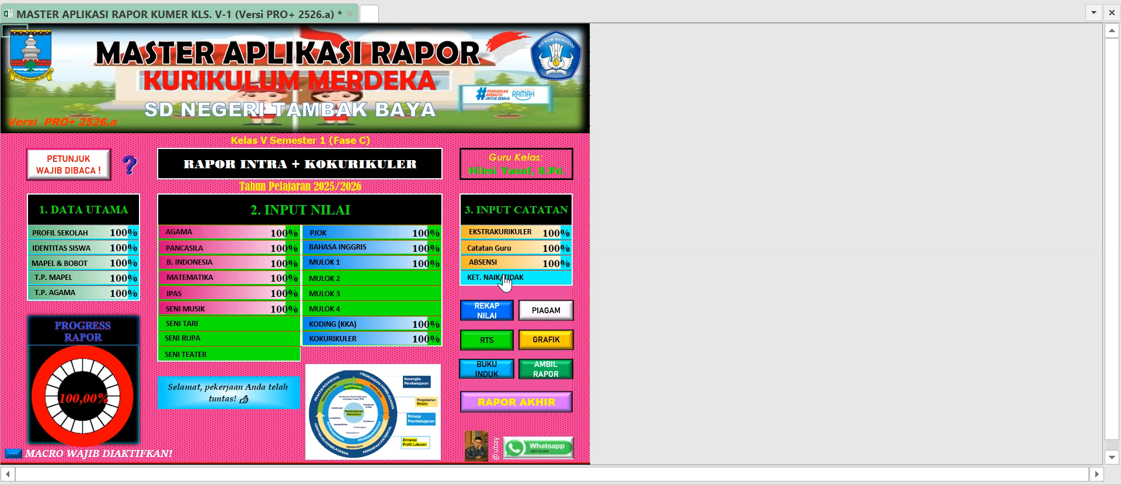
{"action": "scroll", "coordinate": [508, 268], "scroll_direction": "down", "scroll_amount": 3}
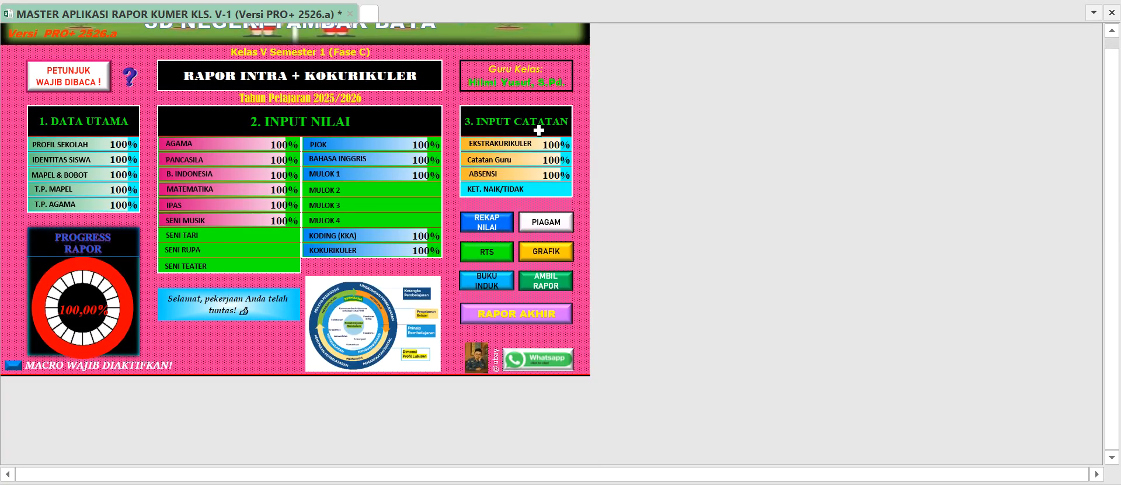
Open the Rekap Nilai page, set the Bahasa Indonesia KKTP to 80, and check the students' final scores against it.
{"action": "left_click", "coordinate": [491, 232]}
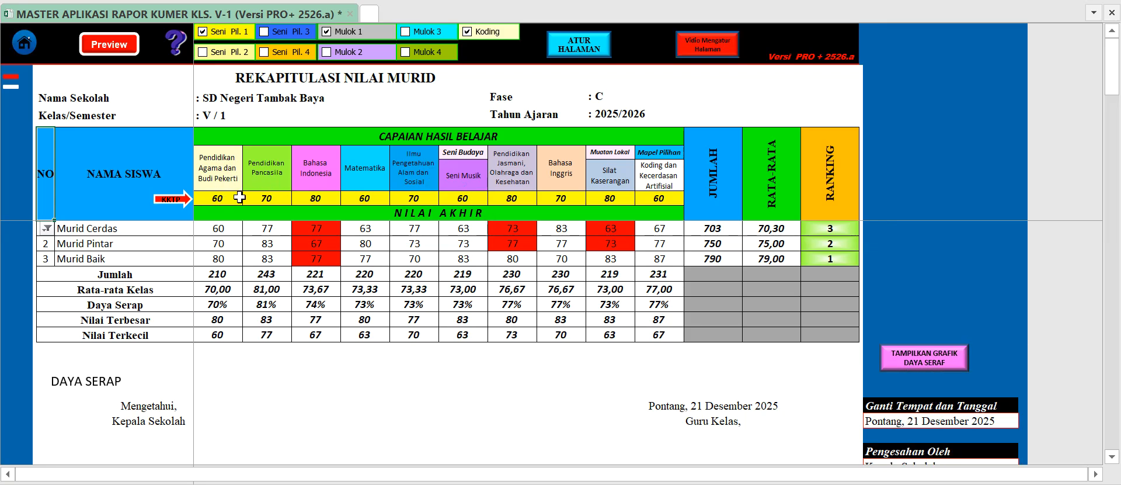
{"action": "left_click", "coordinate": [316, 197]}
{"action": "type", "text": "80"}
{"action": "left_click", "coordinate": [324, 228]}
{"action": "left_click_drag", "start_coordinate": [323, 234], "coordinate": [328, 259]}
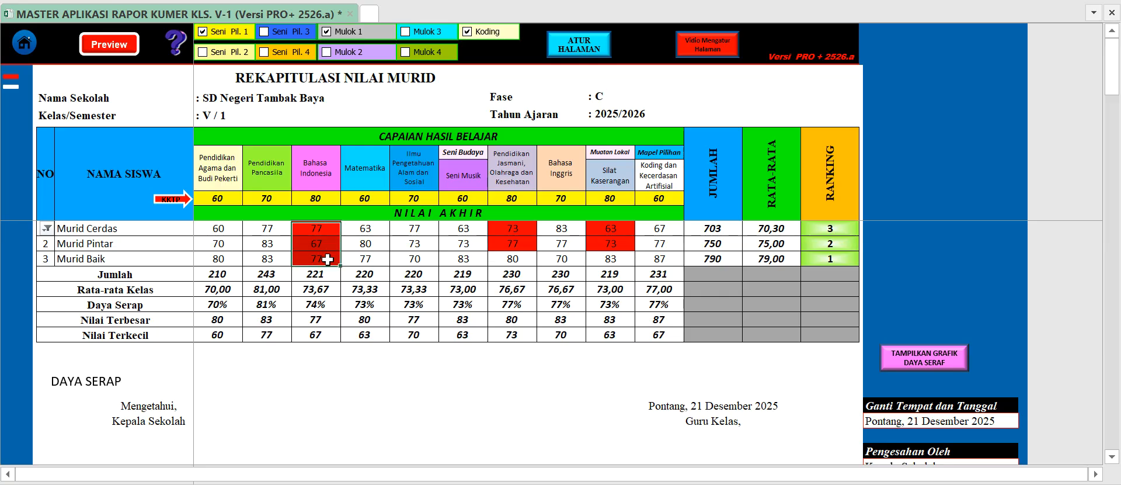
{"action": "left_click", "coordinate": [330, 198]}
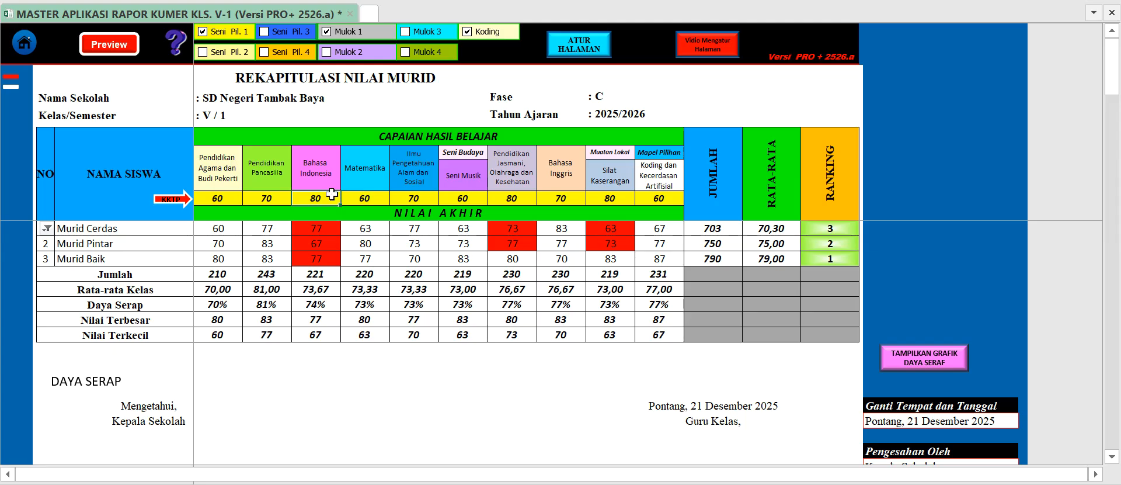
Check the KKTP values for Matematika, IPAS, Seni Musik and PJOK, and the first student's PJOK score.
{"action": "left_click", "coordinate": [374, 198]}
{"action": "left_click", "coordinate": [415, 199]}
{"action": "left_click", "coordinate": [469, 198]}
{"action": "left_click", "coordinate": [500, 201]}
{"action": "left_click", "coordinate": [502, 233]}
{"action": "left_click_drag", "start_coordinate": [502, 233], "coordinate": [506, 244]}
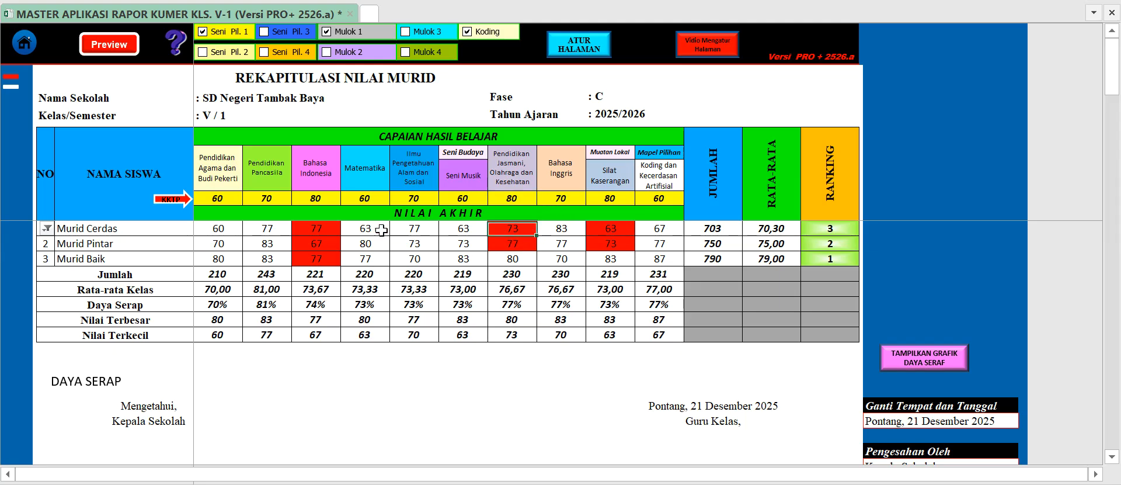
Examine the red-highlighted final scores in the Bahasa Indonesia, PJOK and Silat Kaserangan columns.
{"action": "left_click", "coordinate": [325, 227]}
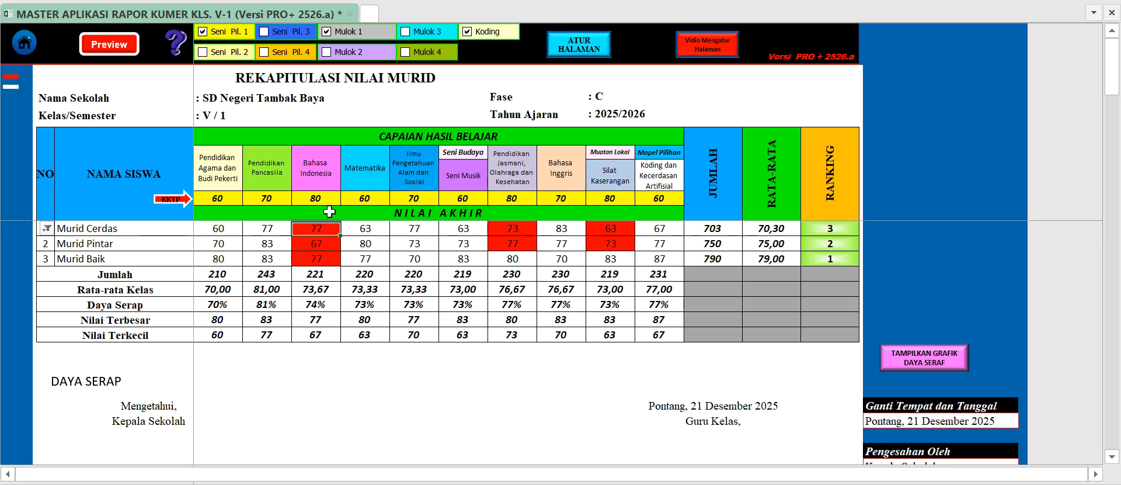
{"action": "left_click", "coordinate": [611, 228]}
{"action": "left_click", "coordinate": [514, 227]}
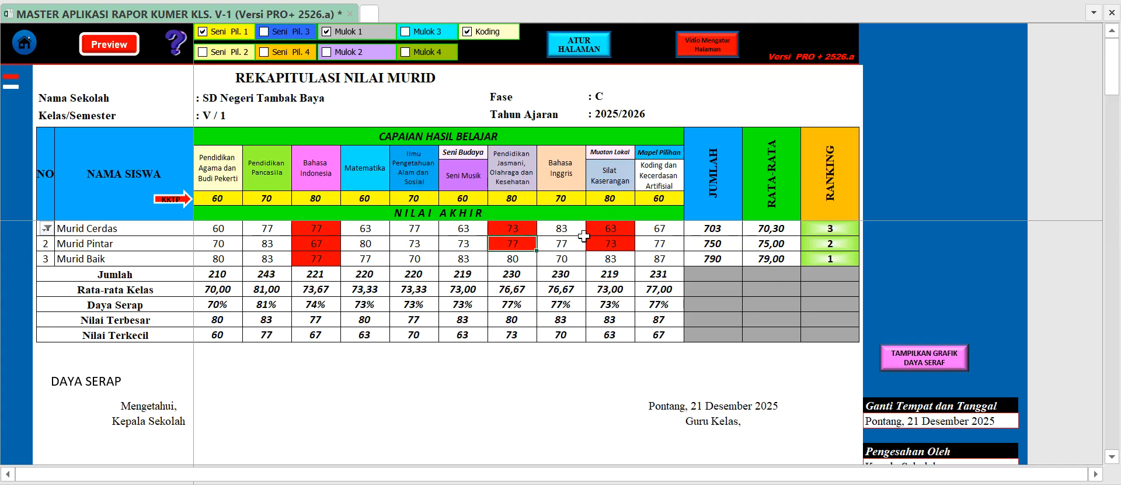
{"action": "left_click", "coordinate": [605, 243]}
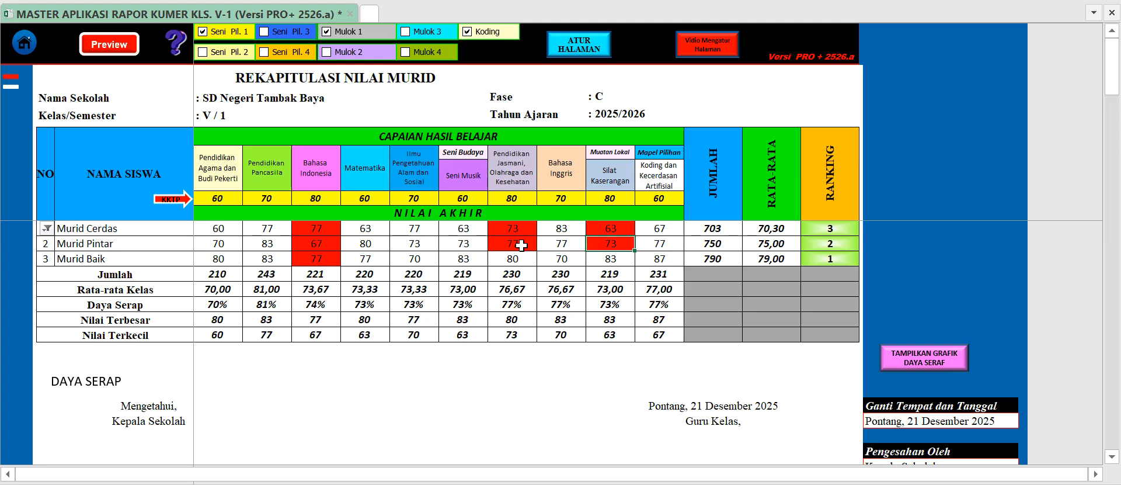
{"action": "left_click", "coordinate": [659, 185]}
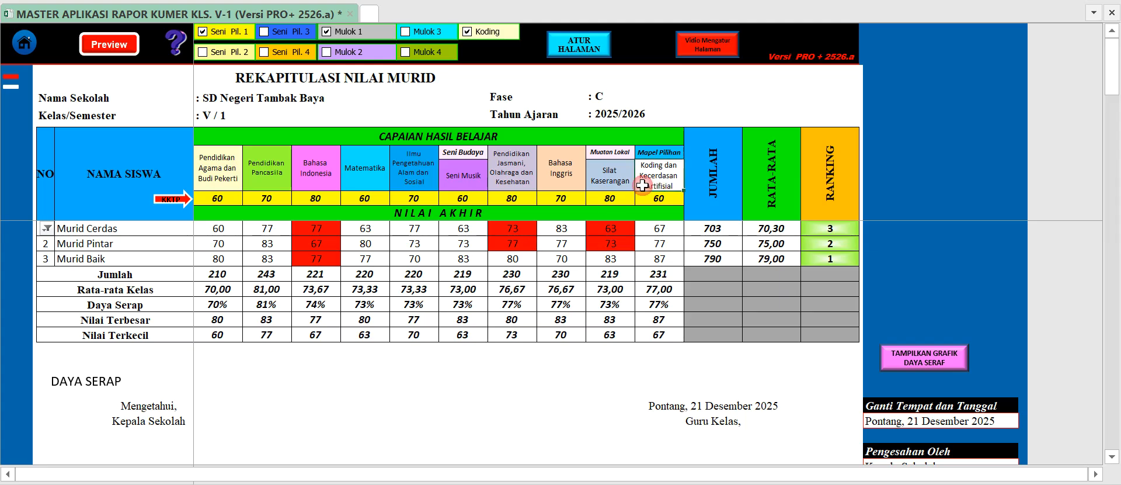
{"action": "left_click", "coordinate": [506, 246]}
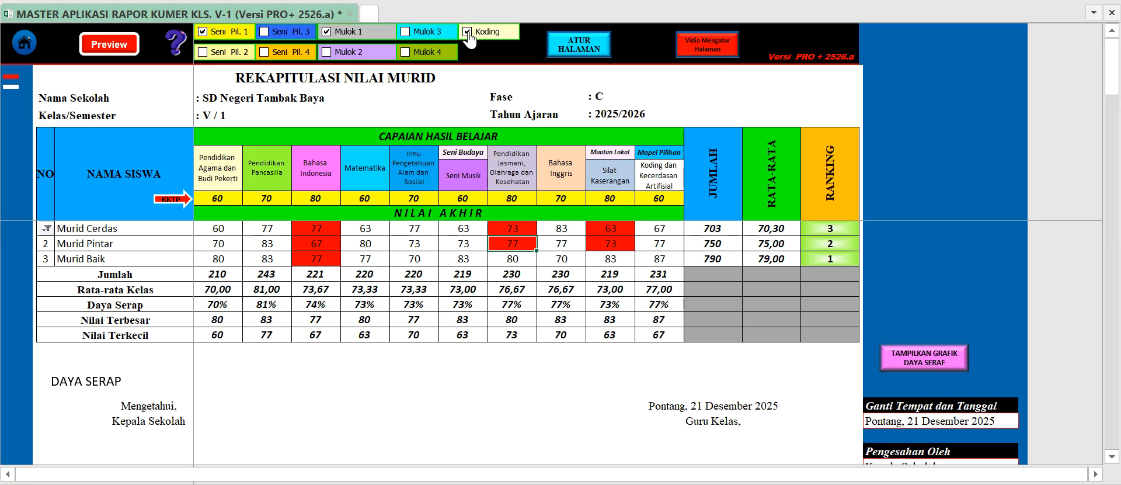
Hide the Koding dan Kecerdasan Artifisial column in the score recap and show it again.
{"action": "left_click", "coordinate": [658, 178]}
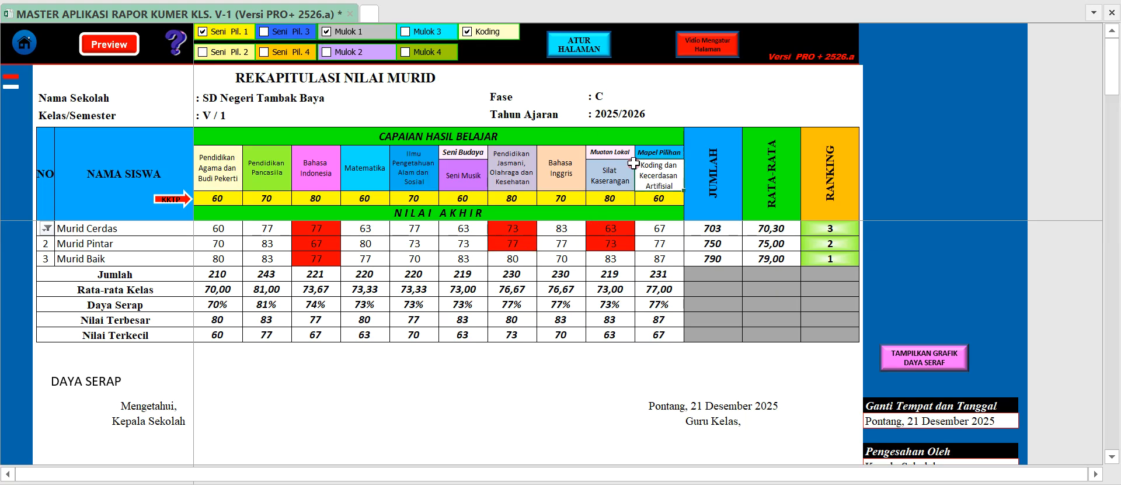
{"action": "left_click", "coordinate": [480, 36]}
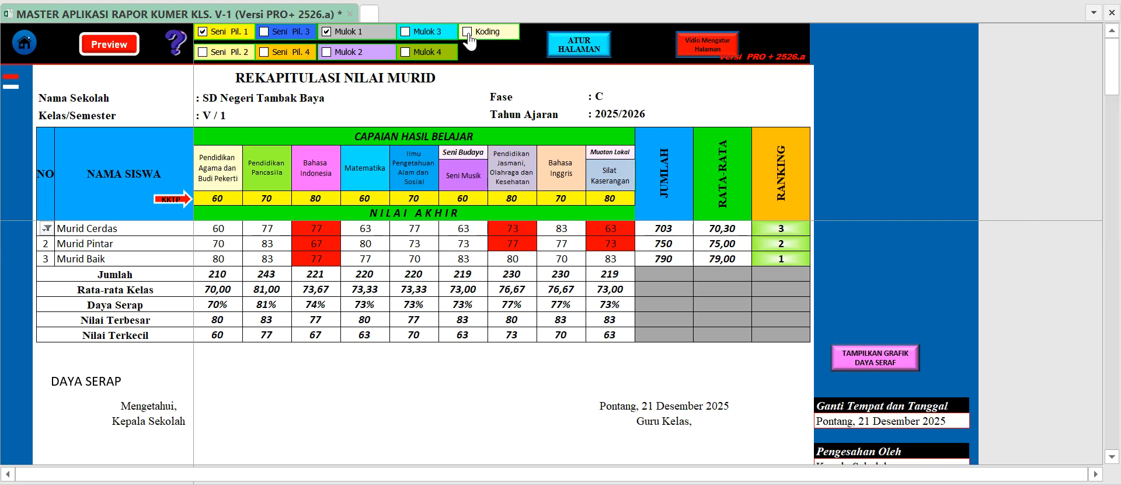
{"action": "left_click", "coordinate": [470, 35]}
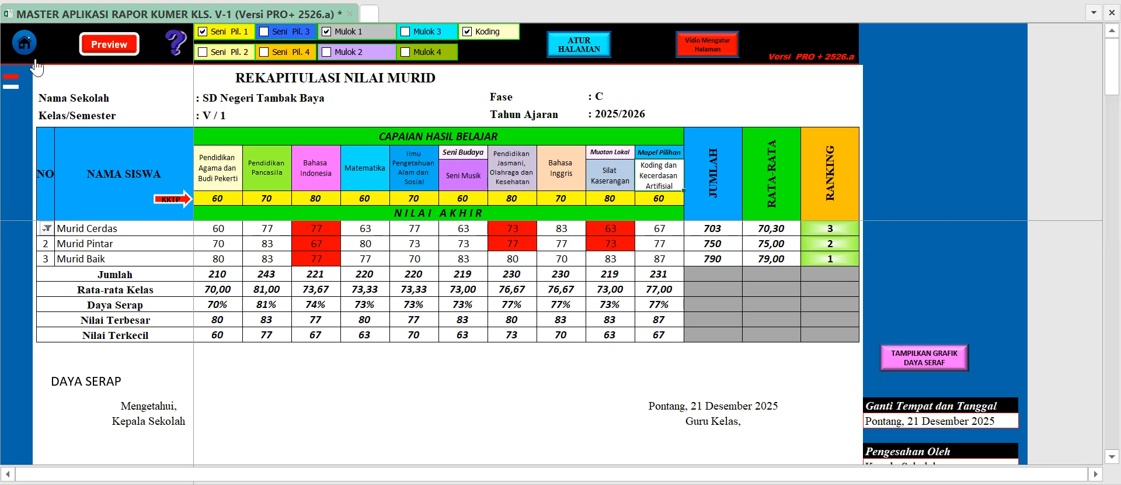
Open the print preview of the Rekapitulasi Nilai Murid page.
{"action": "left_click", "coordinate": [121, 53]}
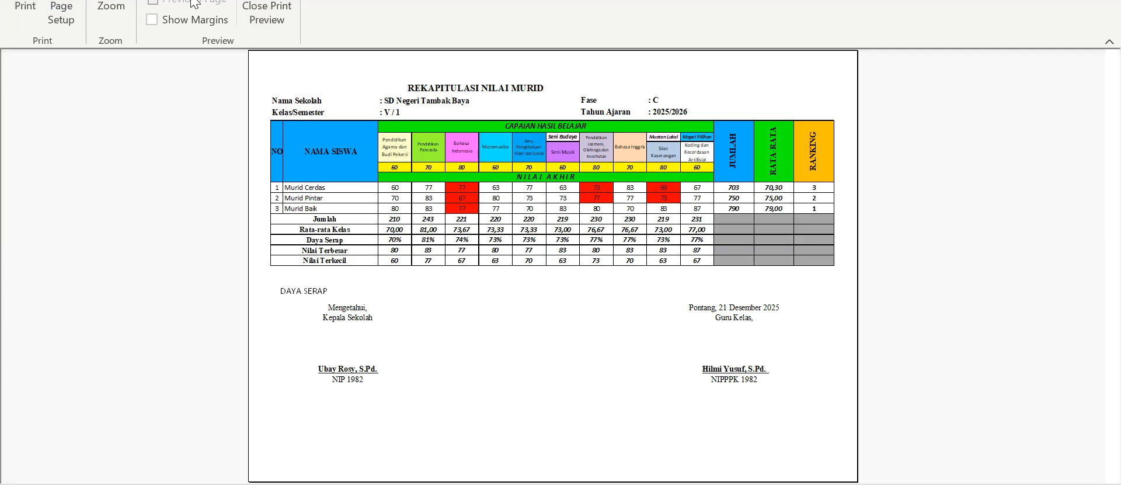
Close the recap's print preview and examine the award certificate on the Piagam page.
{"action": "left_click", "coordinate": [280, 19]}
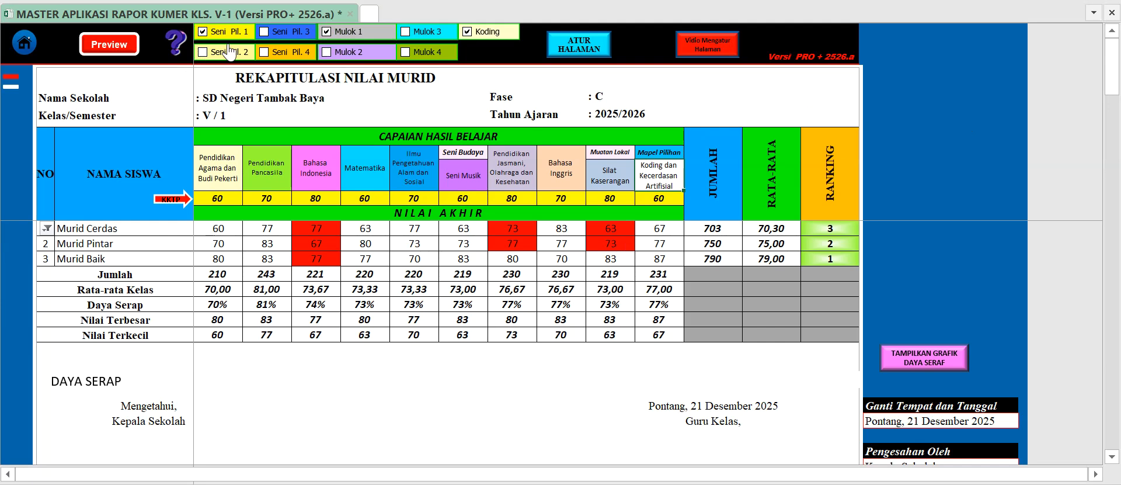
{"action": "left_click", "coordinate": [25, 46]}
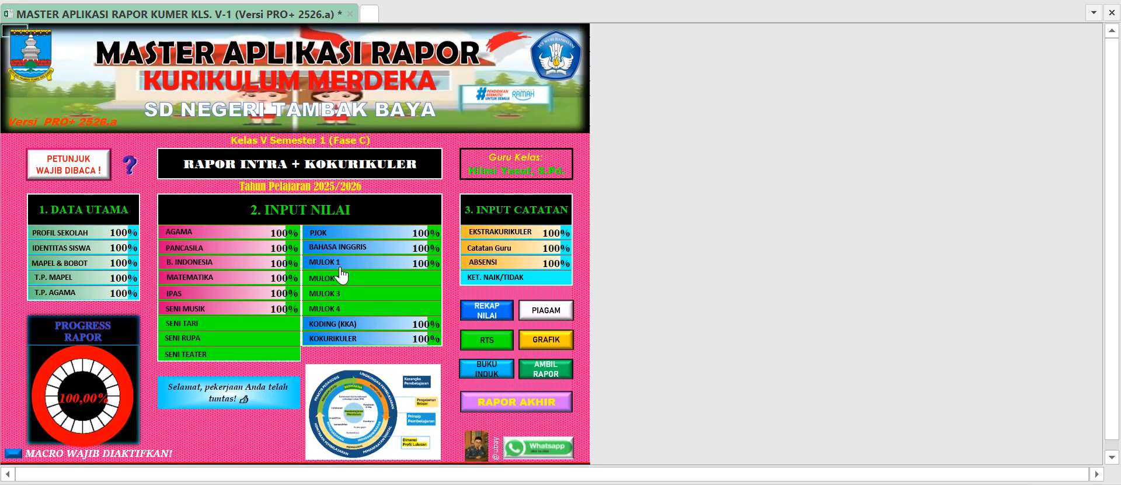
{"action": "left_click", "coordinate": [551, 313]}
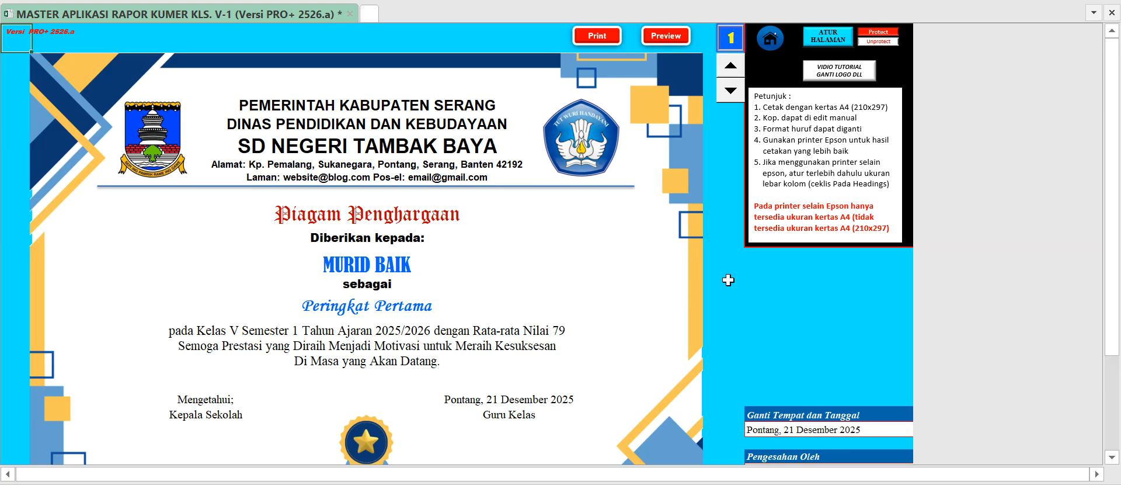
{"action": "scroll", "coordinate": [480, 201], "scroll_direction": "down", "scroll_amount": 3}
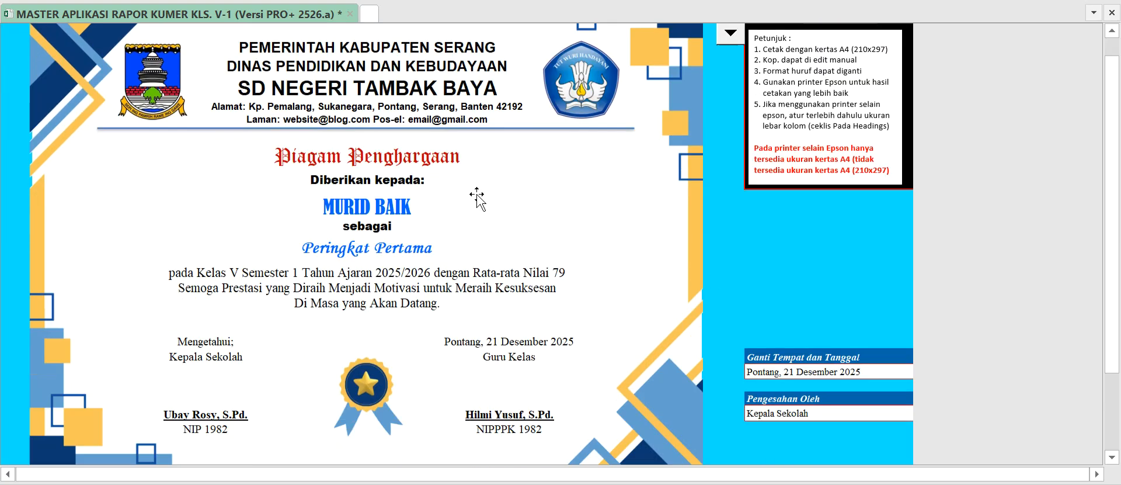
{"action": "scroll", "coordinate": [512, 346], "scroll_direction": "up", "scroll_amount": 3}
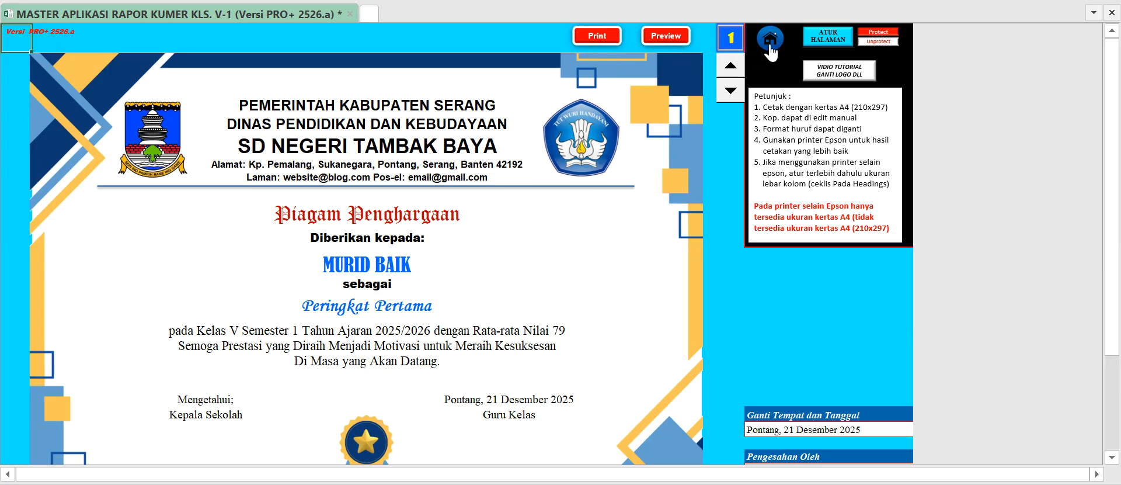
Switch the award certificate to number 2 and back to 1, and return to the home page.
{"action": "left_click", "coordinate": [731, 69]}
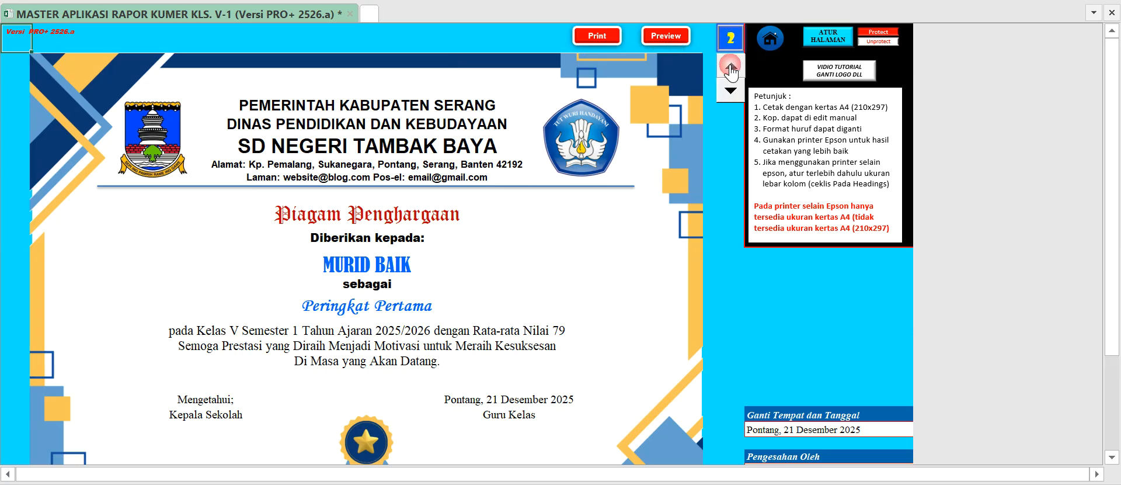
{"action": "left_click", "coordinate": [731, 90]}
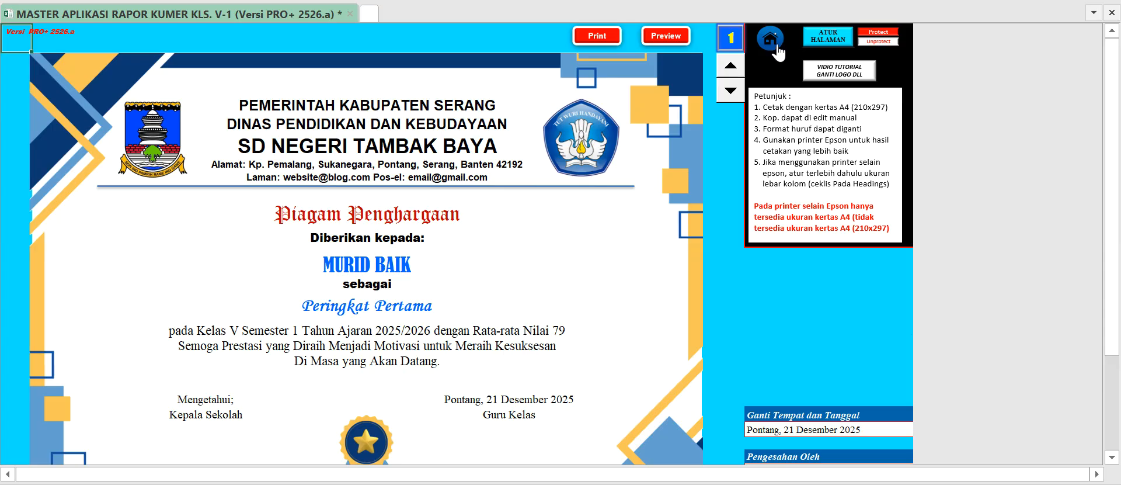
{"action": "left_click", "coordinate": [771, 45]}
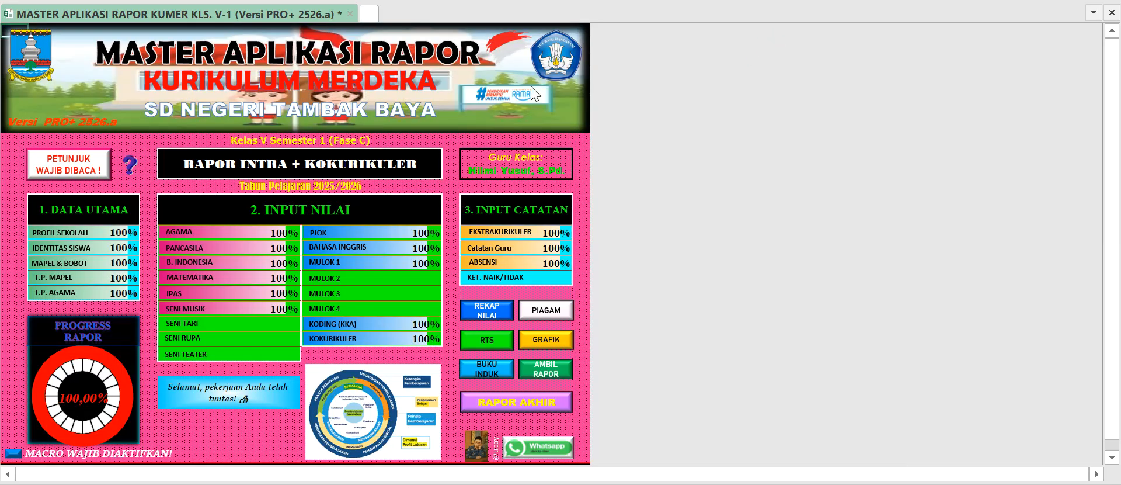
Look through the first student's Rapor Tengah Semester on the RTS page and return to the home page.
{"action": "left_click", "coordinate": [492, 347]}
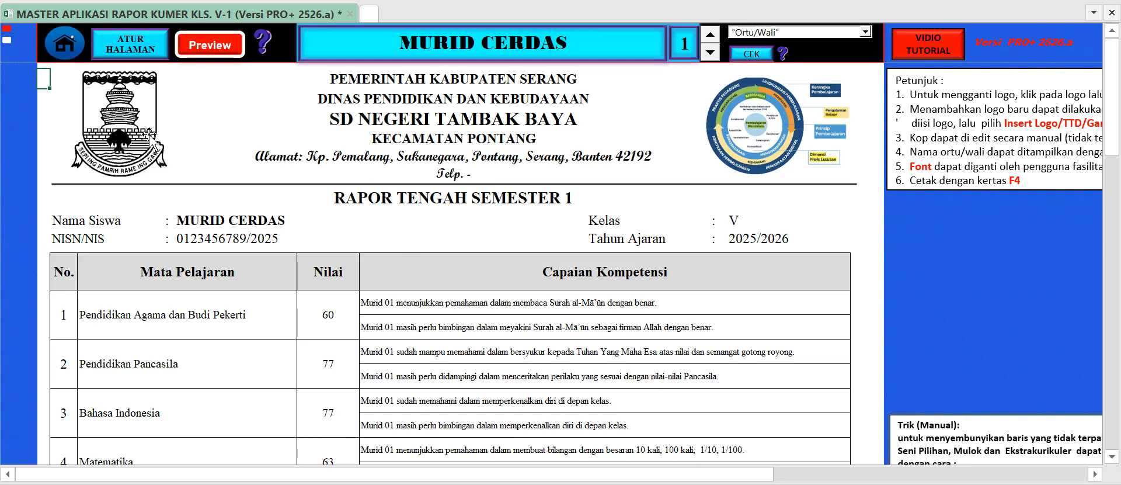
{"action": "scroll", "coordinate": [153, 140], "scroll_direction": "down", "scroll_amount": 3}
{"action": "scroll", "coordinate": [153, 140], "scroll_direction": "down", "scroll_amount": 5}
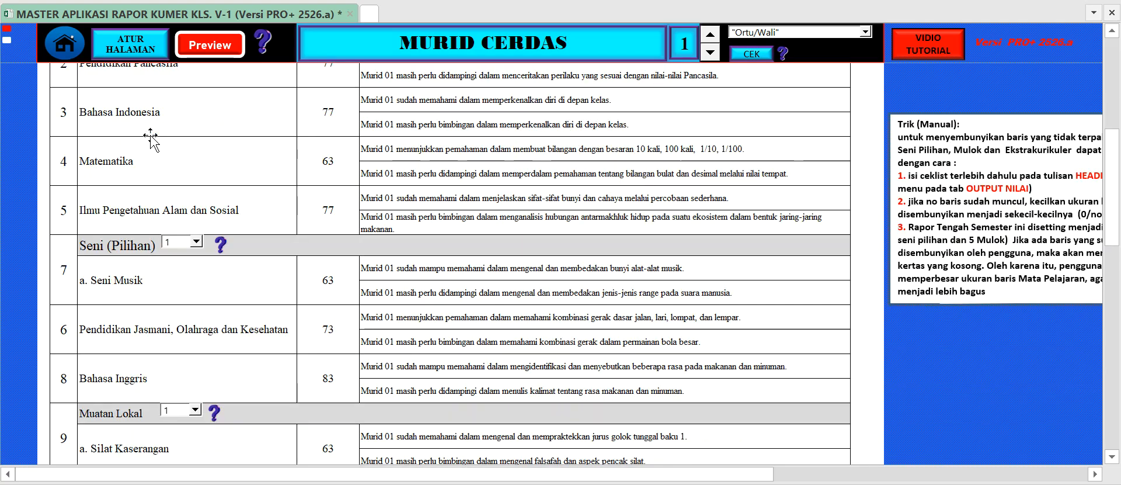
{"action": "scroll", "coordinate": [154, 137], "scroll_direction": "up", "scroll_amount": 6}
{"action": "scroll", "coordinate": [153, 138], "scroll_direction": "up", "scroll_amount": 3}
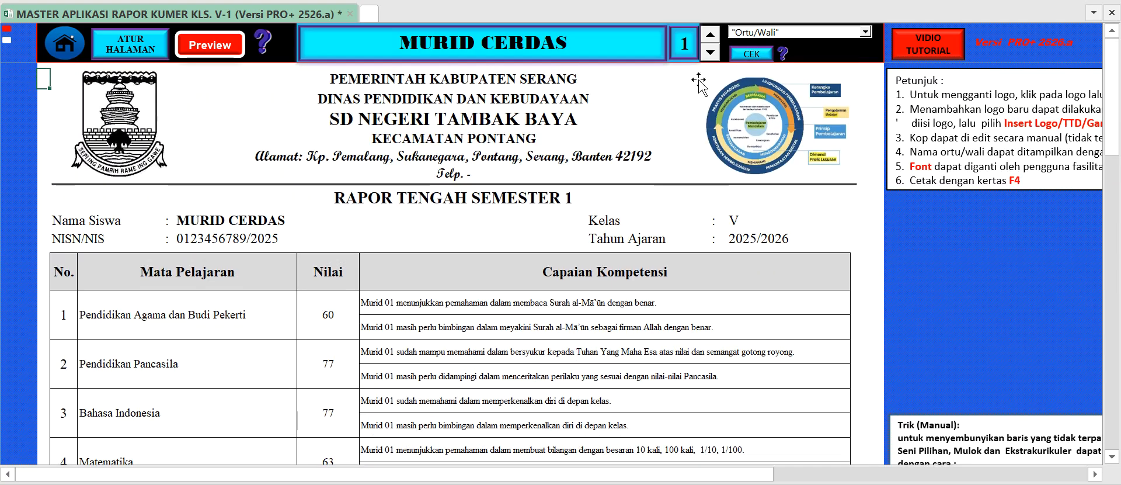
{"action": "left_click", "coordinate": [68, 50]}
View the Grafik page with the first student's achievement chart and the Buku Induk cover, returning home after each.
{"action": "left_click", "coordinate": [549, 343]}
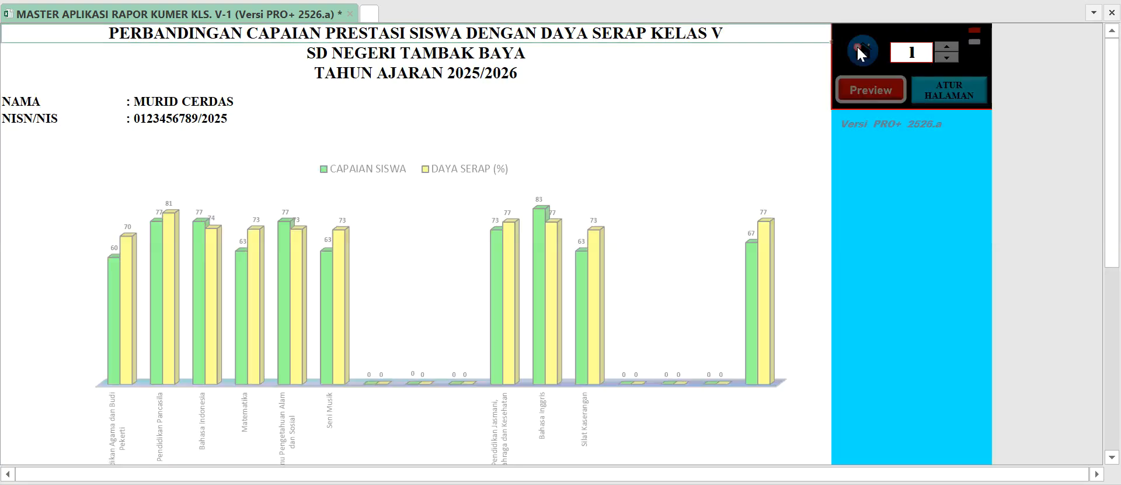
{"action": "left_click", "coordinate": [860, 51]}
{"action": "left_click", "coordinate": [494, 372]}
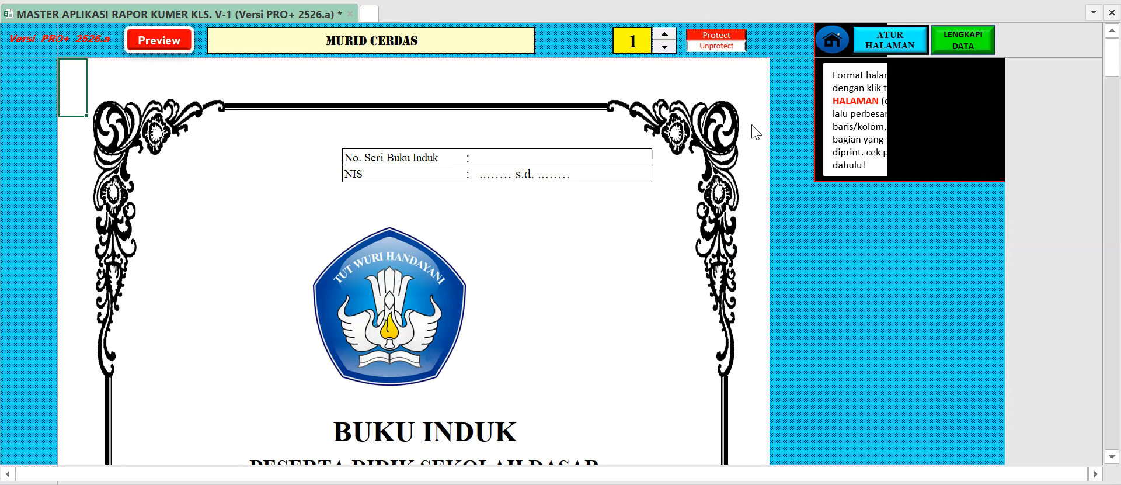
{"action": "left_click", "coordinate": [845, 51]}
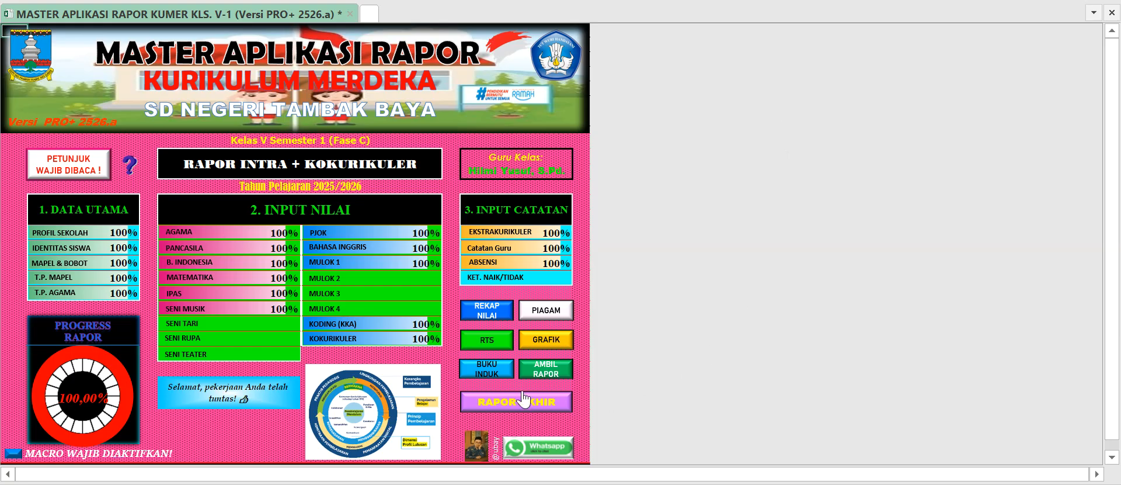
Check the Daftar Penyerahan Rapor title cell on the Ambil Rapor page in edit mode, leave it unedited, and return home.
{"action": "left_click", "coordinate": [551, 369]}
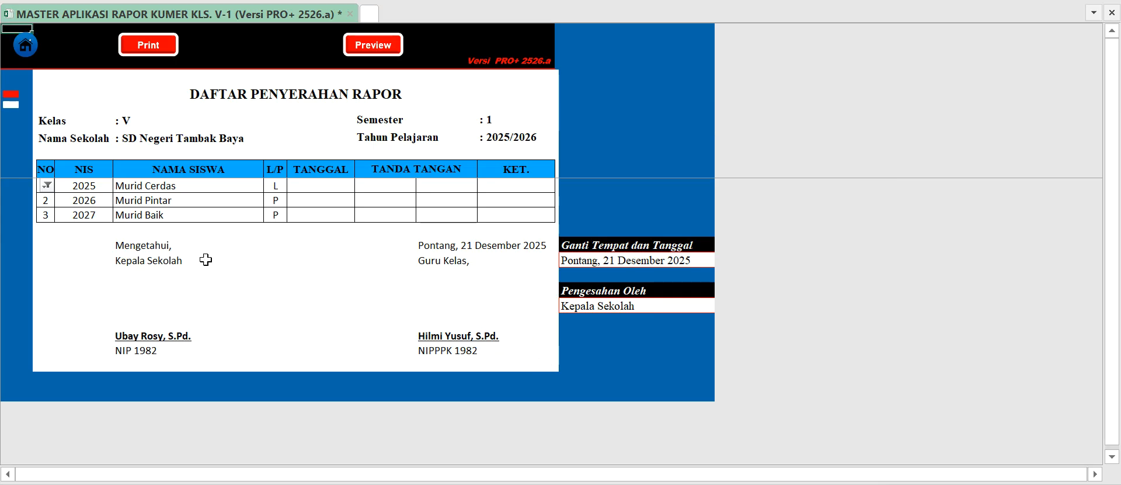
{"action": "left_click", "coordinate": [274, 95]}
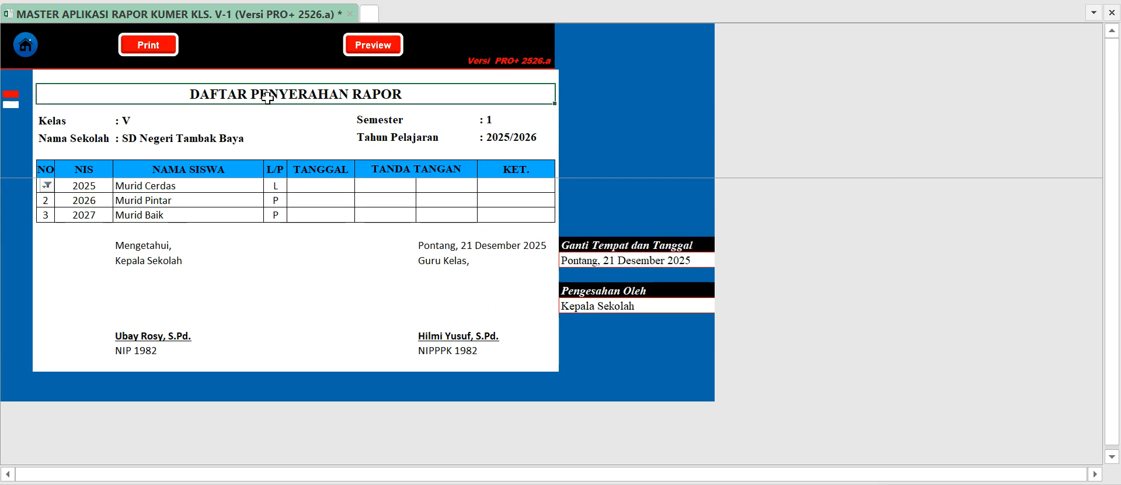
{"action": "double_click", "coordinate": [251, 94]}
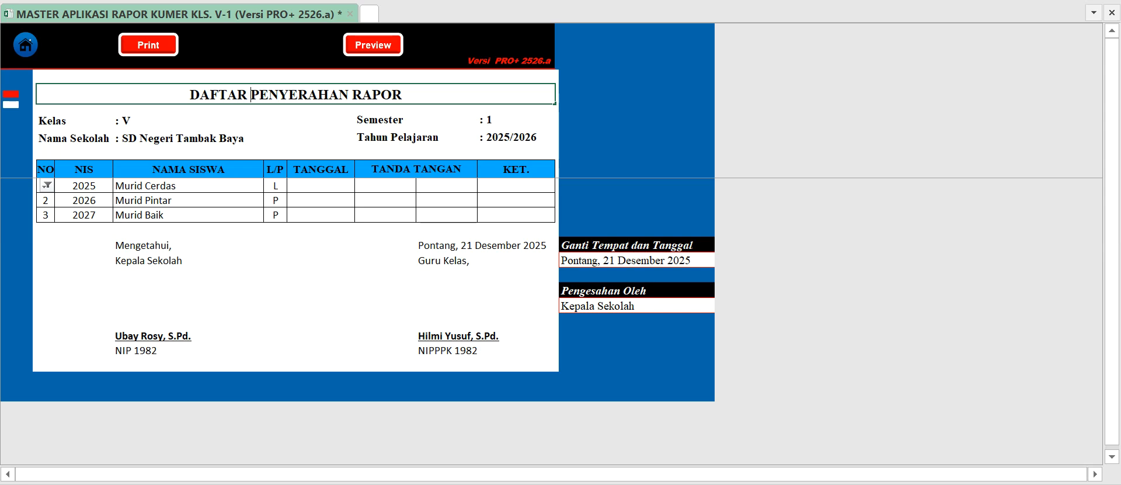
{"action": "left_click", "coordinate": [288, 131]}
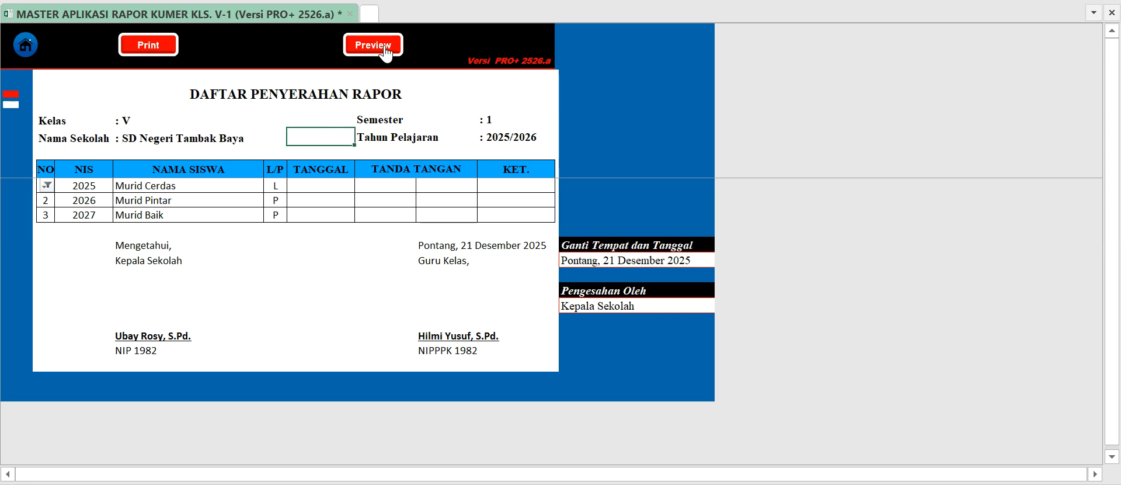
{"action": "left_click", "coordinate": [37, 57]}
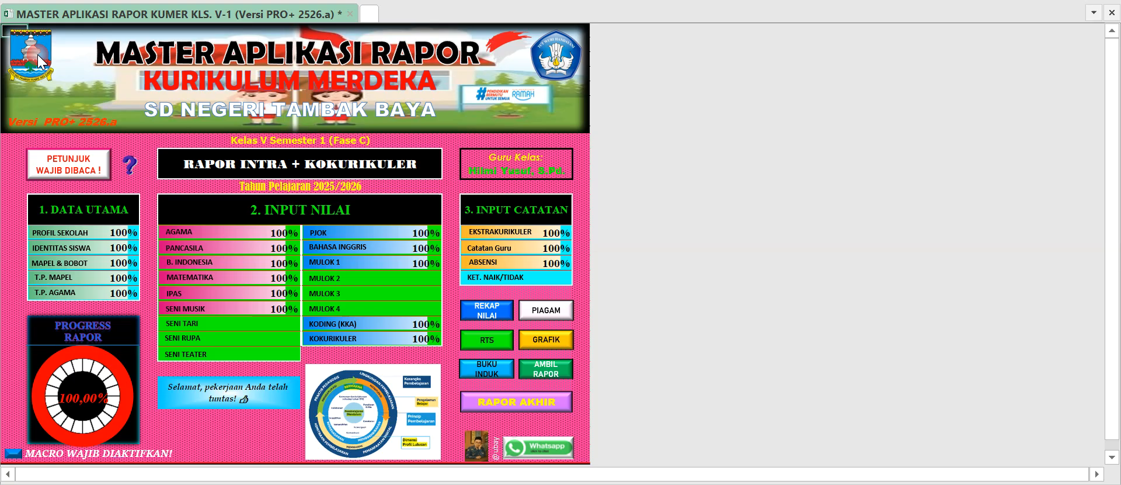
Open the print preview of the Rapor Akhir page and page through to the Kokurikuler and Catatan Guru Kelas sections.
{"action": "left_click", "coordinate": [521, 411]}
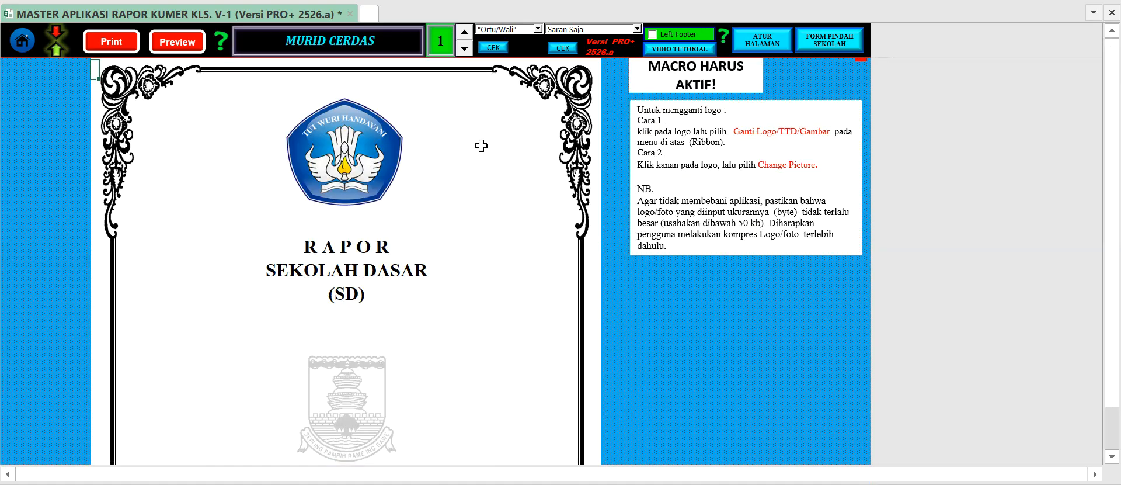
{"action": "left_click", "coordinate": [172, 45]}
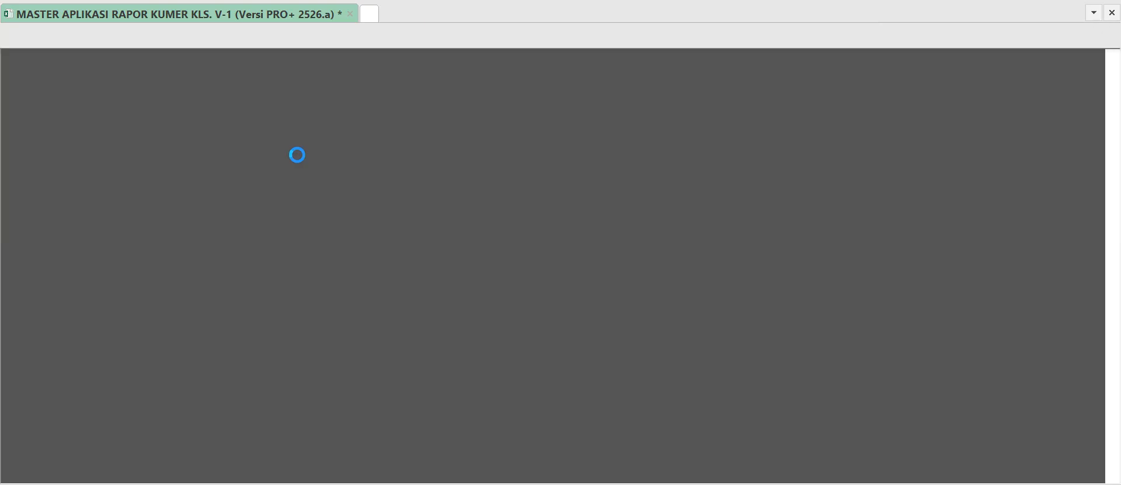
{"action": "scroll", "coordinate": [554, 266], "scroll_direction": "down", "scroll_amount": 1}
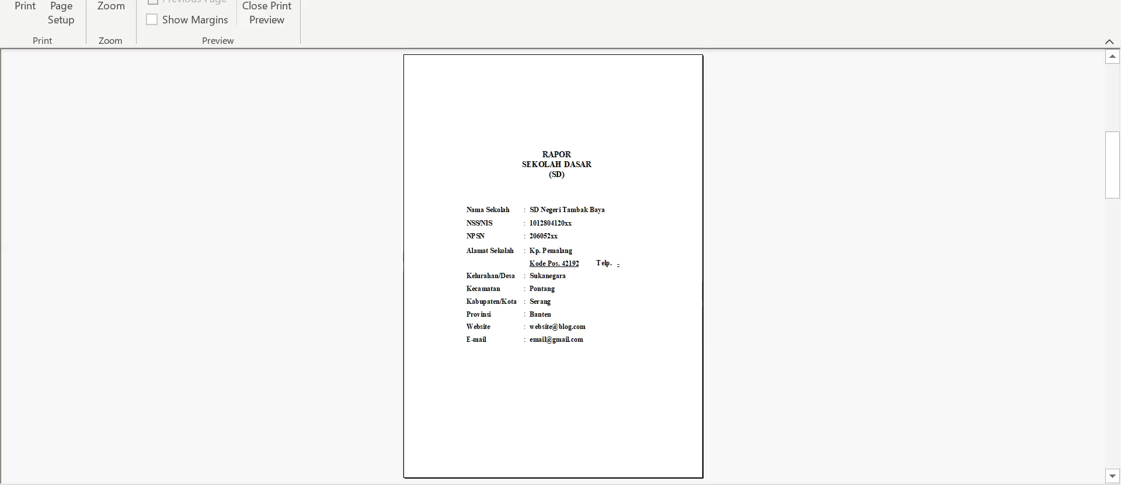
{"action": "scroll", "coordinate": [554, 267], "scroll_direction": "down", "scroll_amount": 1}
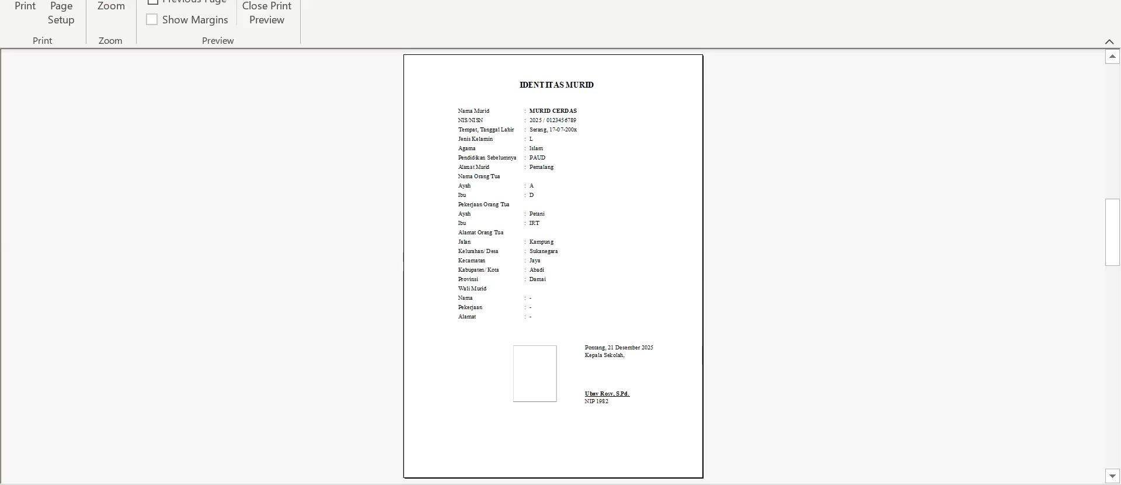
{"action": "scroll", "coordinate": [553, 266], "scroll_direction": "down", "scroll_amount": 1}
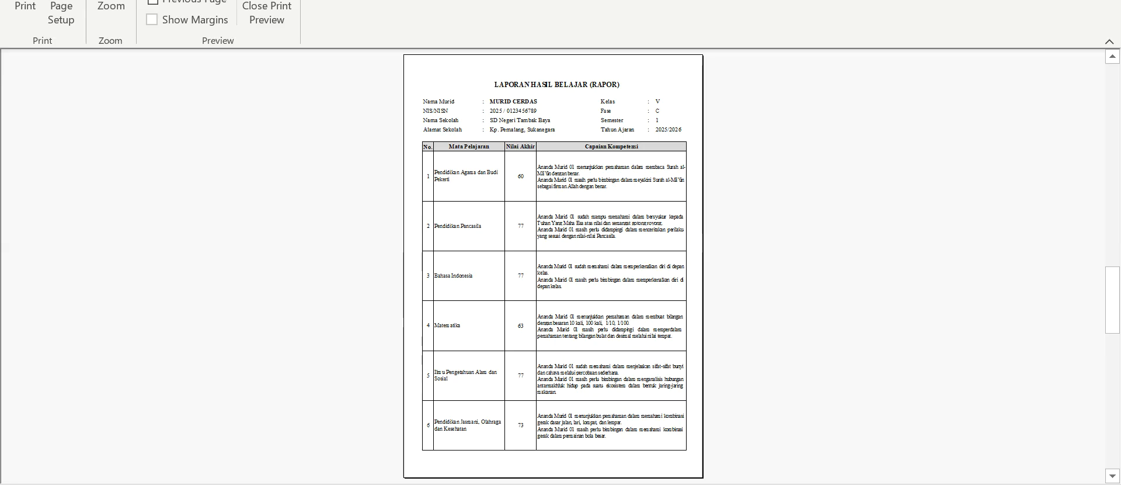
{"action": "scroll", "coordinate": [553, 267], "scroll_direction": "down", "scroll_amount": 1}
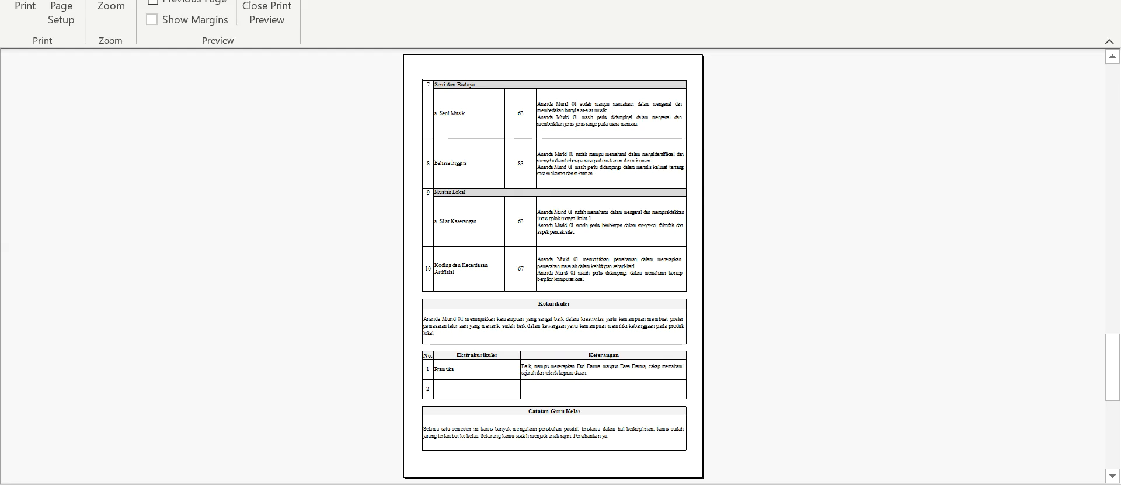
Examine the enlarged preview page from the Kokurikuler description up to the Seni Musik score, and restore the full-page view.
{"action": "left_click", "coordinate": [554, 308]}
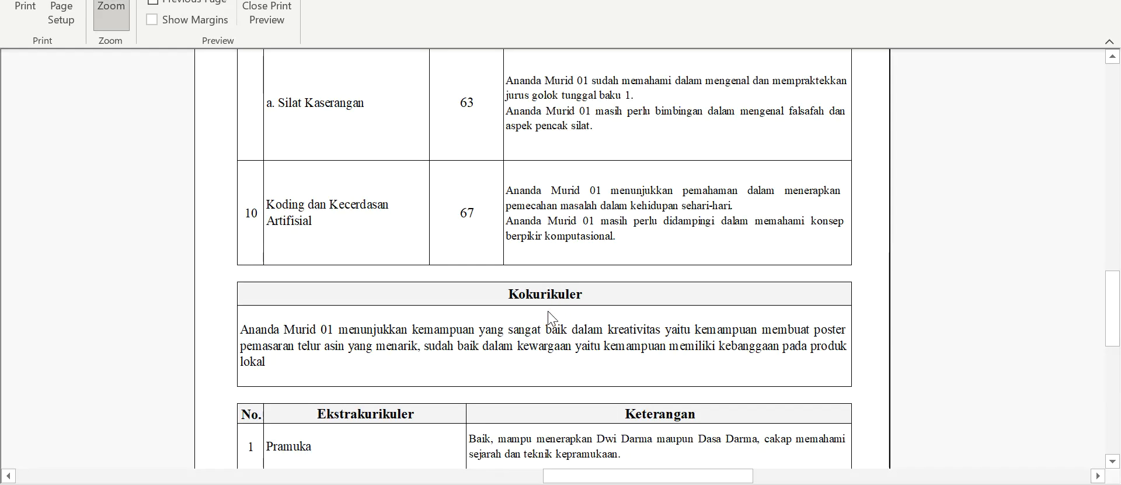
{"action": "left_click", "coordinate": [549, 319]}
{"action": "left_click", "coordinate": [472, 274]}
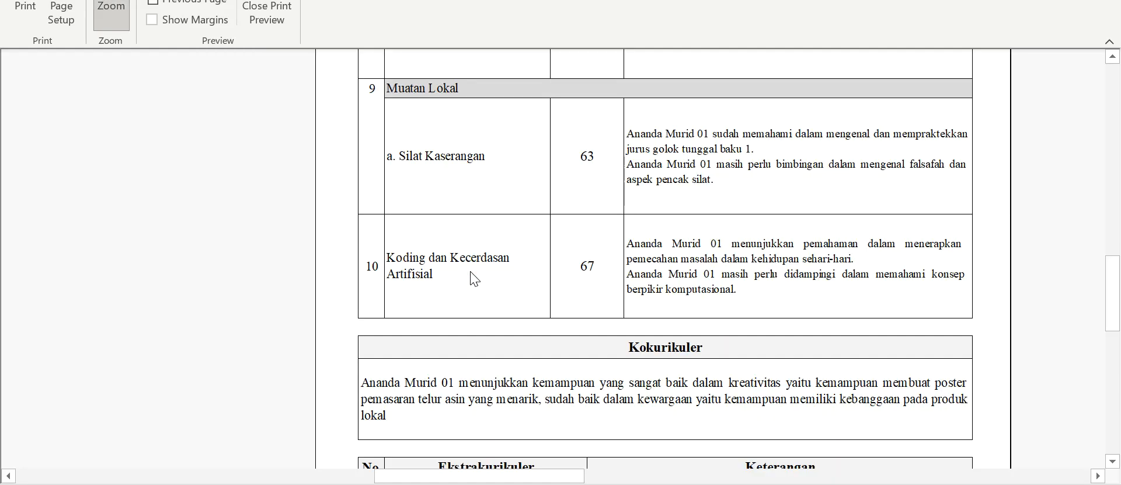
{"action": "left_click", "coordinate": [587, 274]}
{"action": "left_click", "coordinate": [474, 222]}
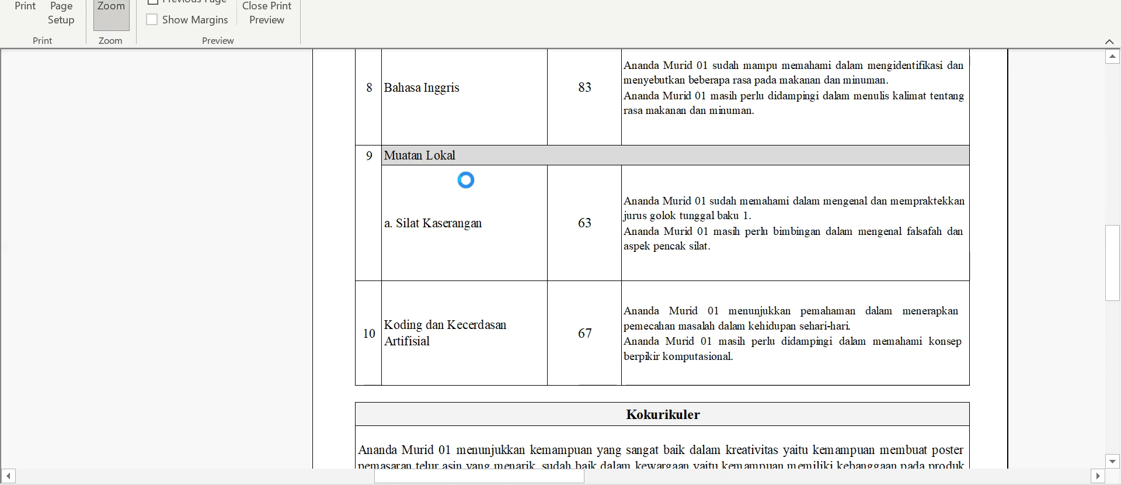
{"action": "left_click", "coordinate": [466, 180]}
{"action": "left_click", "coordinate": [468, 146]}
{"action": "left_click", "coordinate": [466, 118]}
{"action": "left_click", "coordinate": [461, 112]}
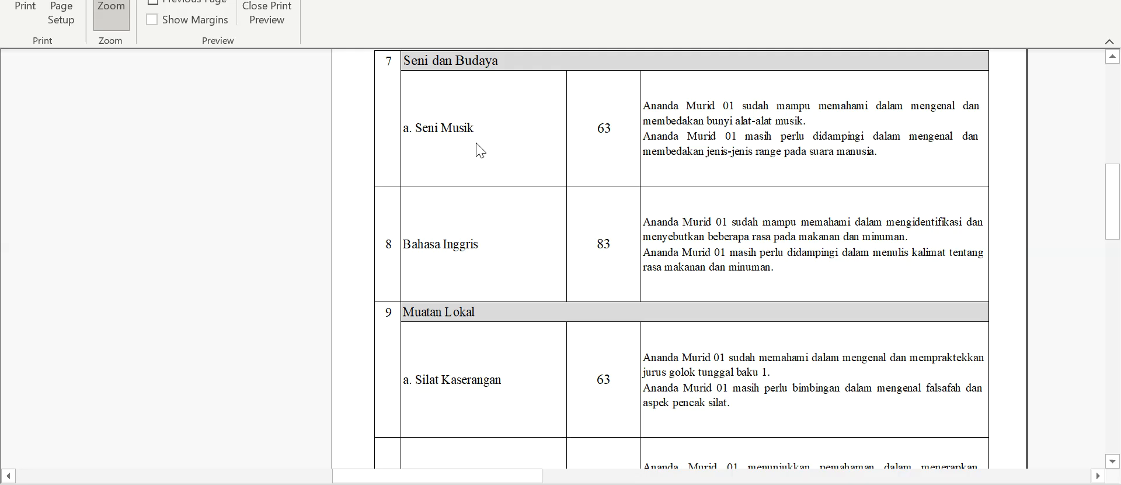
{"action": "left_click", "coordinate": [499, 150]}
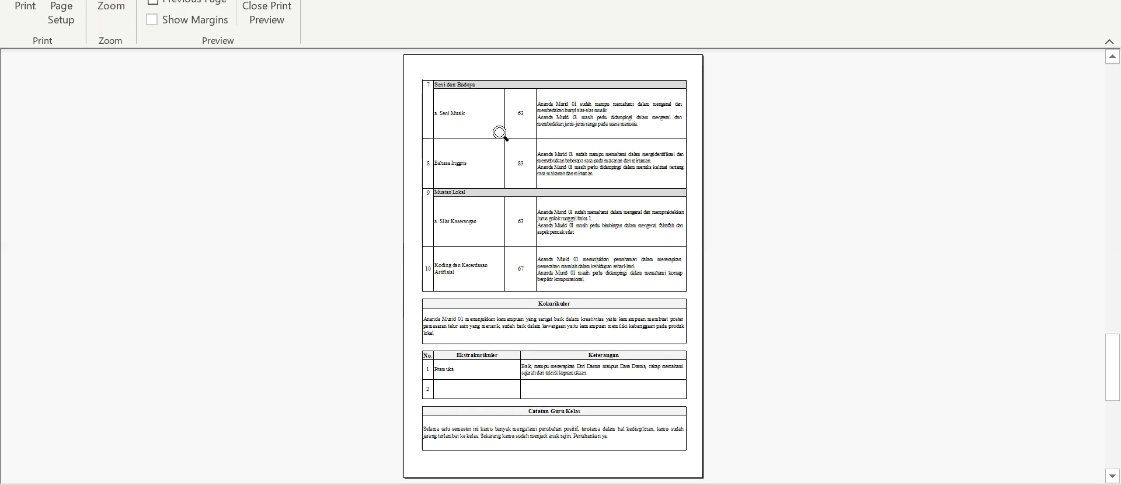
{"action": "left_click", "coordinate": [529, 125]}
{"action": "left_click", "coordinate": [501, 120]}
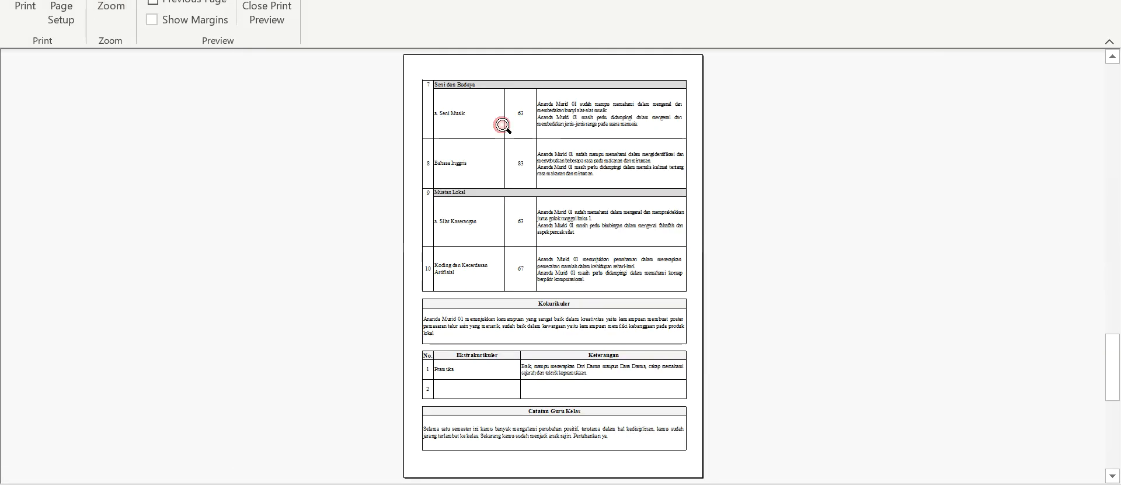
{"action": "left_click", "coordinate": [550, 122]}
{"action": "left_click", "coordinate": [552, 123]}
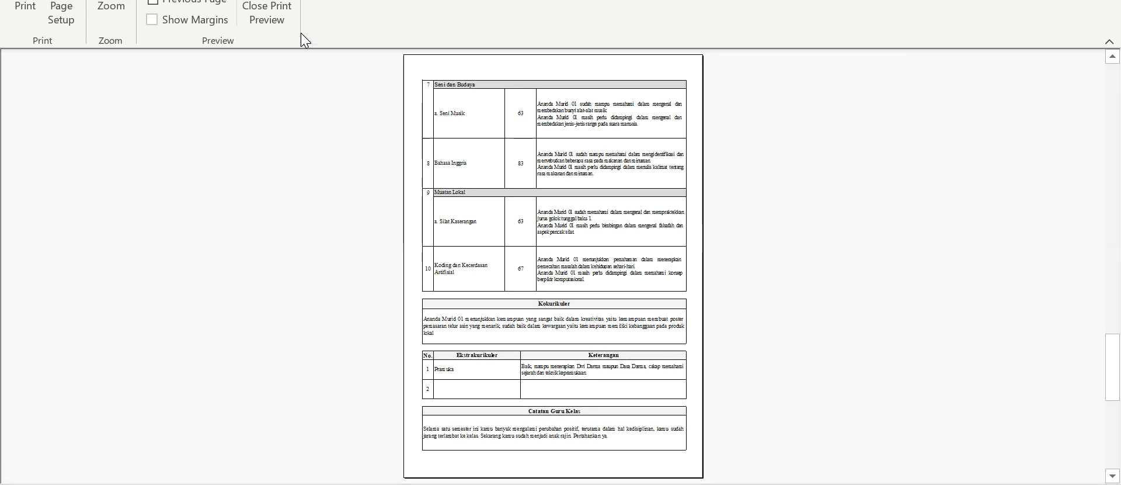
Close the final report's print preview and look through its cover and school identity page in the sheet.
{"action": "left_click", "coordinate": [271, 10]}
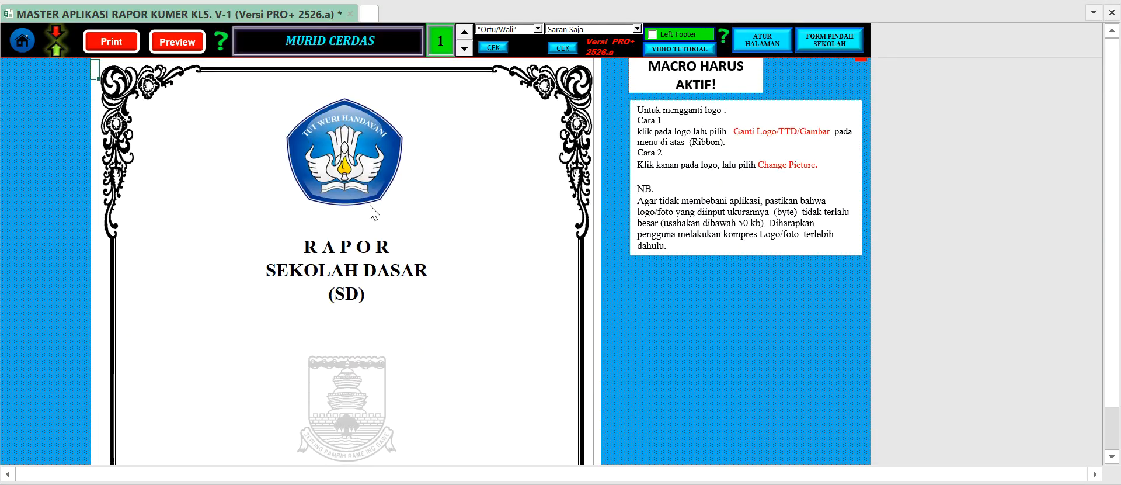
{"action": "scroll", "coordinate": [447, 251], "scroll_direction": "down", "scroll_amount": 1}
{"action": "scroll", "coordinate": [447, 251], "scroll_direction": "down", "scroll_amount": 10}
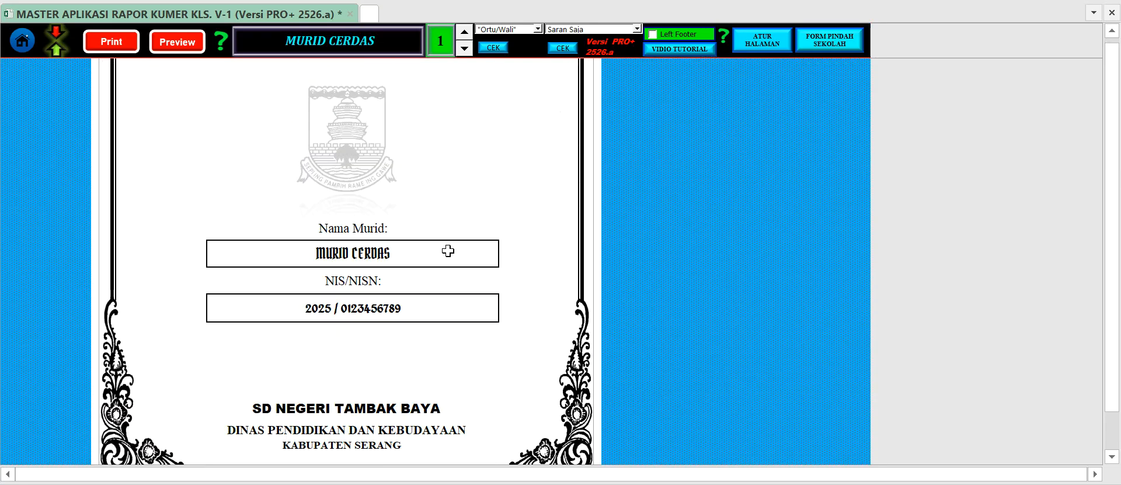
{"action": "scroll", "coordinate": [514, 222], "scroll_direction": "down", "scroll_amount": 5}
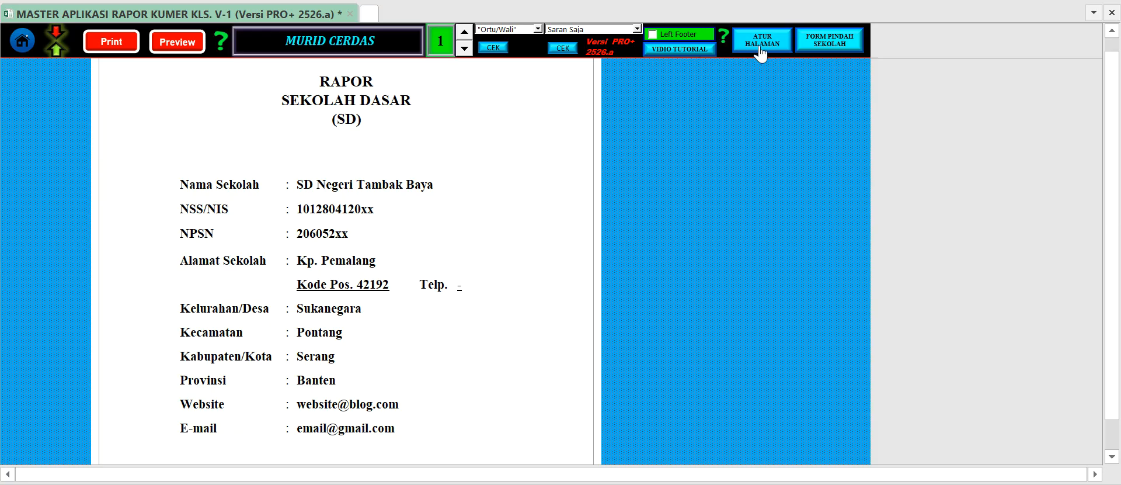
Look through the final report sheet from the school identity page down to the Koding dan Kecerdasan Artifisial row, checking the subject entries.
{"action": "scroll", "coordinate": [445, 157], "scroll_direction": "down", "scroll_amount": 1}
{"action": "scroll", "coordinate": [445, 157], "scroll_direction": "down", "scroll_amount": 3}
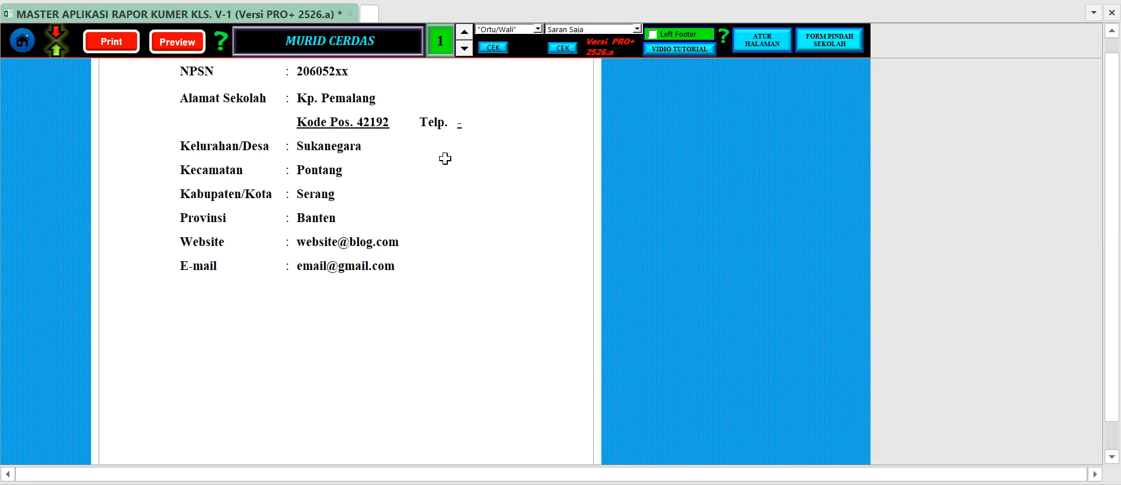
{"action": "scroll", "coordinate": [517, 269], "scroll_direction": "down", "scroll_amount": 8}
{"action": "scroll", "coordinate": [482, 279], "scroll_direction": "down", "scroll_amount": 12}
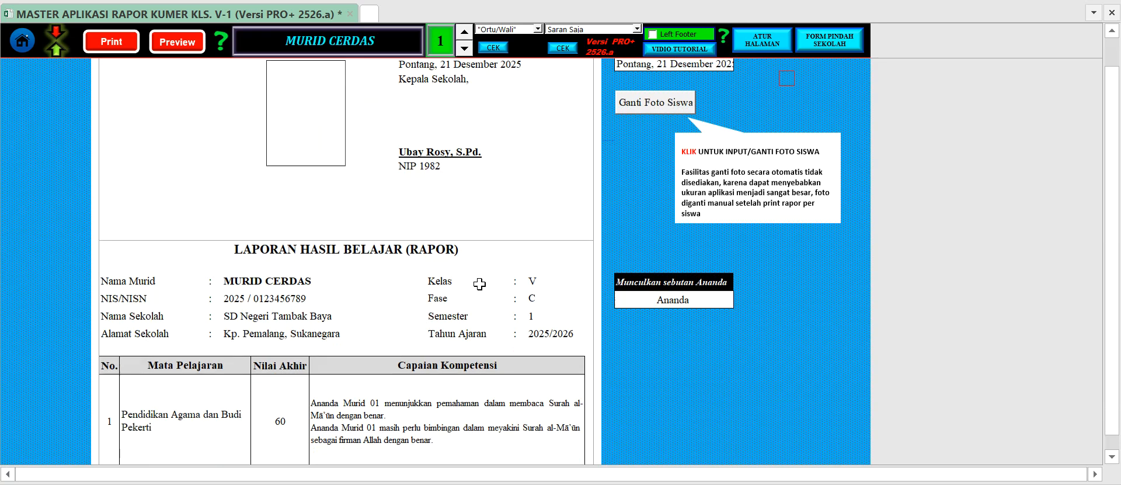
{"action": "scroll", "coordinate": [479, 283], "scroll_direction": "down", "scroll_amount": 9}
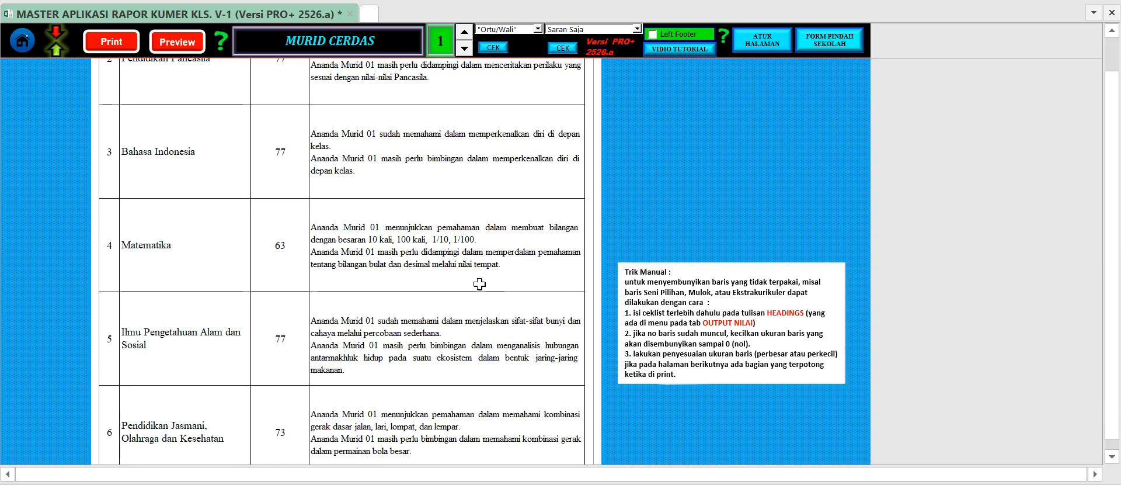
{"action": "scroll", "coordinate": [173, 254], "scroll_direction": "down", "scroll_amount": 3}
{"action": "left_click", "coordinate": [160, 273]}
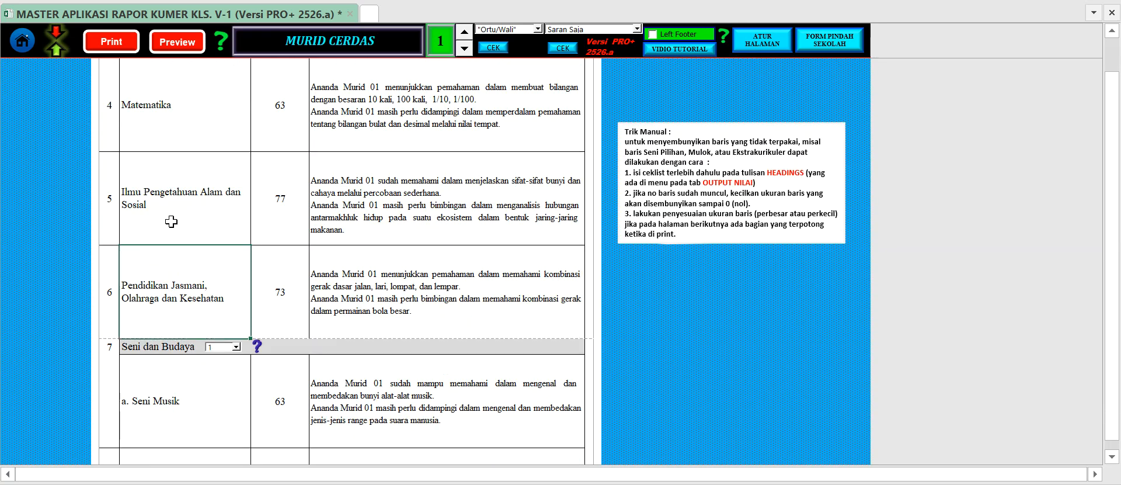
{"action": "left_click", "coordinate": [169, 210]}
{"action": "left_click", "coordinate": [158, 282]}
{"action": "scroll", "coordinate": [169, 293], "scroll_direction": "down", "scroll_amount": 1}
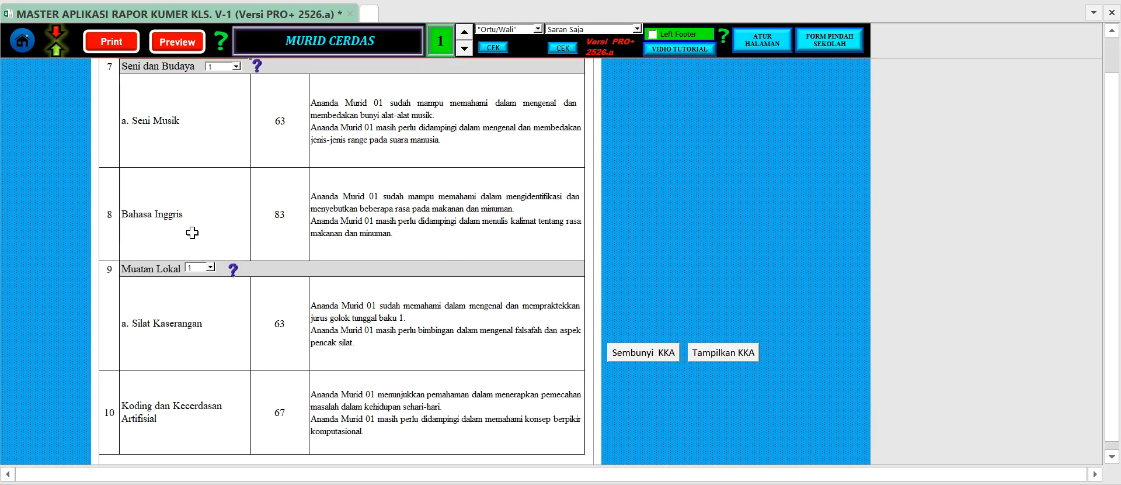
{"action": "scroll", "coordinate": [192, 233], "scroll_direction": "up", "scroll_amount": 1}
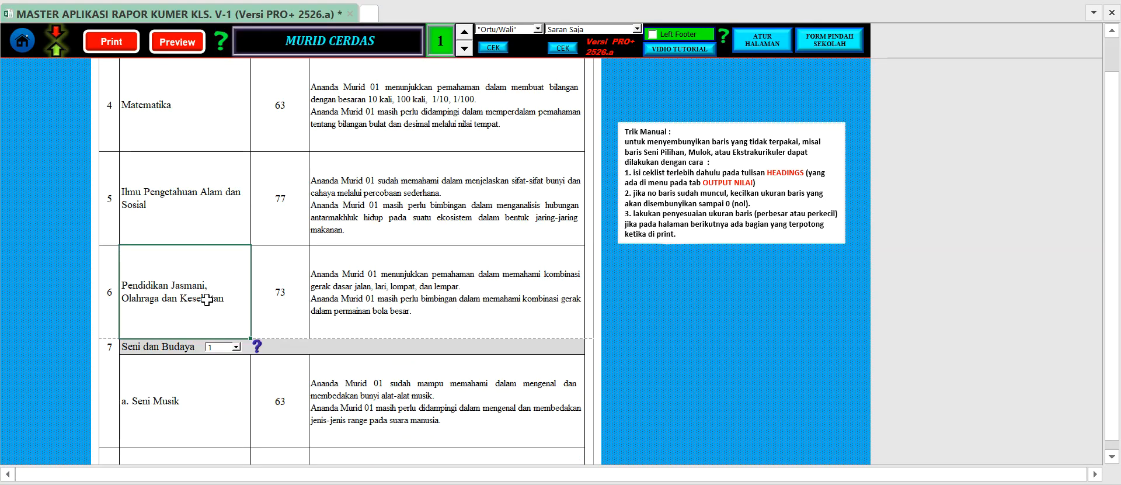
{"action": "left_click", "coordinate": [283, 299]}
{"action": "left_click", "coordinate": [186, 364]}
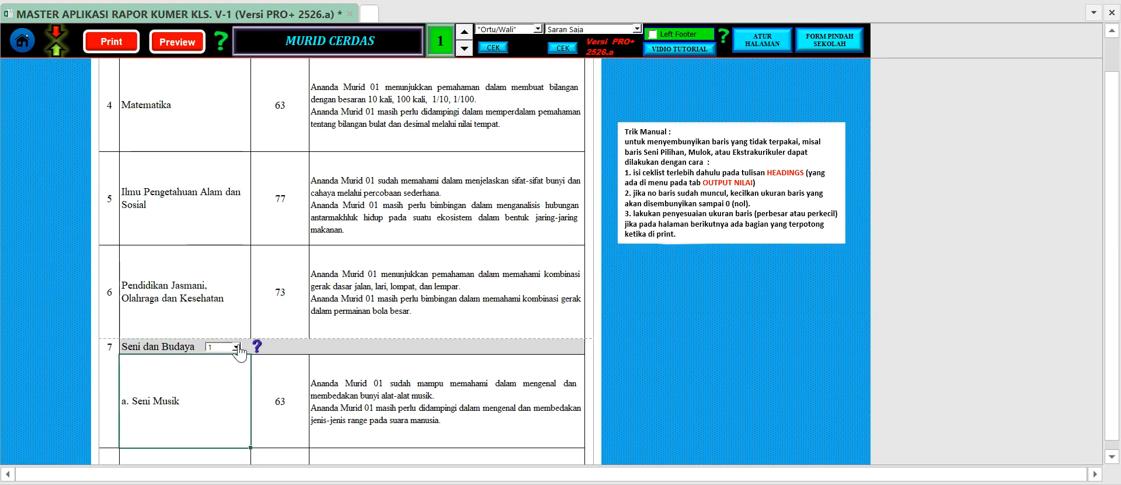
Try showing 2 art subjects under Seni dan Budaya, and set the number back to 1.
{"action": "left_click", "coordinate": [236, 346]}
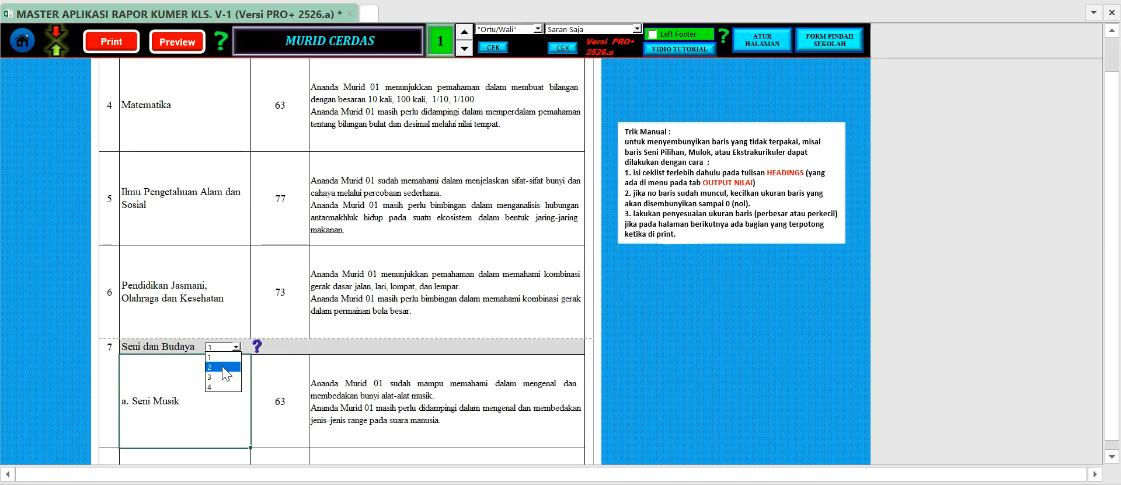
{"action": "left_click", "coordinate": [232, 357]}
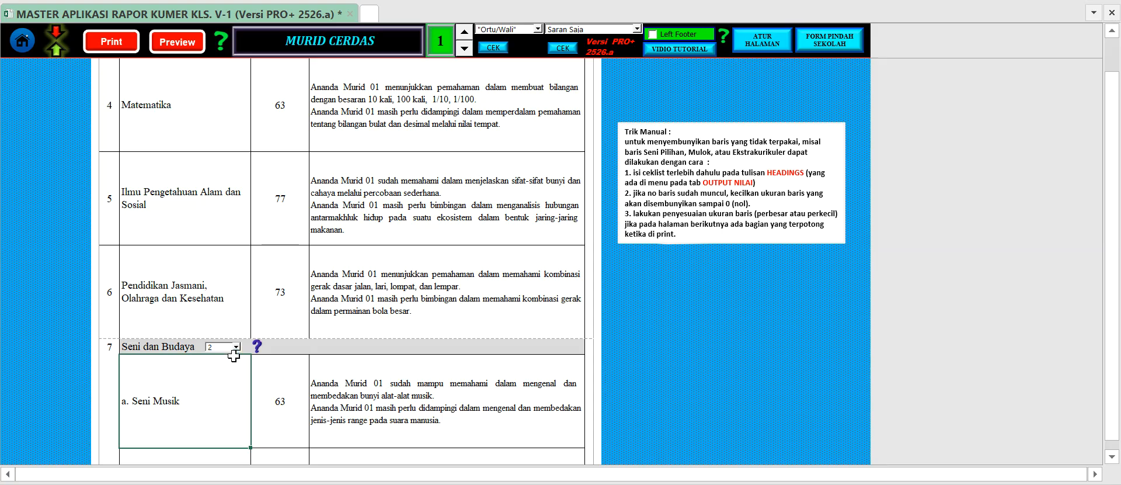
{"action": "scroll", "coordinate": [233, 356], "scroll_direction": "down", "scroll_amount": 2}
{"action": "scroll", "coordinate": [225, 214], "scroll_direction": "up", "scroll_amount": 1}
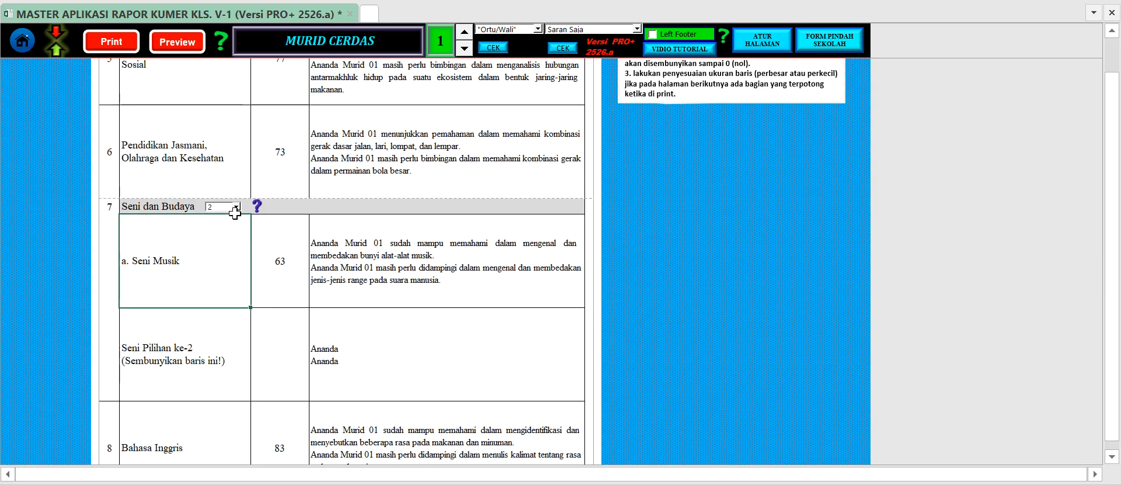
{"action": "left_click", "coordinate": [237, 207]}
{"action": "left_click", "coordinate": [224, 220]}
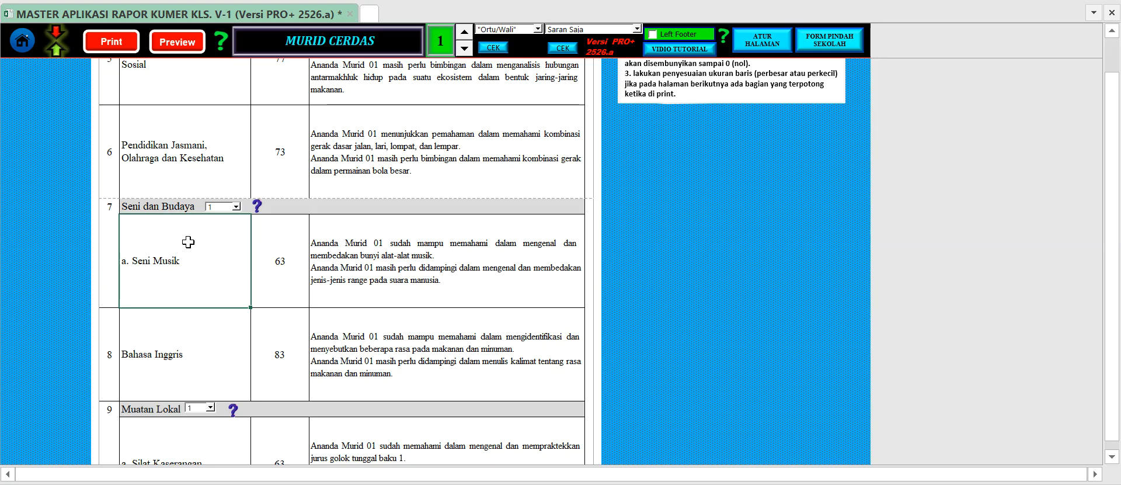
Try showing 4 local-content subjects under Muatan Lokal, and set the number back to 1.
{"action": "scroll", "coordinate": [169, 241], "scroll_direction": "down", "scroll_amount": 1}
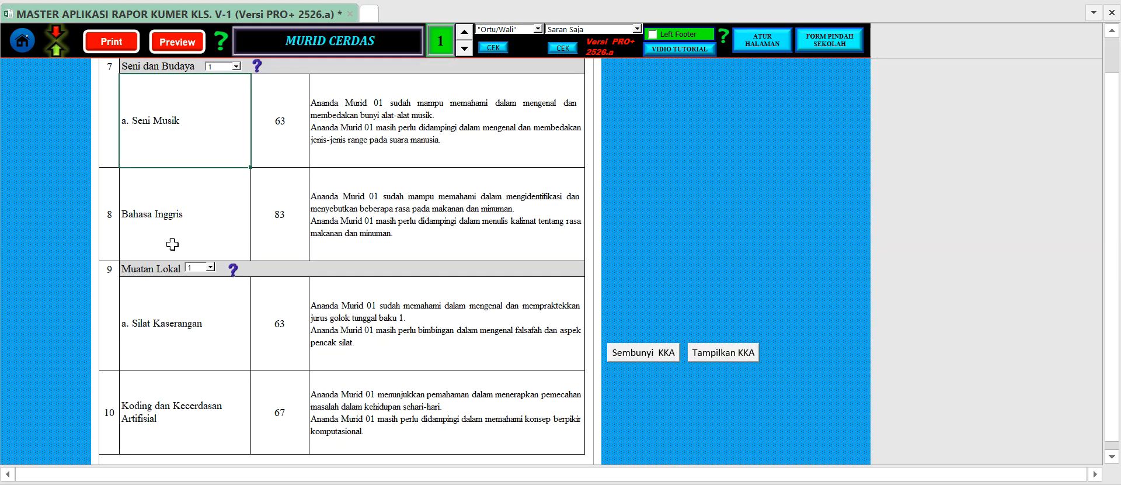
{"action": "left_click", "coordinate": [210, 267]}
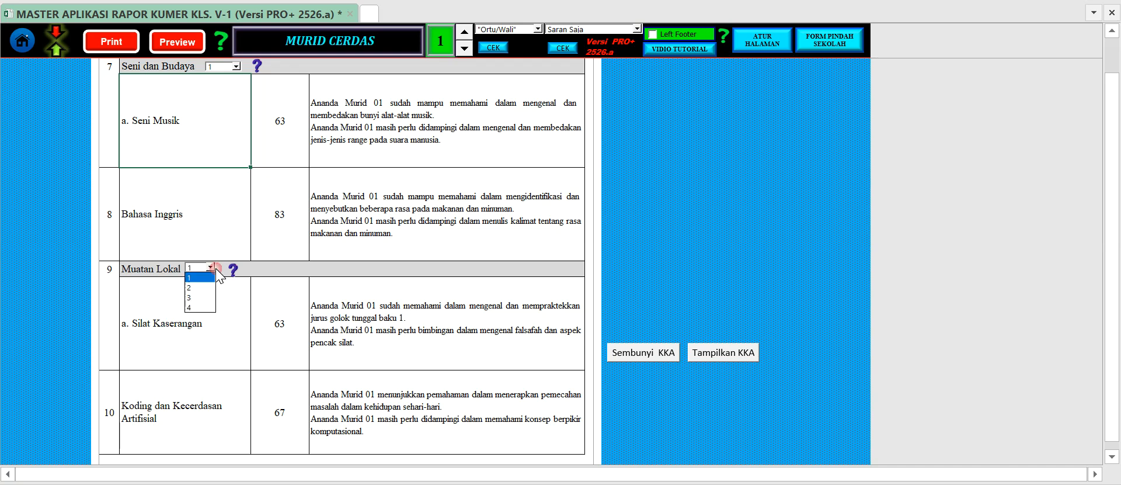
{"action": "left_click", "coordinate": [196, 308]}
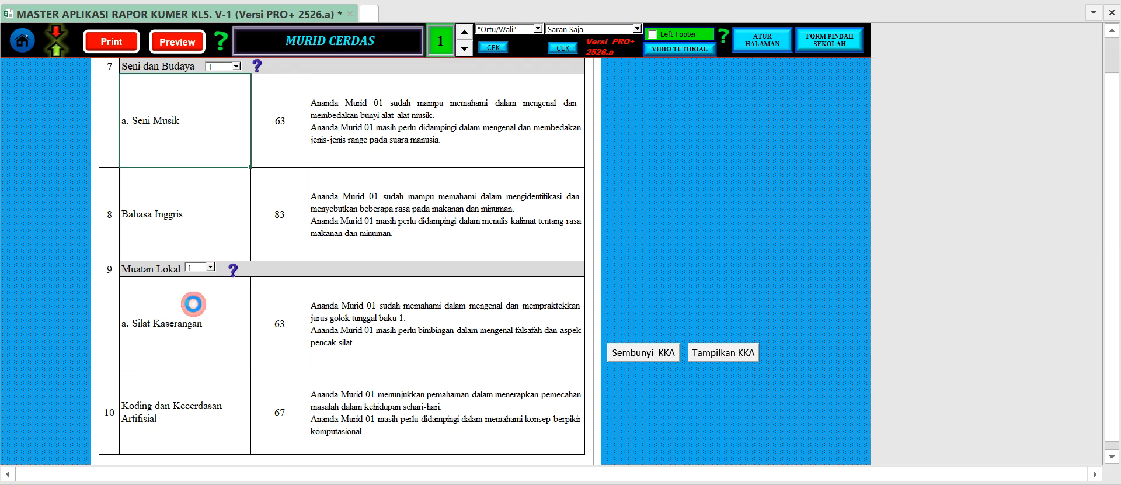
{"action": "left_click", "coordinate": [209, 267]}
{"action": "left_click", "coordinate": [199, 292]}
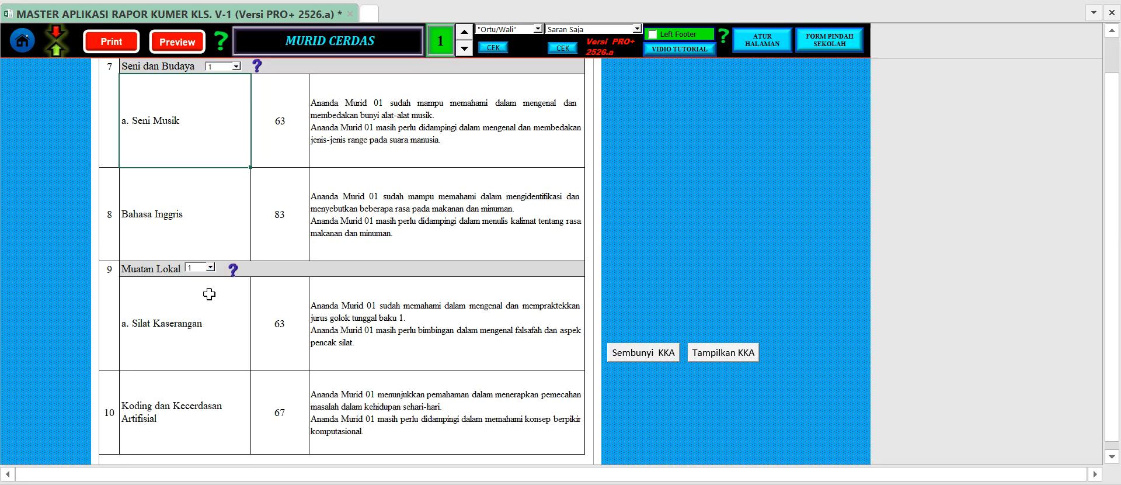
{"action": "left_click", "coordinate": [289, 305]}
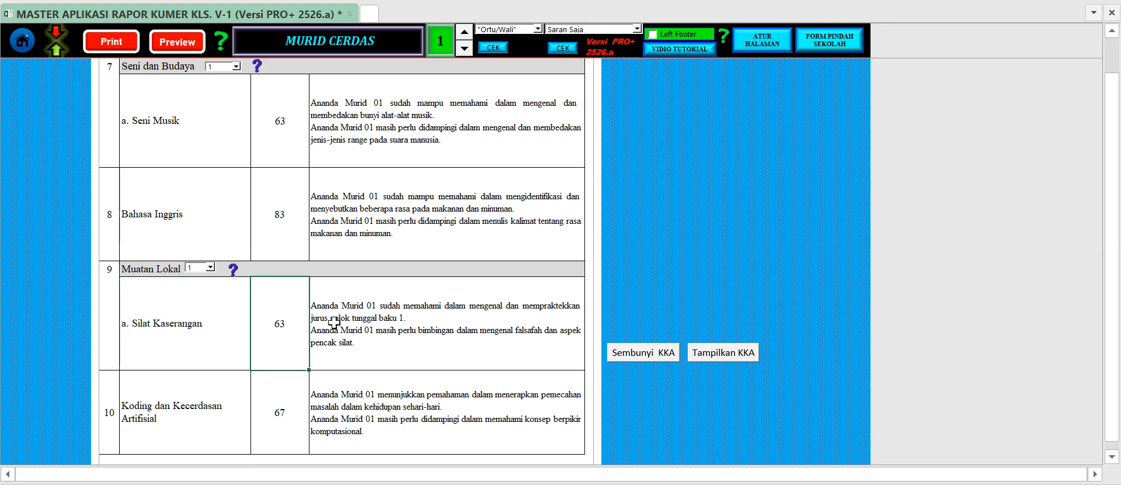
Examine the Koding dan Kecerdasan Artifisial score and competency descriptions together with the Kokurikuler section below them.
{"action": "scroll", "coordinate": [334, 321], "scroll_direction": "down", "scroll_amount": 3}
{"action": "left_click", "coordinate": [200, 315]}
{"action": "left_click", "coordinate": [278, 303]}
{"action": "left_click", "coordinate": [342, 302]}
{"action": "left_click", "coordinate": [174, 299]}
{"action": "left_click", "coordinate": [356, 320]}
{"action": "scroll", "coordinate": [327, 319], "scroll_direction": "down", "scroll_amount": 1}
{"action": "scroll", "coordinate": [326, 319], "scroll_direction": "down", "scroll_amount": 1}
{"action": "left_click", "coordinate": [356, 195]}
Advance the report through the students to number 4, and go back to student number 2.
{"action": "left_click", "coordinate": [465, 31]}
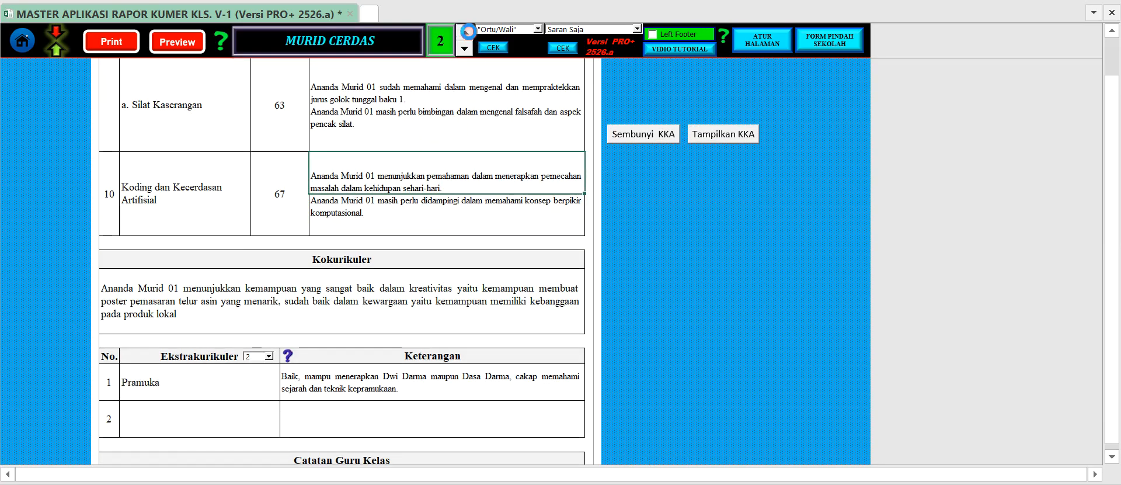
{"action": "left_click", "coordinate": [466, 31]}
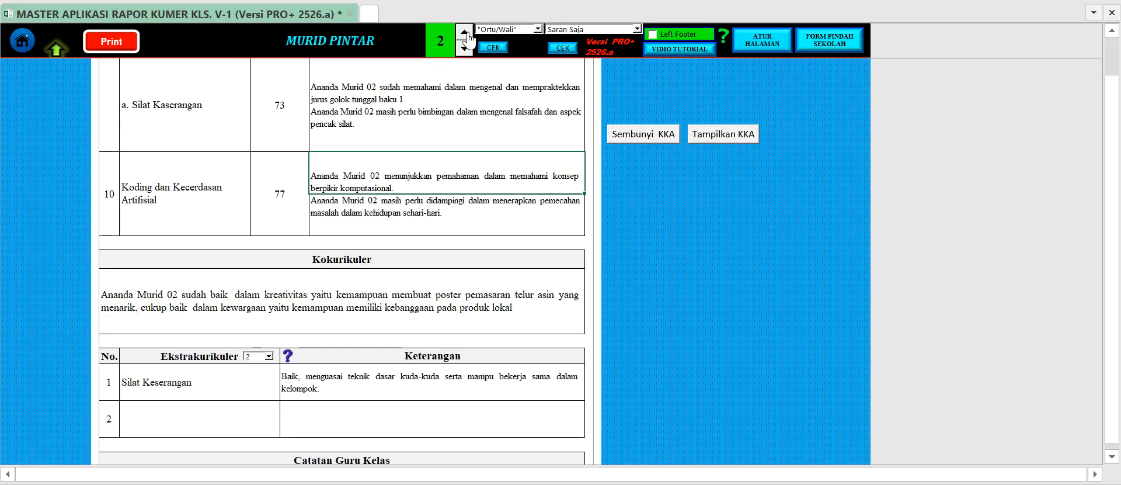
{"action": "left_click", "coordinate": [465, 31]}
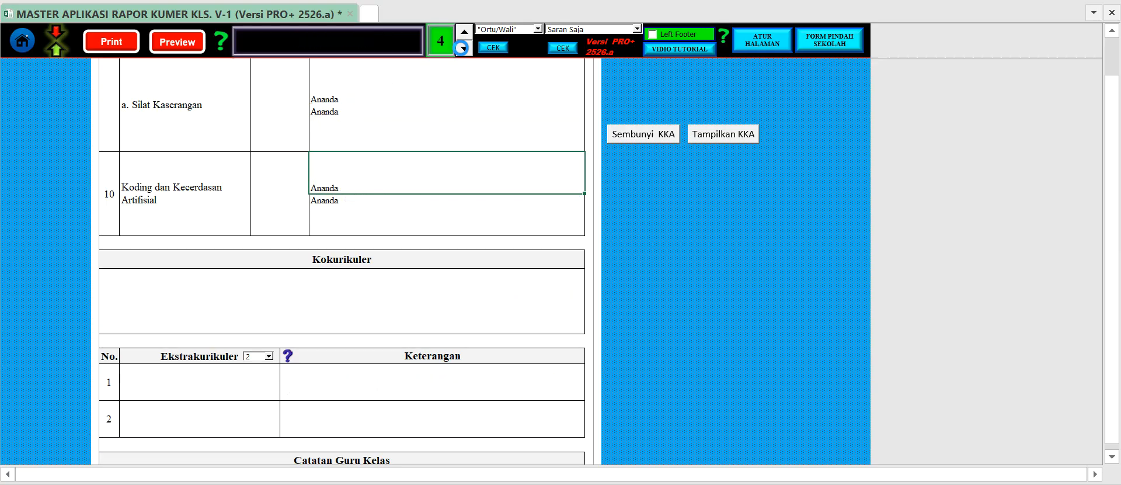
{"action": "left_click", "coordinate": [464, 47]}
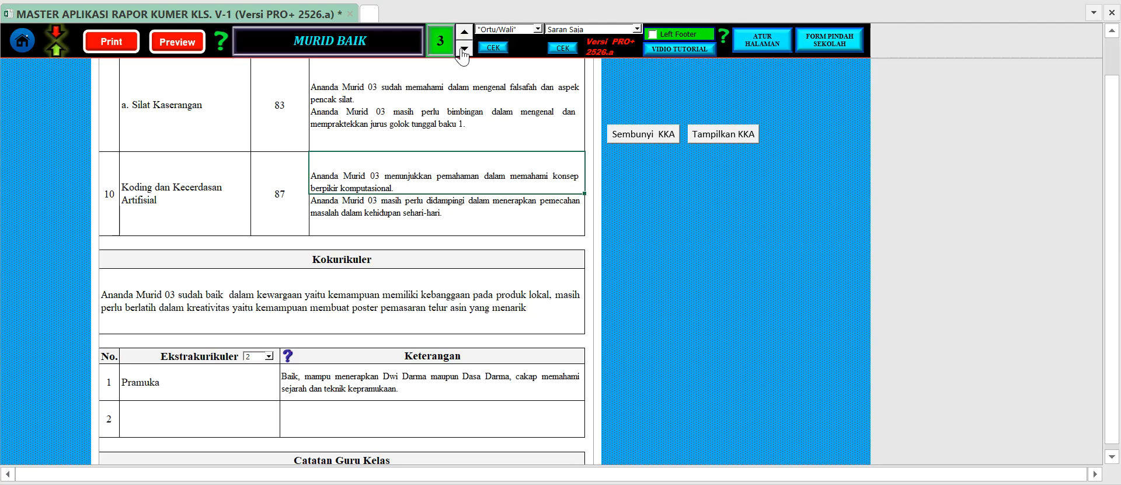
{"action": "left_click", "coordinate": [464, 47]}
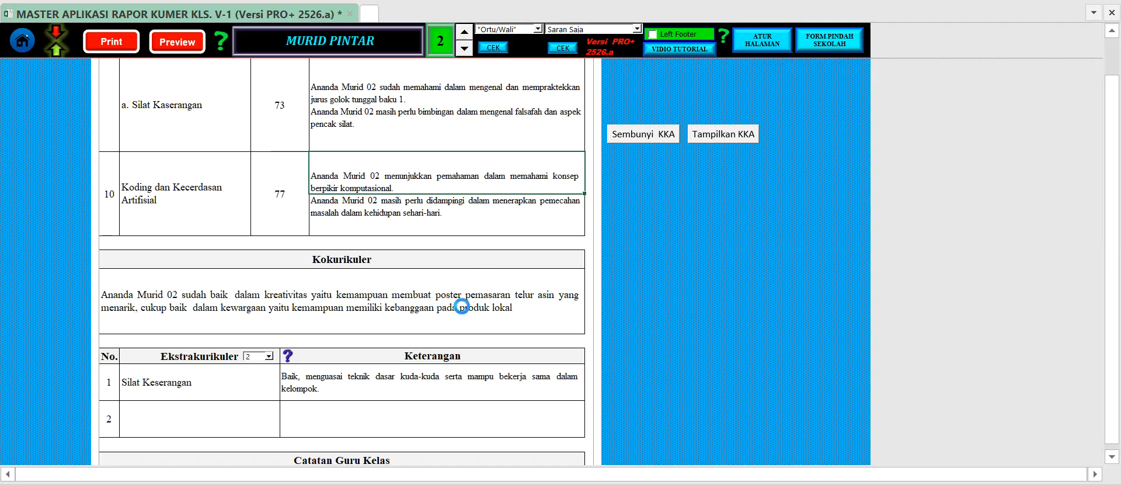
Try limiting the Ekstrakurikuler table to 1 row, and set it back to 2 rows.
{"action": "left_click", "coordinate": [387, 259]}
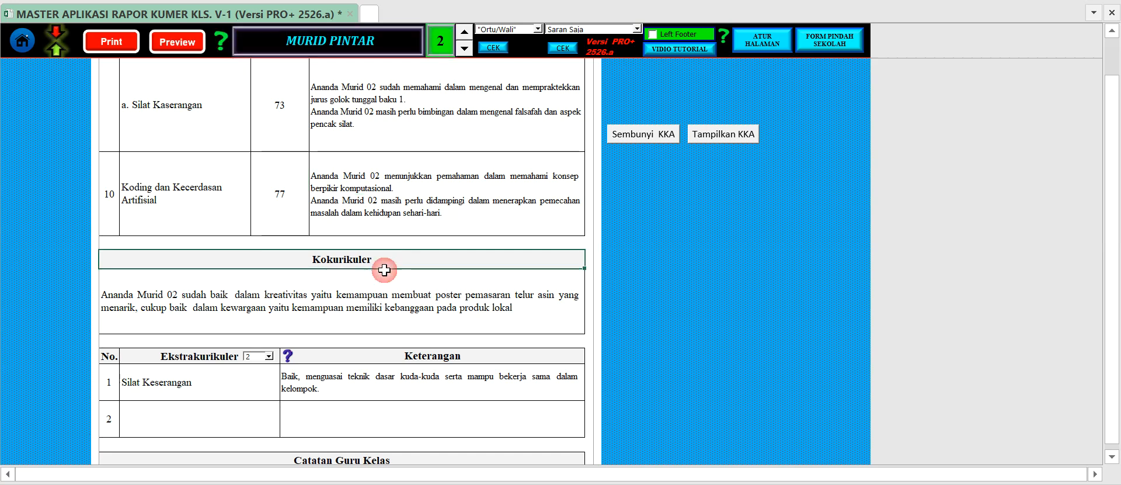
{"action": "scroll", "coordinate": [377, 285], "scroll_direction": "down", "scroll_amount": 2}
{"action": "scroll", "coordinate": [378, 285], "scroll_direction": "down", "scroll_amount": 1}
{"action": "left_click", "coordinate": [394, 209]}
{"action": "left_click", "coordinate": [393, 167]}
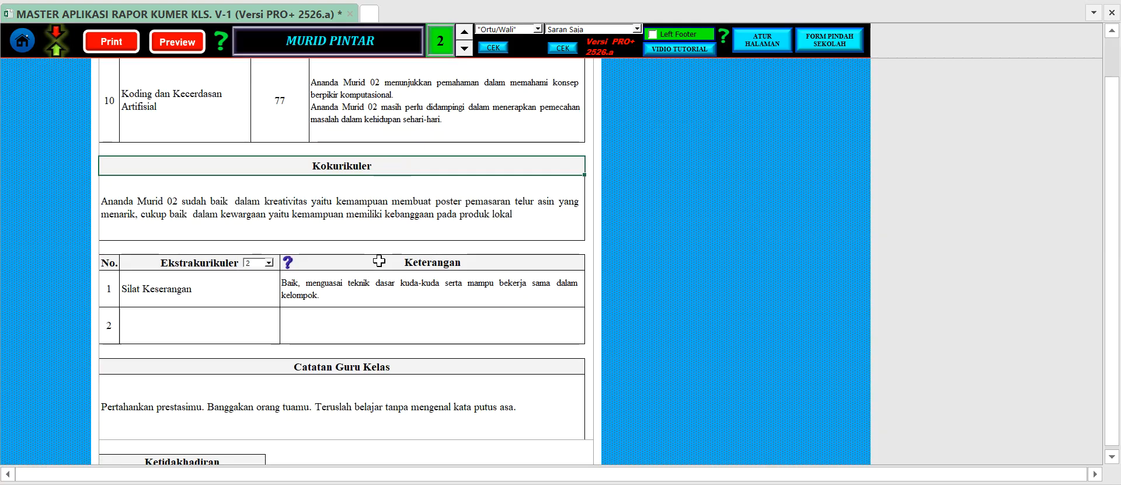
{"action": "left_click", "coordinate": [270, 264]}
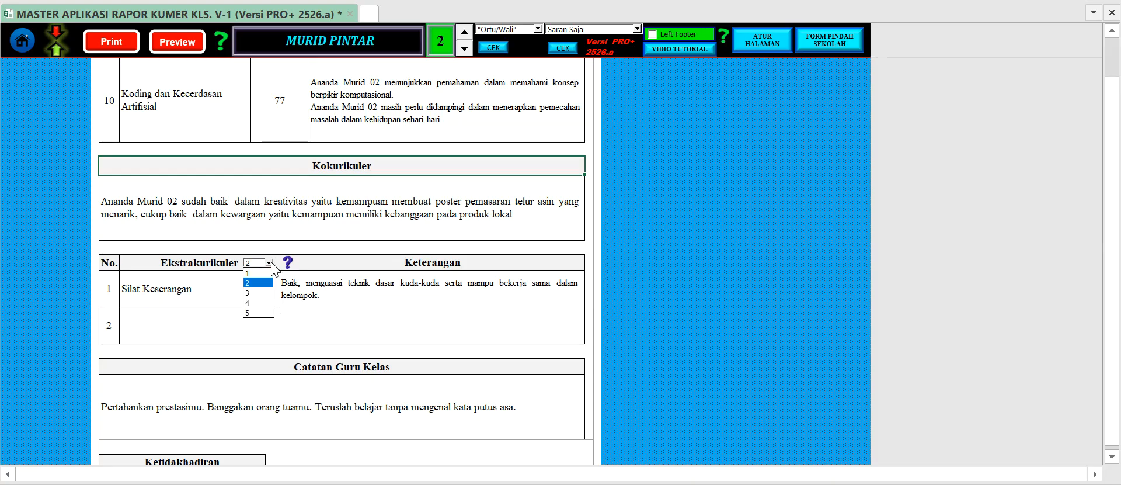
{"action": "left_click", "coordinate": [270, 264]}
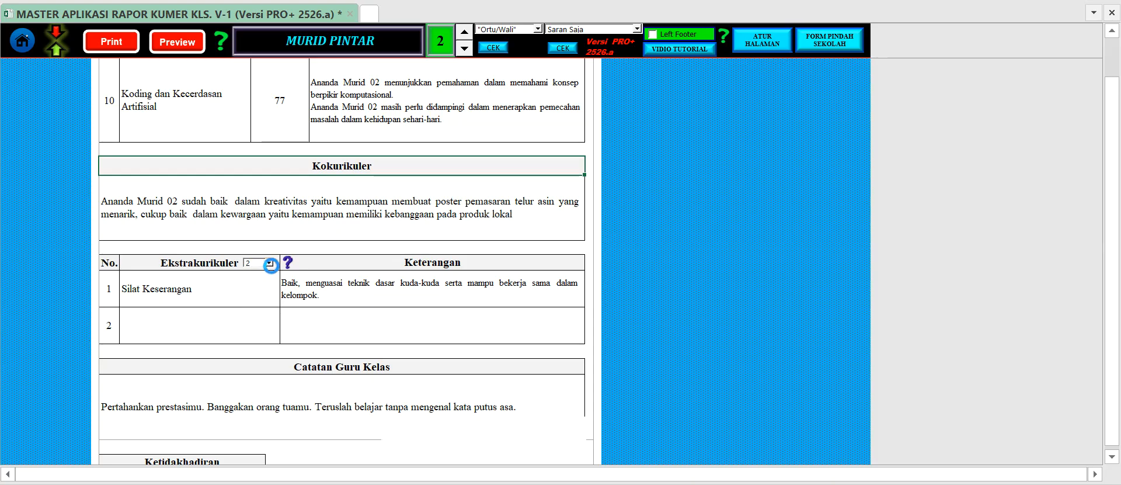
{"action": "left_click", "coordinate": [269, 264]}
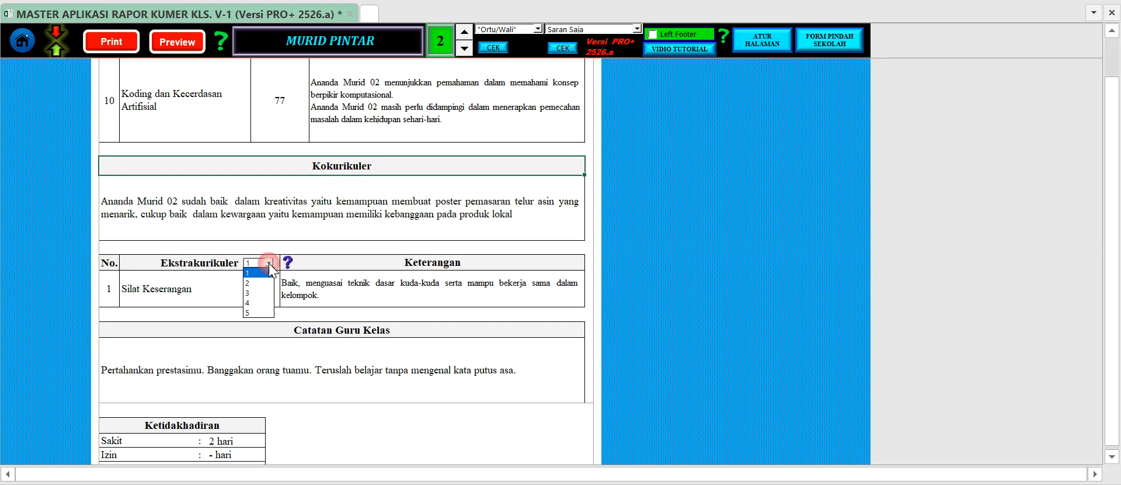
{"action": "left_click", "coordinate": [264, 283]}
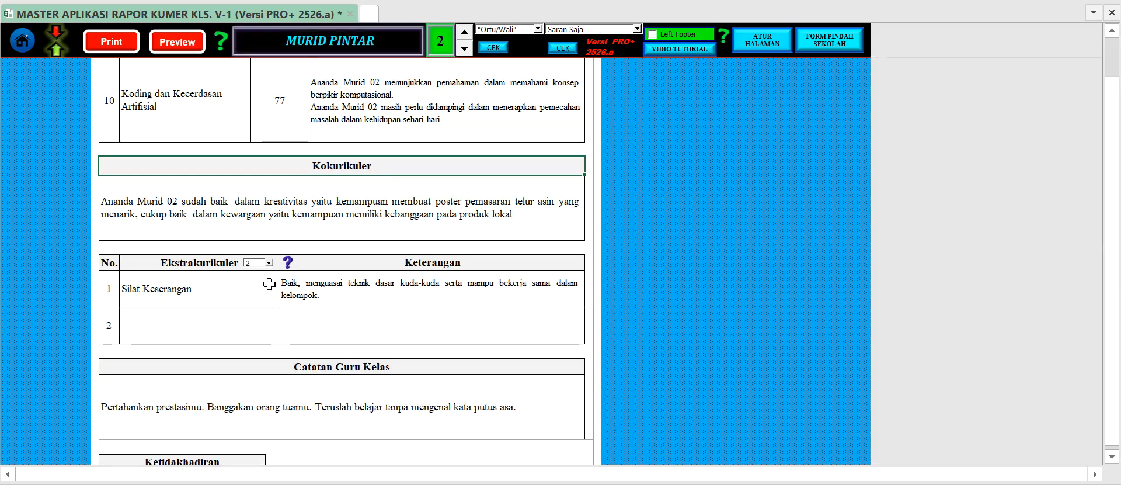
Hide the Koding dan Kecerdasan Artifisial (KKA) subject row in the report of student number 2.
{"action": "scroll", "coordinate": [350, 289], "scroll_direction": "up", "scroll_amount": 3}
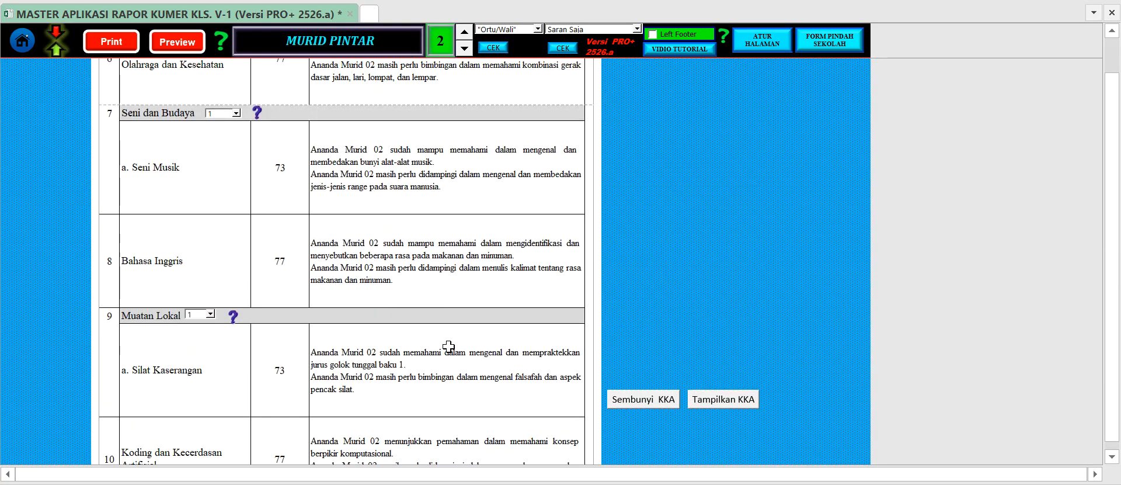
{"action": "scroll", "coordinate": [449, 346], "scroll_direction": "down", "scroll_amount": 1}
{"action": "left_click", "coordinate": [189, 352]}
{"action": "left_click_drag", "start_coordinate": [110, 349], "coordinate": [357, 353]}
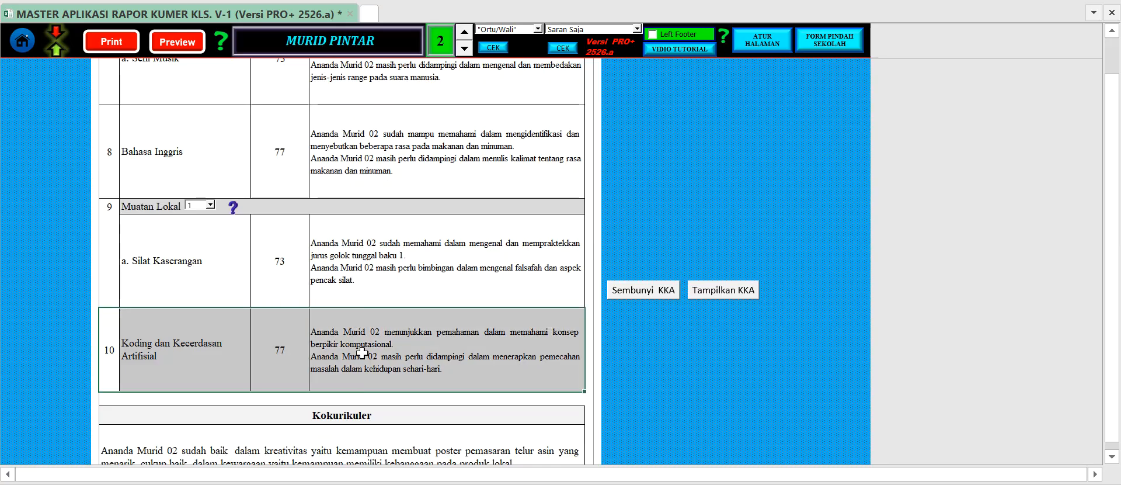
{"action": "left_click", "coordinate": [392, 283]}
{"action": "left_click", "coordinate": [396, 252]}
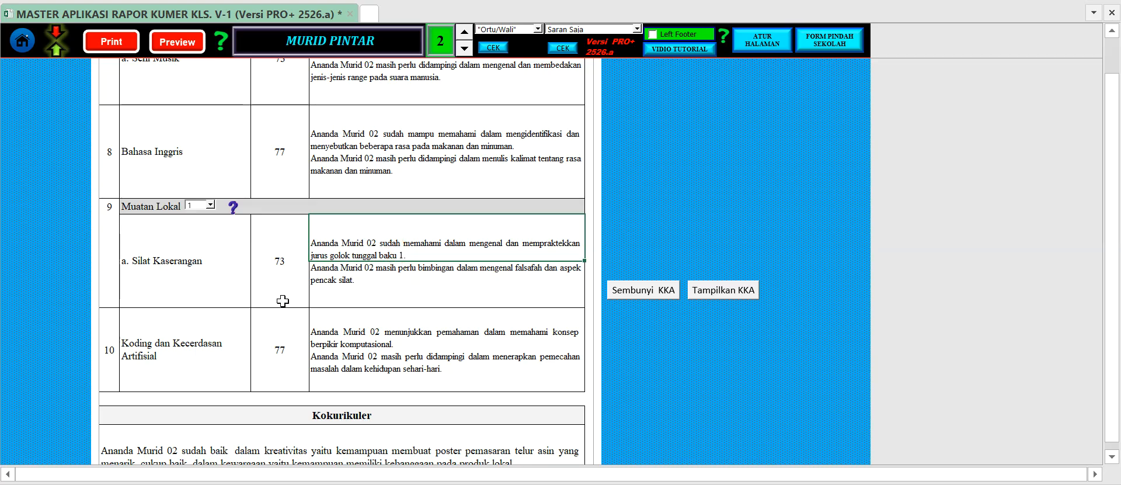
{"action": "left_click", "coordinate": [167, 344]}
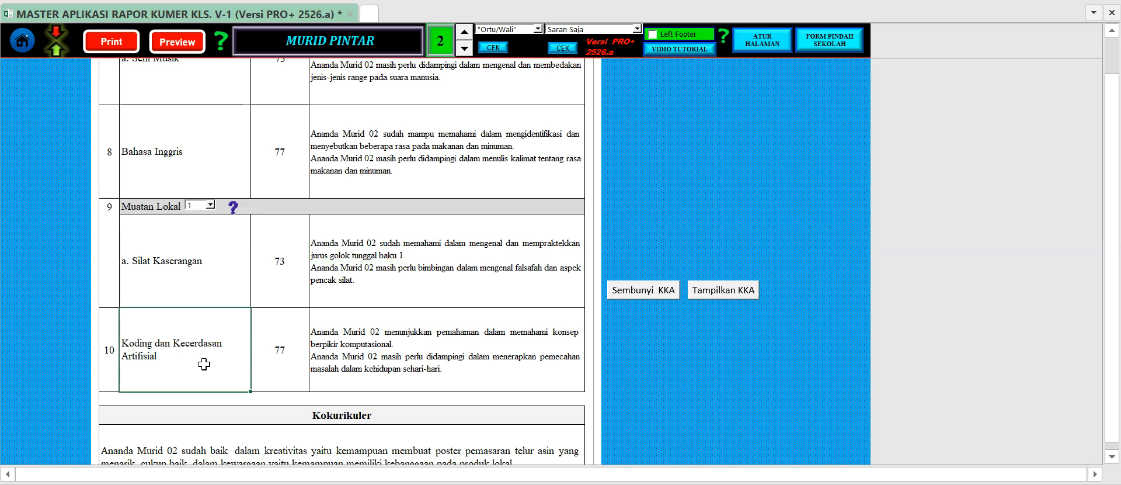
{"action": "left_click", "coordinate": [654, 299]}
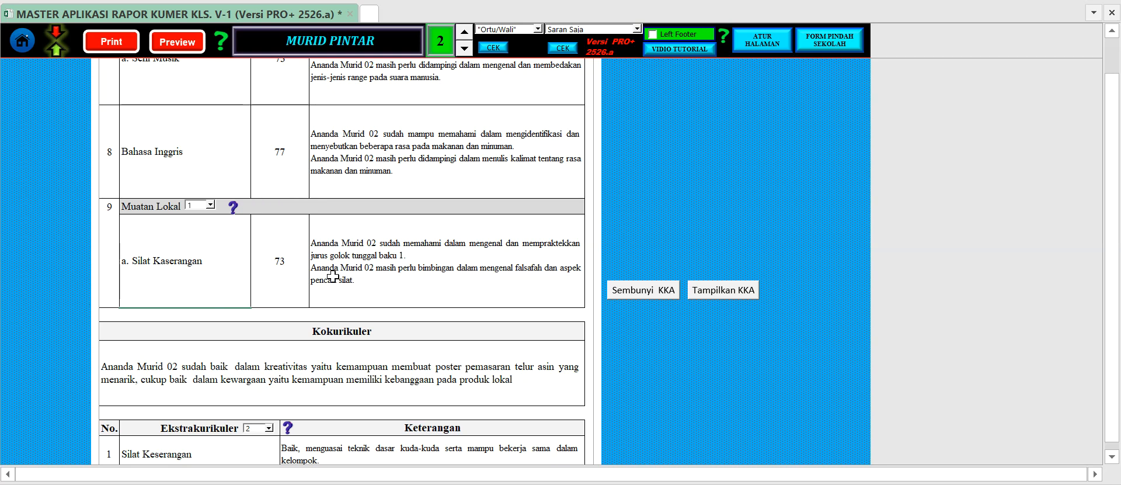
Show the Koding dan Kecerdasan Artifisial (KKA) row again beneath Muatan Lokal and check its entries.
{"action": "left_click", "coordinate": [107, 206]}
{"action": "left_click", "coordinate": [718, 292]}
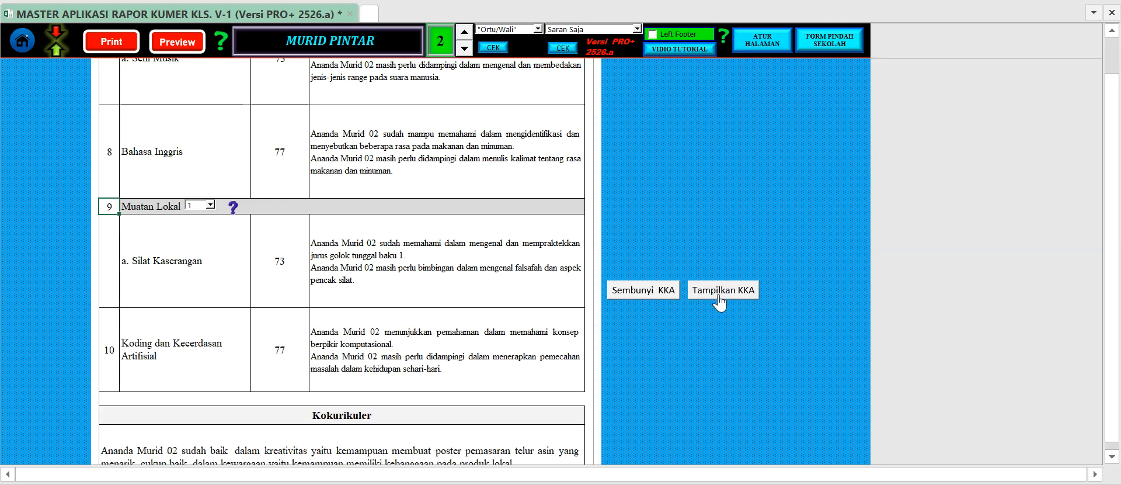
{"action": "left_click", "coordinate": [399, 344]}
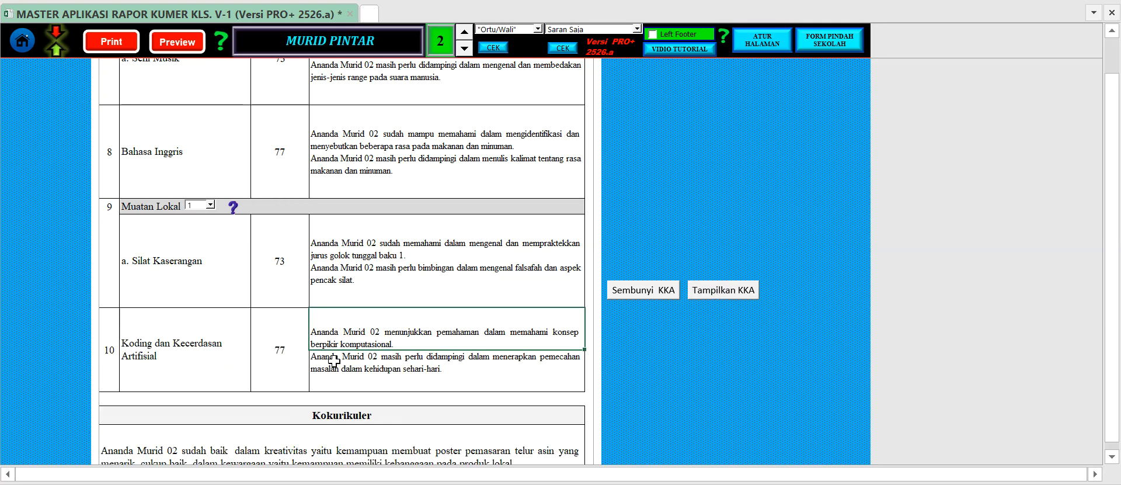
{"action": "left_click", "coordinate": [205, 347]}
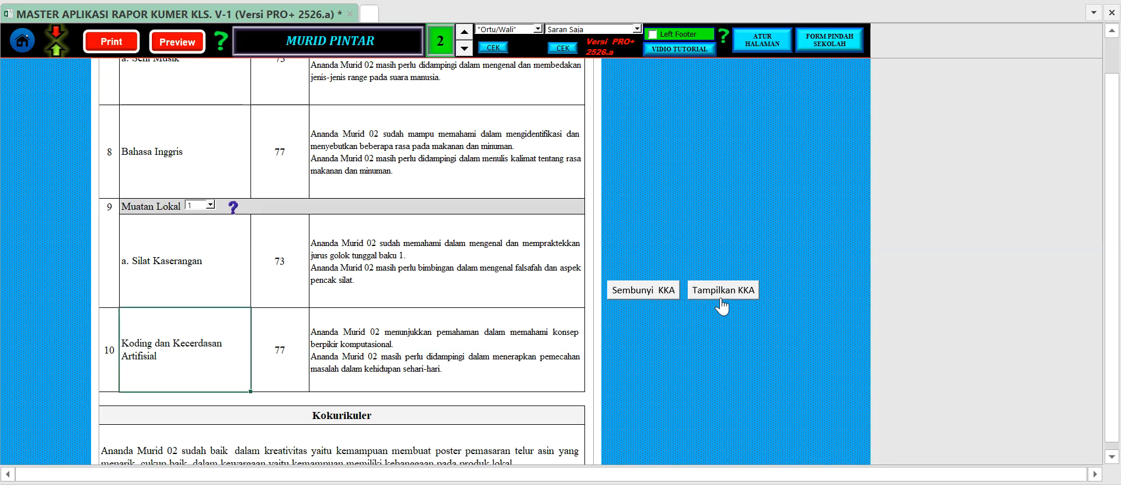
{"action": "scroll", "coordinate": [646, 263], "scroll_direction": "up", "scroll_amount": 5}
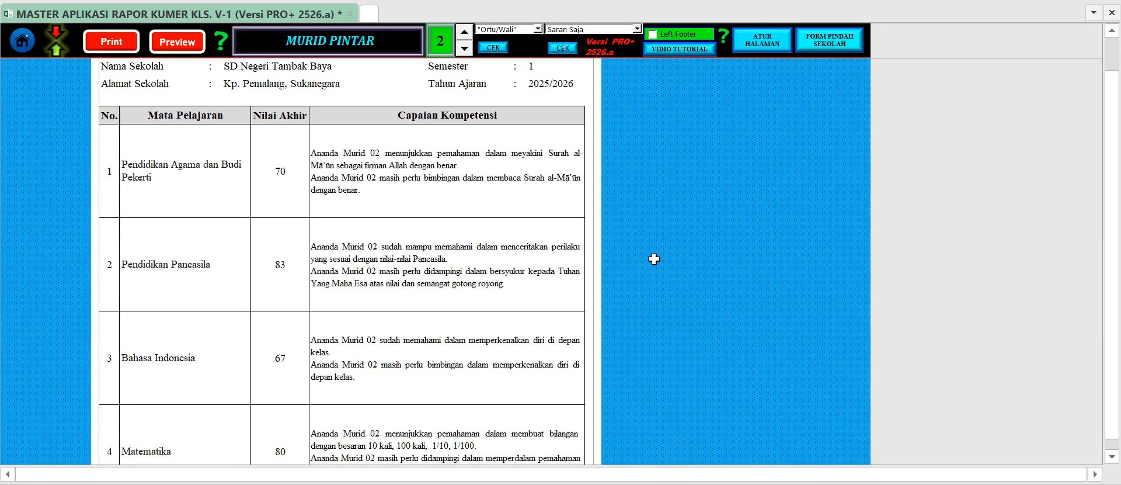
Check the setting that adds the form of address Ananda against the Capaian Kompetensi descriptions of student number 2.
{"action": "left_click", "coordinate": [692, 213]}
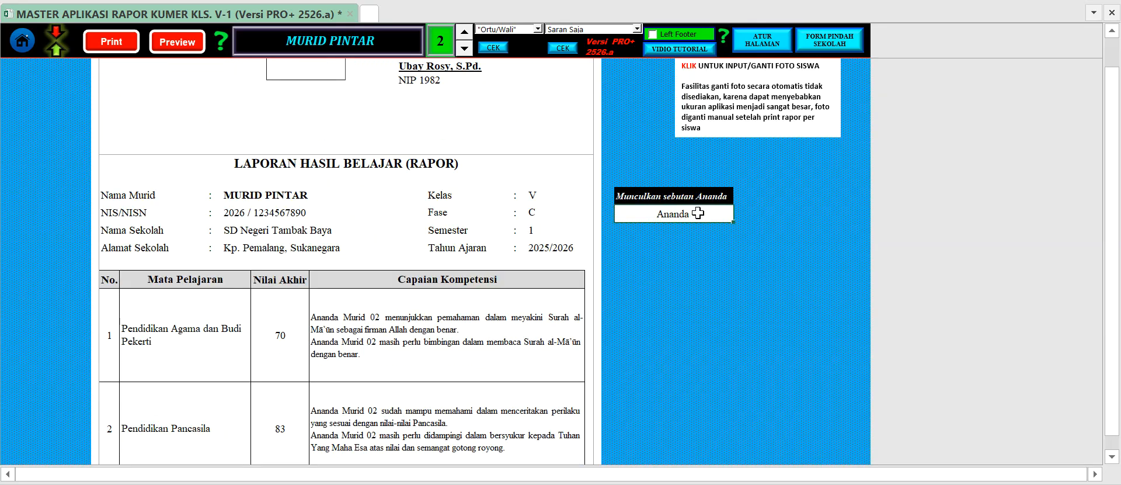
{"action": "double_click", "coordinate": [704, 215]}
{"action": "left_click", "coordinate": [409, 333]}
{"action": "left_click", "coordinate": [377, 336]}
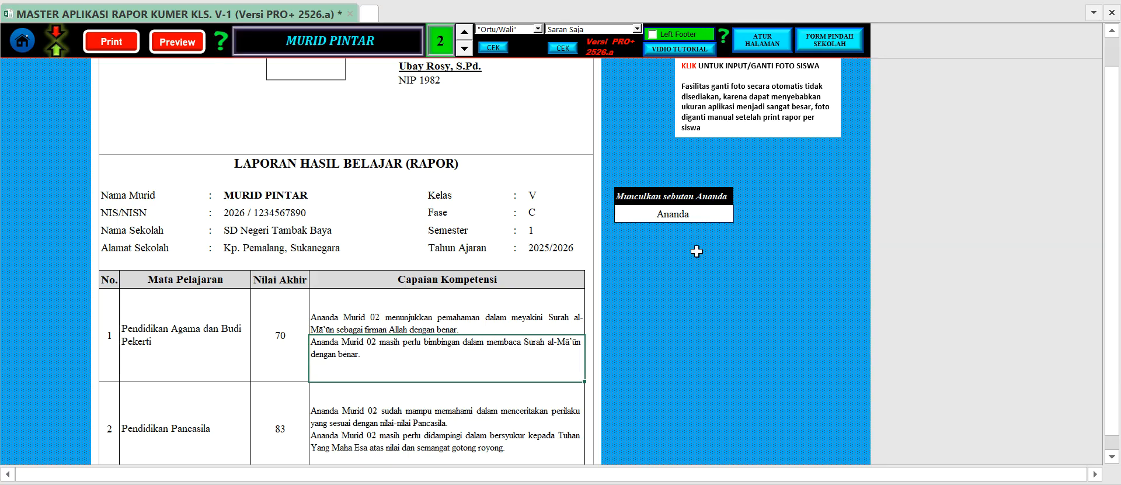
{"action": "left_click", "coordinate": [533, 245]}
{"action": "left_click", "coordinate": [691, 216]}
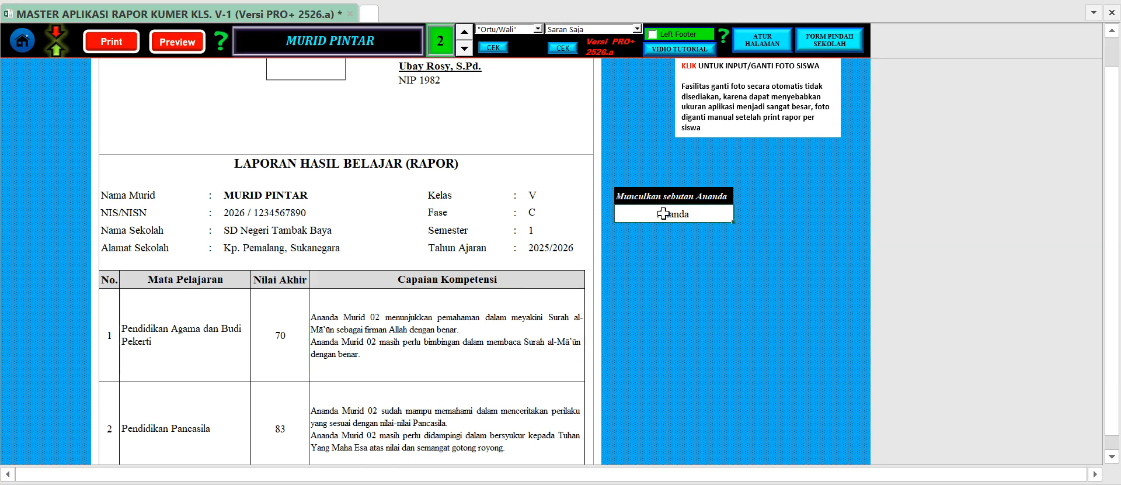
Review the rest of the report down to the signature block, including the Tanggapan Orang Tua/Wali Murid and Catatan Guru Kelas sections.
{"action": "scroll", "coordinate": [503, 330], "scroll_direction": "down", "scroll_amount": 15}
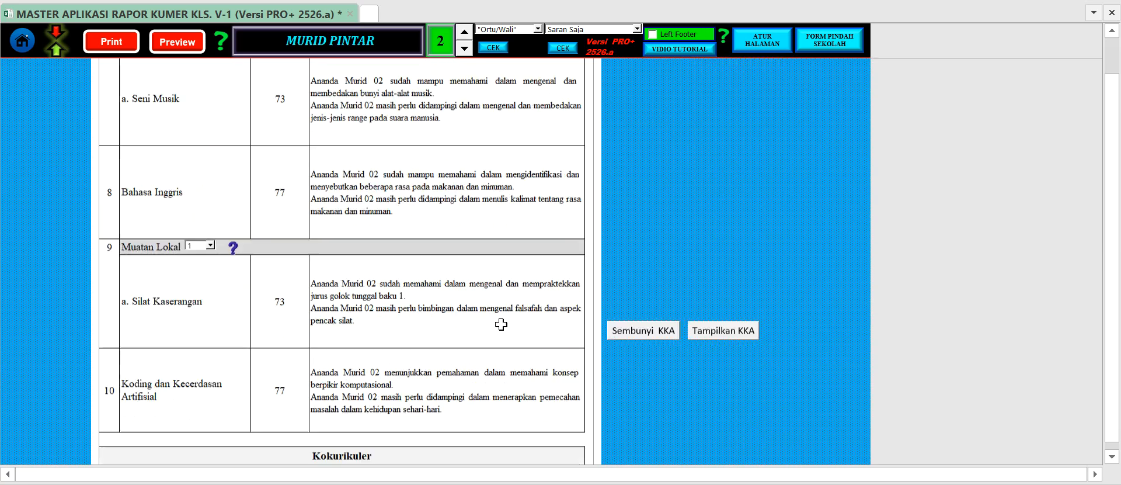
{"action": "scroll", "coordinate": [510, 332], "scroll_direction": "down", "scroll_amount": 10}
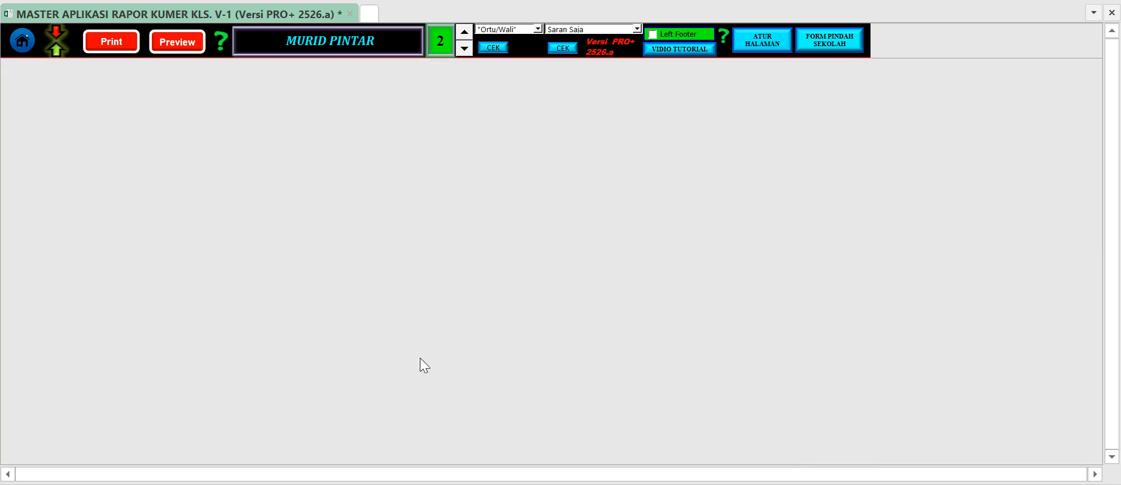
{"action": "scroll", "coordinate": [434, 349], "scroll_direction": "up", "scroll_amount": 8}
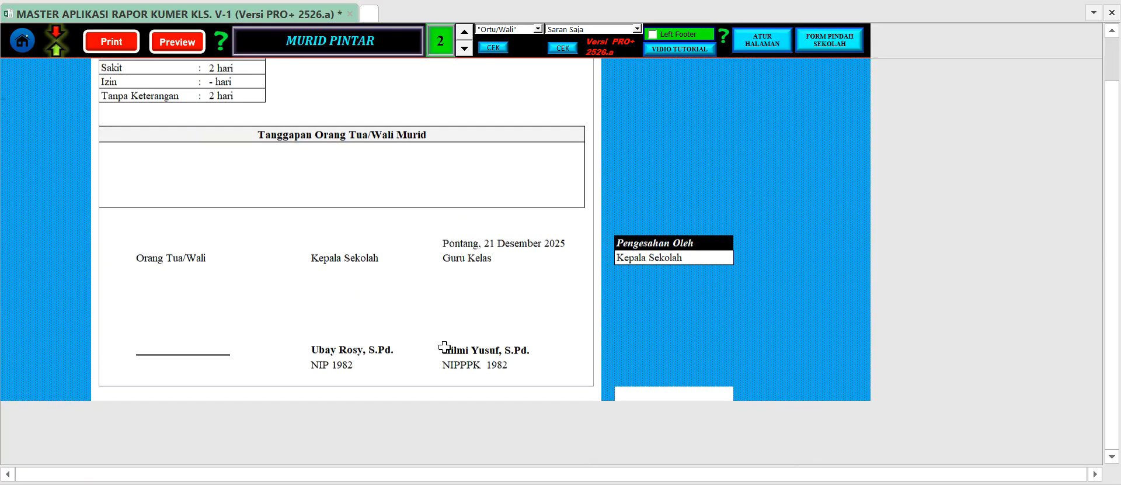
{"action": "left_click", "coordinate": [458, 226]}
{"action": "scroll", "coordinate": [458, 226], "scroll_direction": "up", "scroll_amount": 3}
{"action": "left_click", "coordinate": [412, 291]}
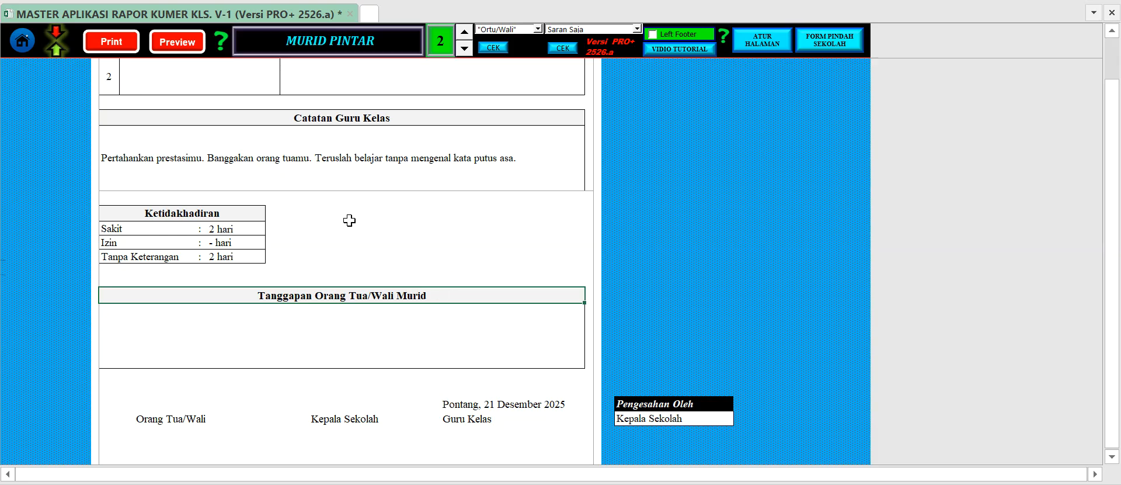
{"action": "scroll", "coordinate": [366, 220], "scroll_direction": "up", "scroll_amount": 3}
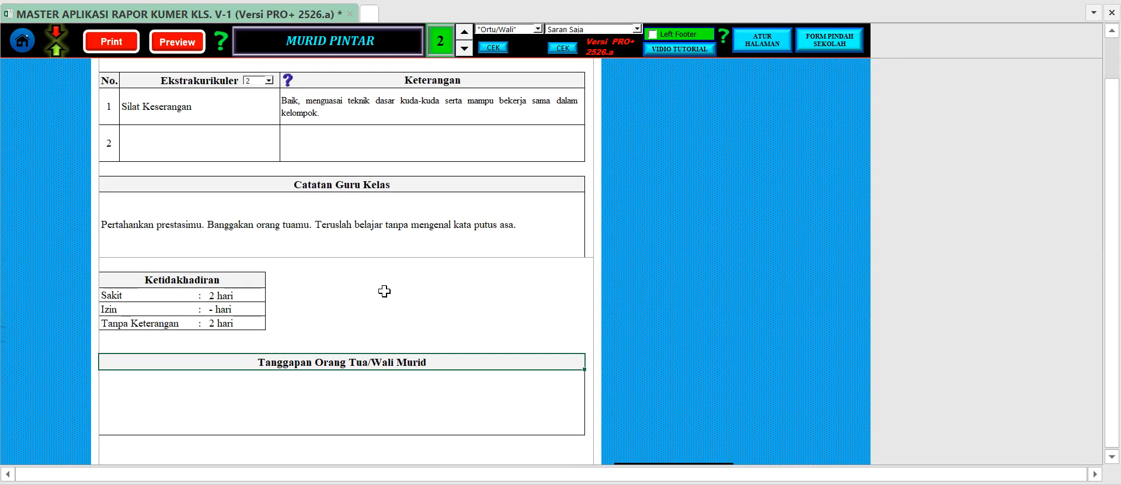
{"action": "left_click", "coordinate": [436, 229]}
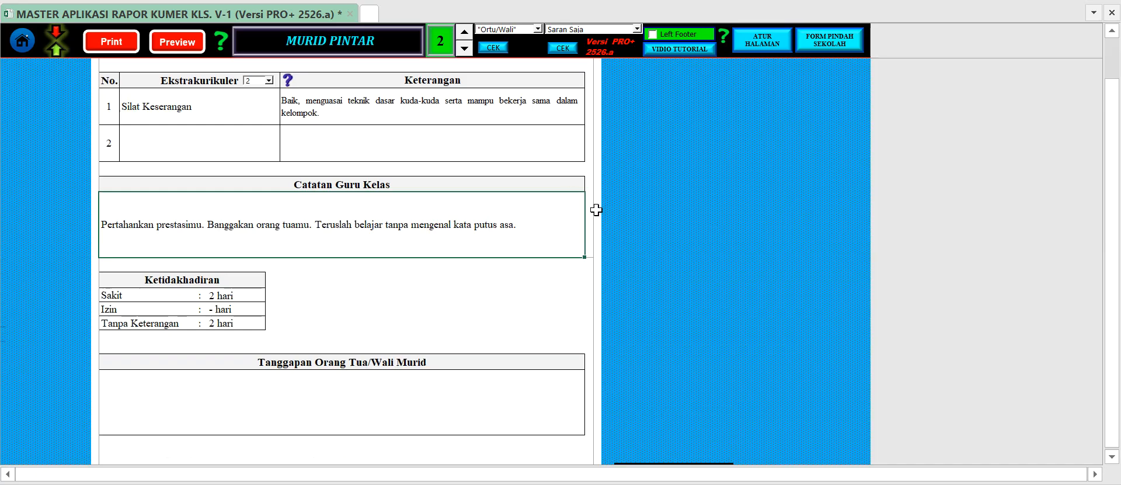
Set the Semester to 2 in the Profil Sekolah sheet and return to the main menu.
{"action": "left_click", "coordinate": [32, 51]}
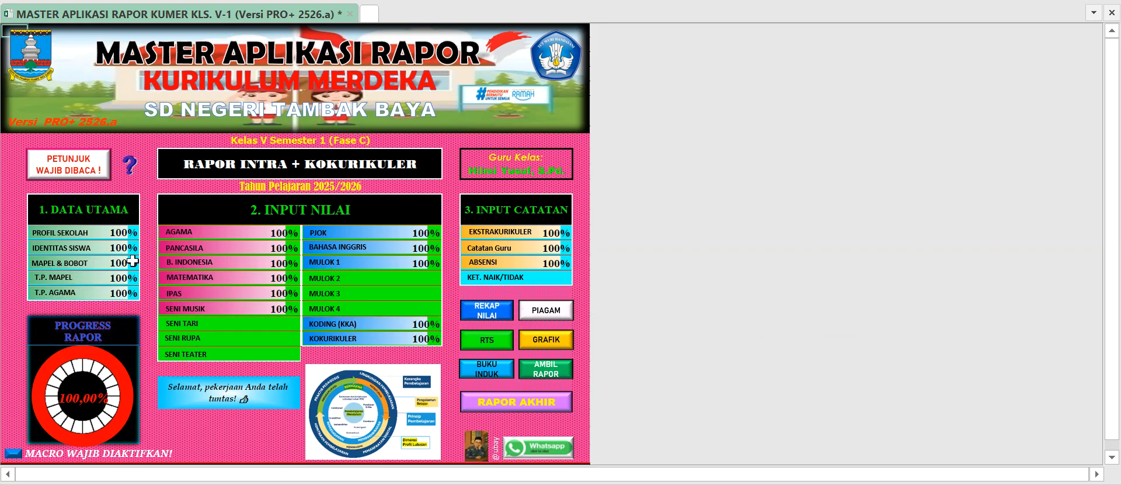
{"action": "left_click", "coordinate": [67, 234]}
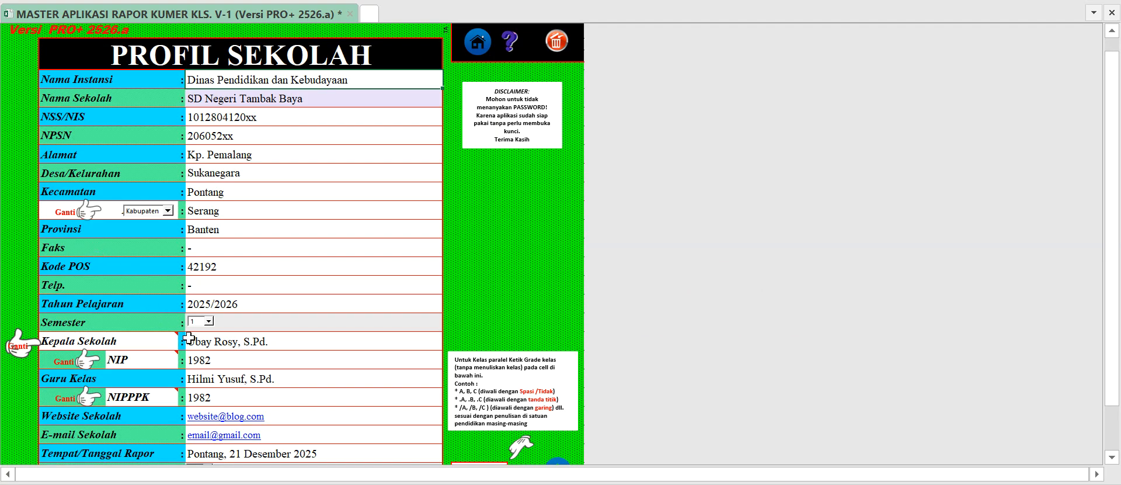
{"action": "left_click", "coordinate": [480, 44]}
{"action": "scroll", "coordinate": [212, 342], "scroll_direction": "down", "scroll_amount": 1}
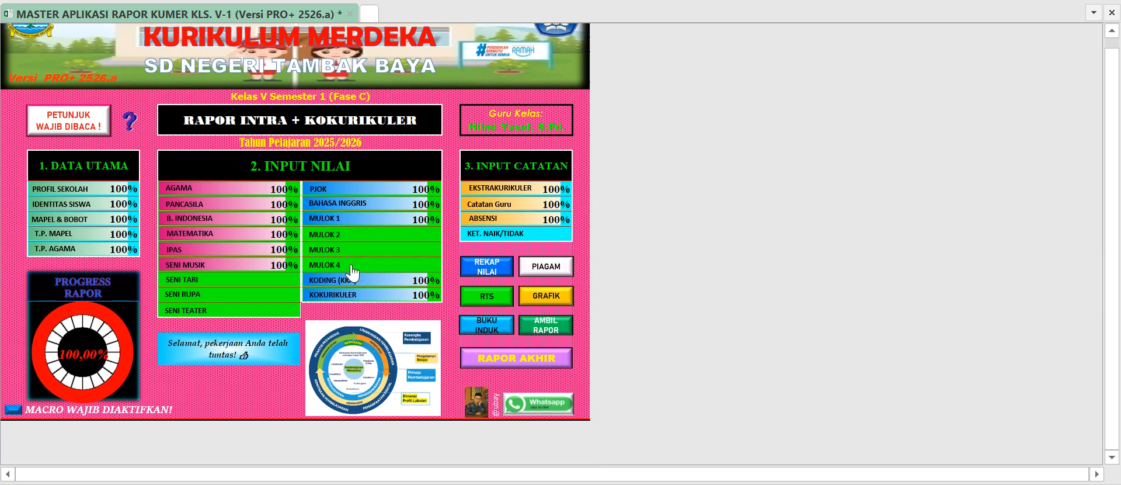
{"action": "left_click", "coordinate": [62, 188]}
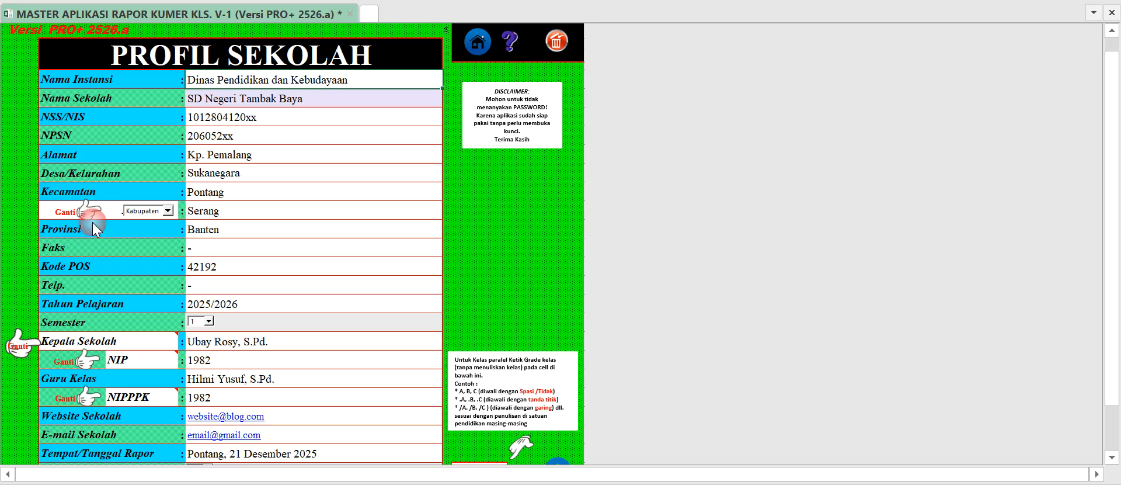
{"action": "left_click", "coordinate": [198, 340]}
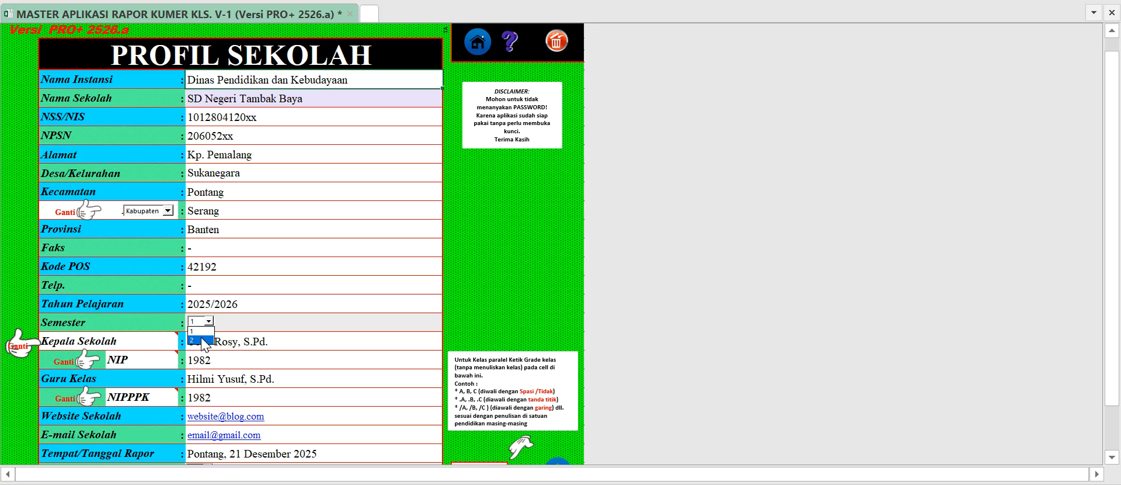
{"action": "scroll", "coordinate": [343, 358], "scroll_direction": "down", "scroll_amount": 1}
{"action": "left_click", "coordinate": [557, 444]}
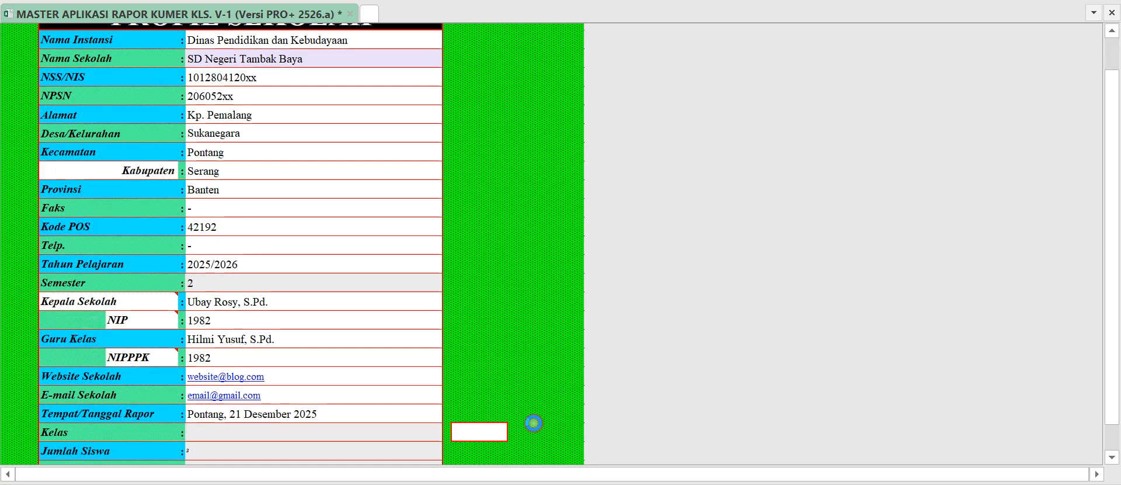
Mark all students as promoted (Ya) in the Keterangan Naik/Tidak Naik sheet and return to the main menu.
{"action": "left_click", "coordinate": [506, 277]}
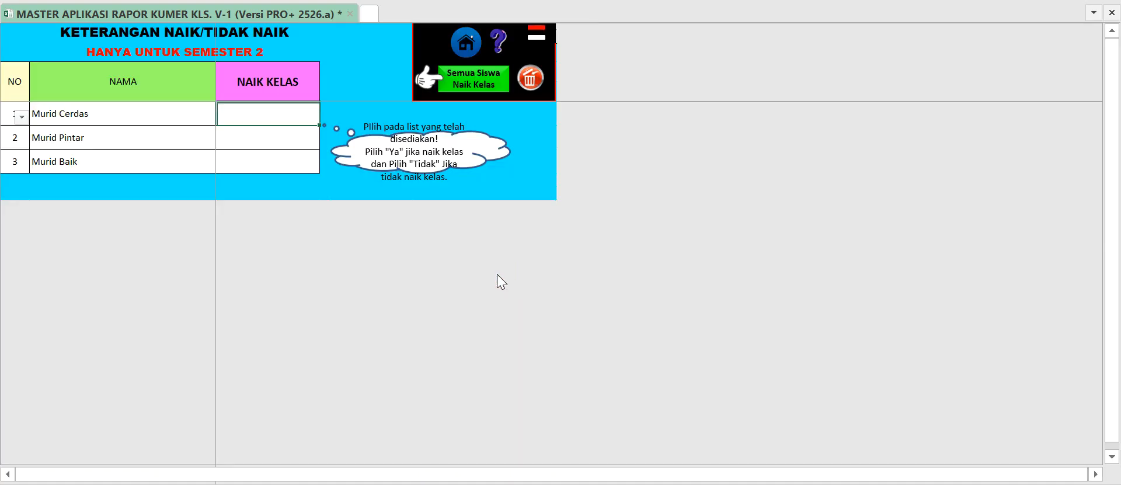
{"action": "left_click", "coordinate": [280, 130]}
{"action": "left_click", "coordinate": [283, 115]}
{"action": "left_click", "coordinate": [283, 137]}
{"action": "left_click", "coordinate": [297, 115]}
{"action": "left_click", "coordinate": [466, 48]}
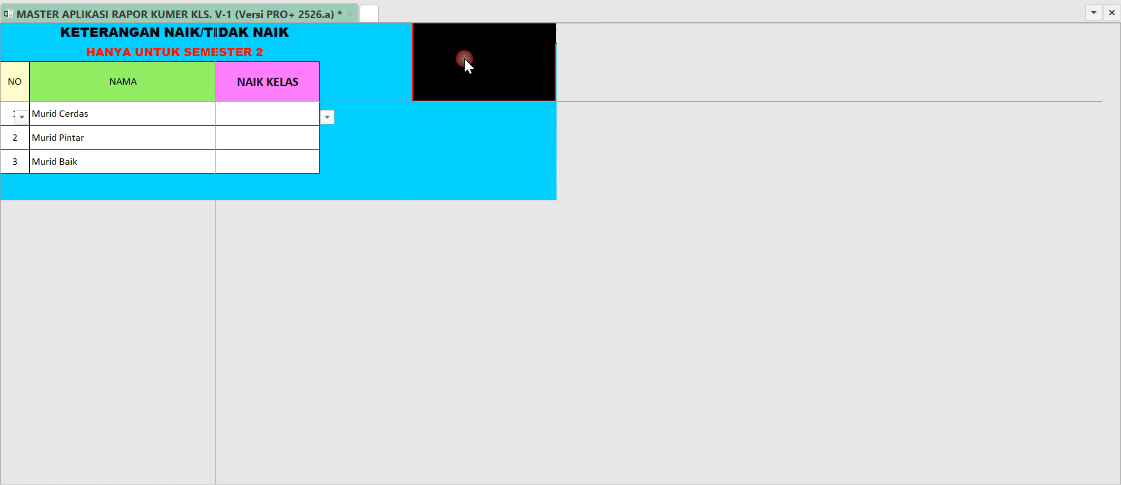
{"action": "left_click", "coordinate": [516, 283]}
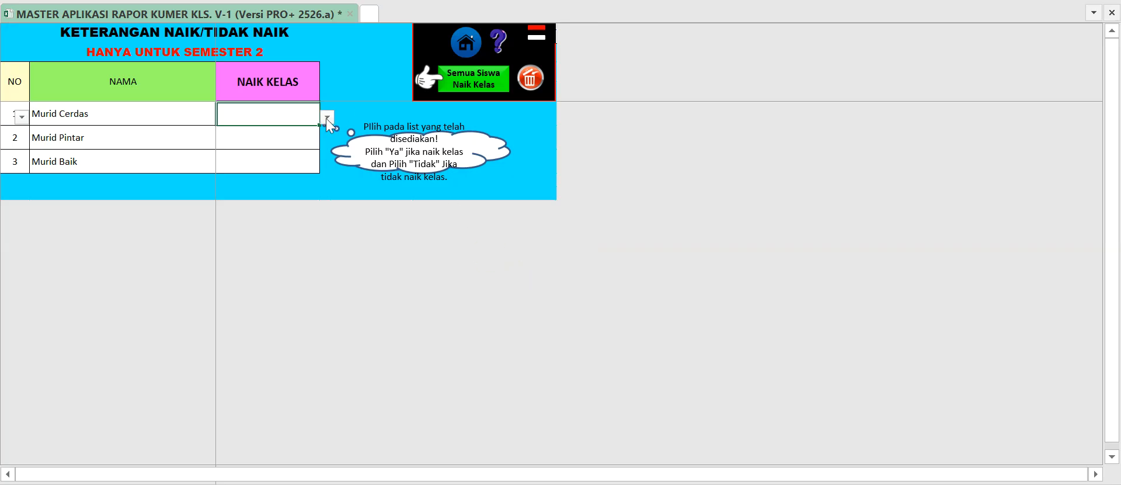
{"action": "left_click", "coordinate": [480, 87]}
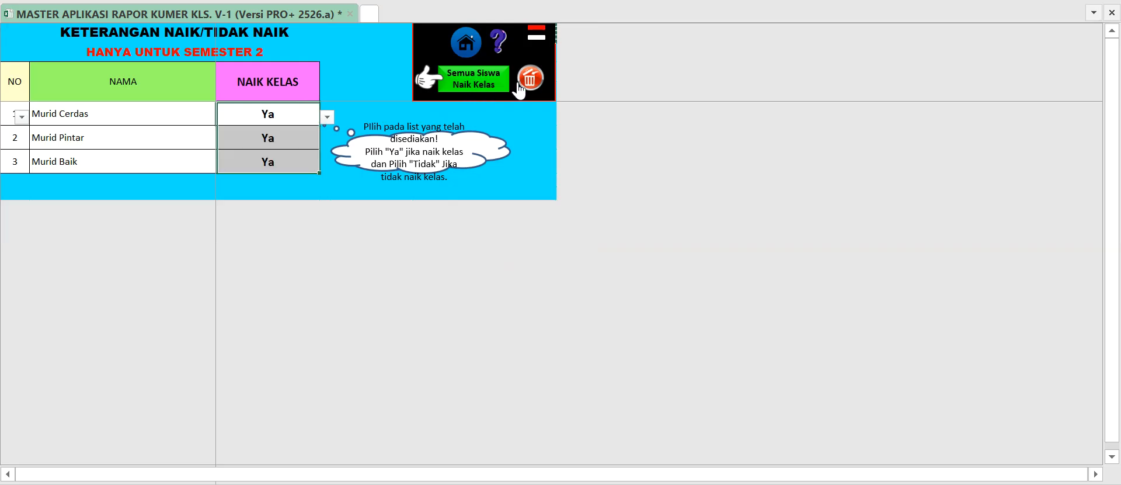
{"action": "left_click", "coordinate": [468, 55]}
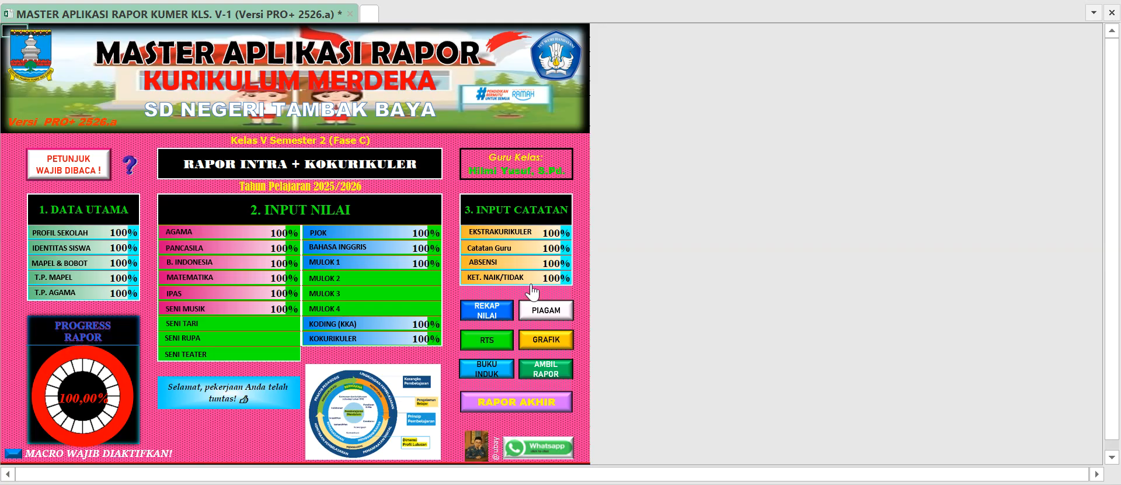
Open the Rapor Akhir and bring up the Keputusan box beside the Ketidakhadiran table.
{"action": "left_click", "coordinate": [511, 401]}
{"action": "left_click", "coordinate": [56, 35]}
{"action": "scroll", "coordinate": [416, 206], "scroll_direction": "down", "scroll_amount": 12}
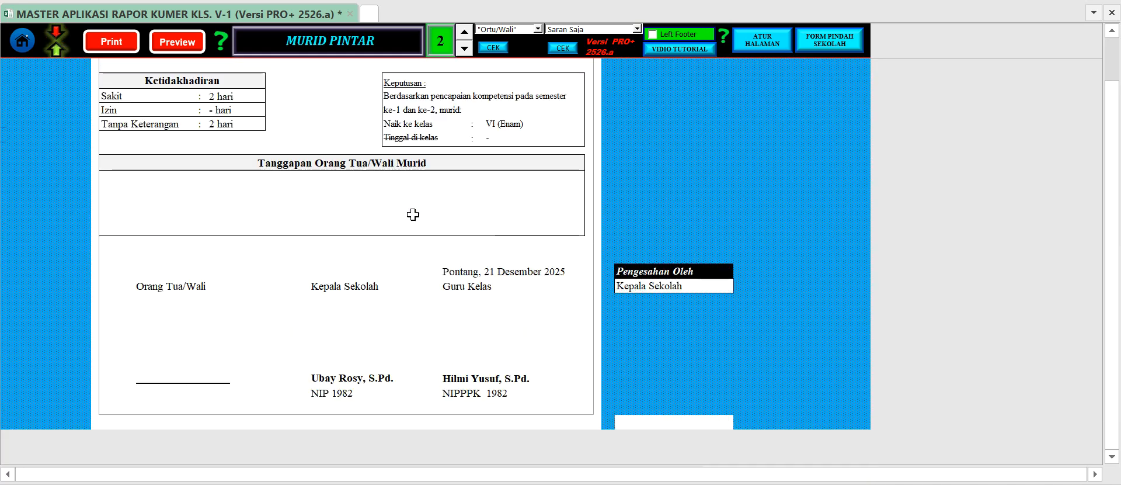
{"action": "scroll", "coordinate": [413, 217], "scroll_direction": "up", "scroll_amount": 3}
{"action": "left_click", "coordinate": [384, 197]}
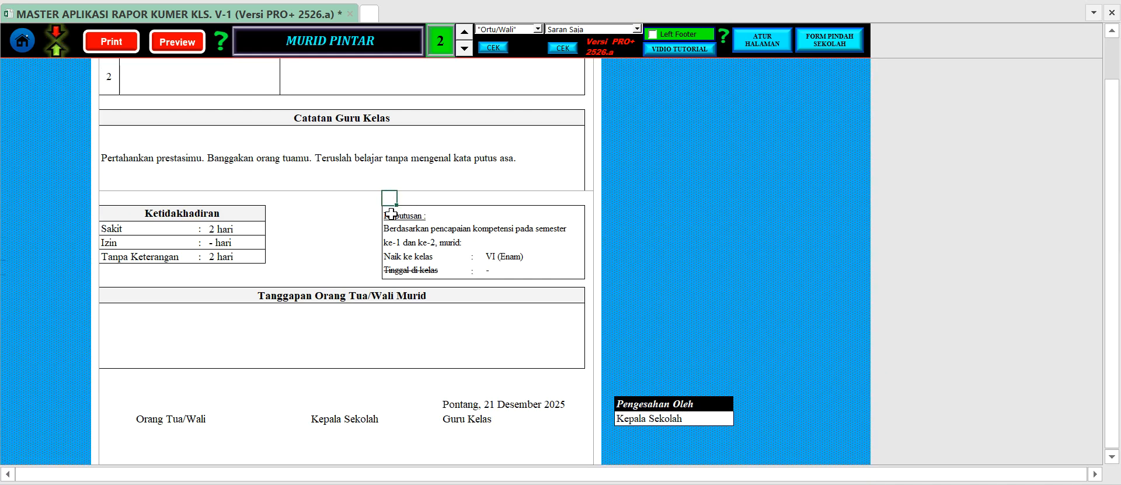
Examine the Keputusan box with its Naik ke kelas and Tinggal di kelas lines, and return to the main menu.
{"action": "left_click_drag", "start_coordinate": [391, 214], "coordinate": [541, 269]}
{"action": "left_click", "coordinate": [353, 231]}
{"action": "left_click", "coordinate": [397, 213]}
{"action": "left_click_drag", "start_coordinate": [409, 216], "coordinate": [561, 268]}
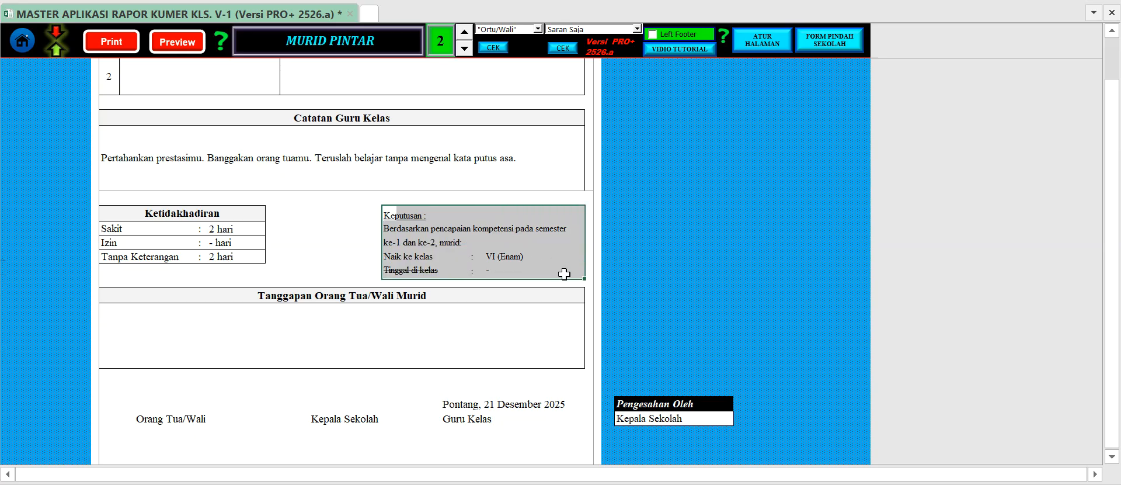
{"action": "left_click", "coordinate": [371, 219]}
{"action": "left_click", "coordinate": [394, 213]}
{"action": "left_click", "coordinate": [391, 227]}
{"action": "left_click", "coordinate": [350, 214]}
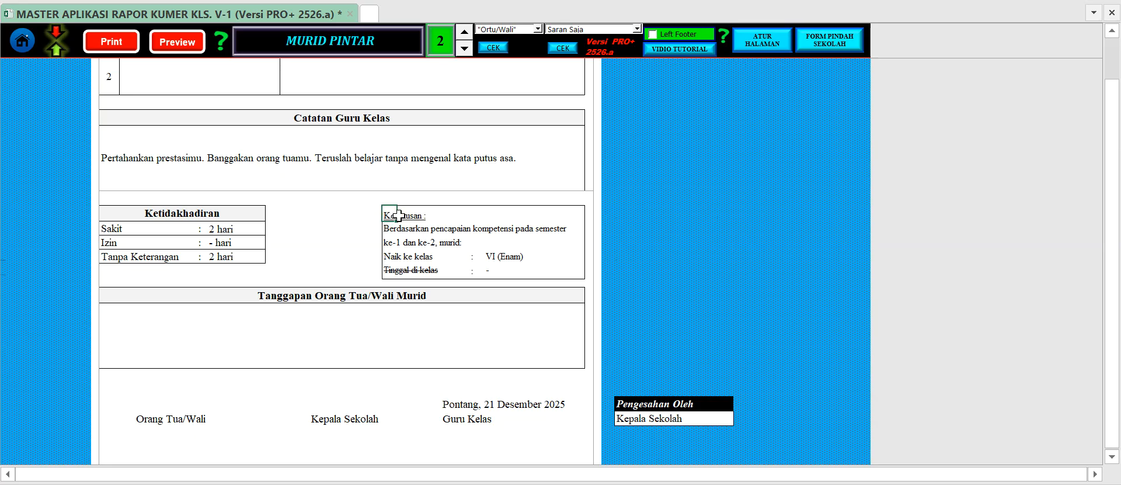
{"action": "left_click", "coordinate": [391, 229]}
{"action": "left_click", "coordinate": [397, 219]}
{"action": "left_click", "coordinate": [390, 214]}
{"action": "mouse_move", "coordinate": [391, 215]}
{"action": "left_mouse_down"}
{"action": "mouse_move", "coordinate": [486, 223]}
{"action": "mouse_move", "coordinate": [566, 255]}
{"action": "mouse_move", "coordinate": [573, 278]}
{"action": "left_mouse_up"}
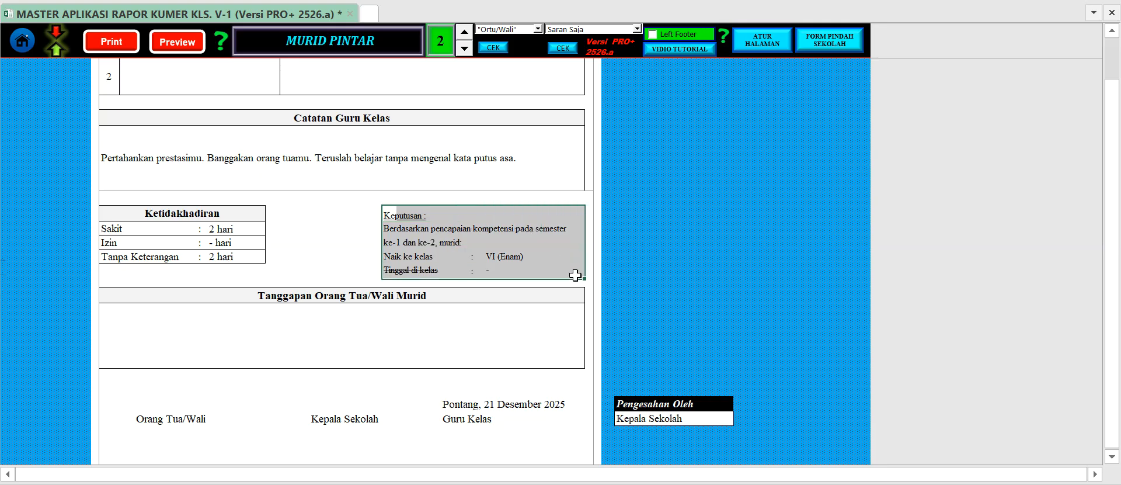
{"action": "left_click", "coordinate": [430, 274]}
{"action": "left_click", "coordinate": [391, 219]}
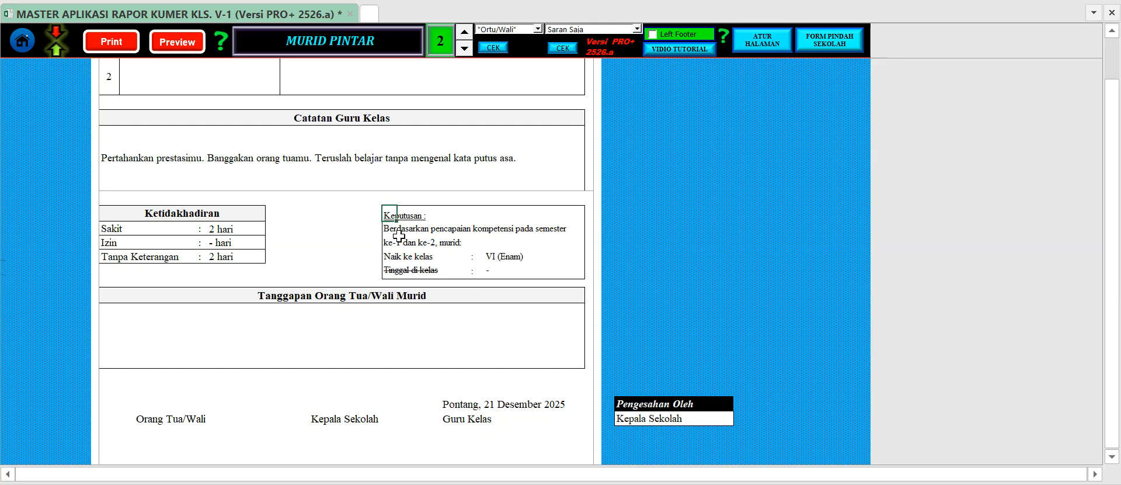
{"action": "left_click", "coordinate": [396, 256]}
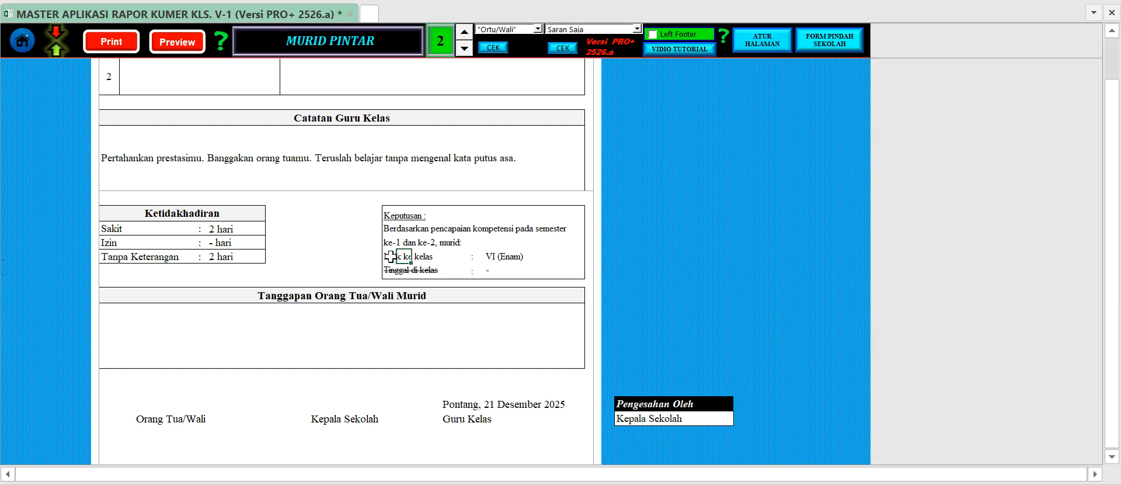
{"action": "left_click", "coordinate": [395, 213]}
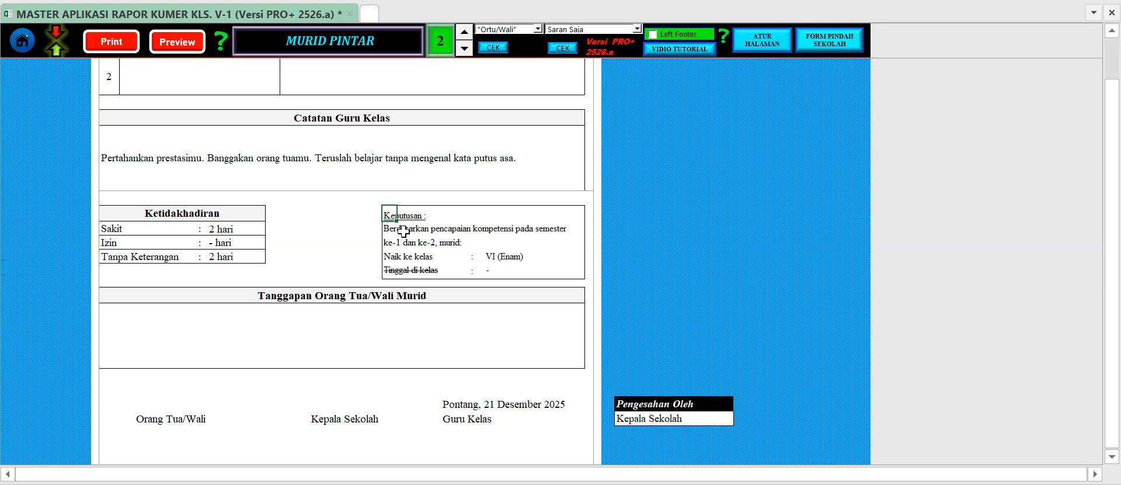
{"action": "left_click", "coordinate": [26, 46]}
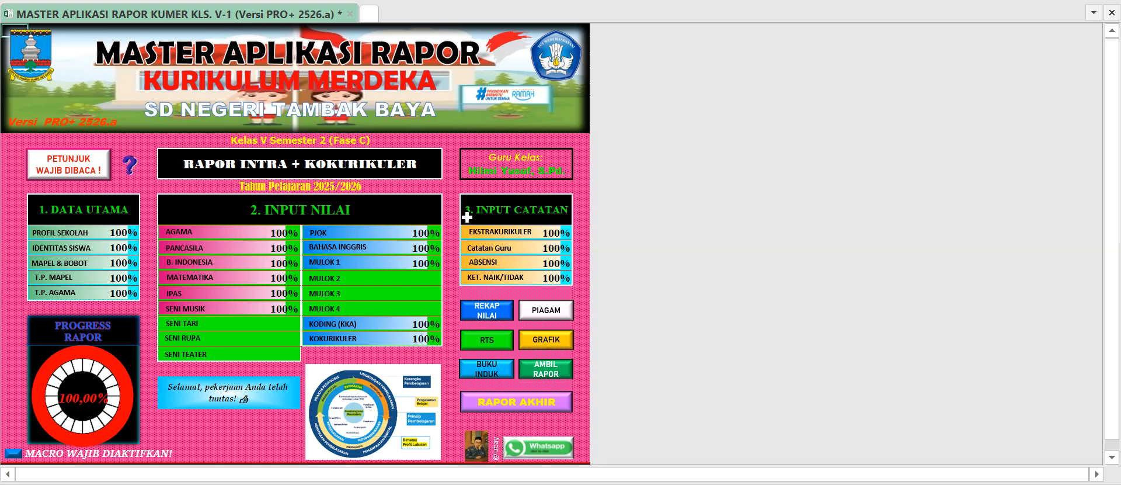
{"action": "left_click", "coordinate": [451, 190]}
{"action": "left_click", "coordinate": [435, 188]}
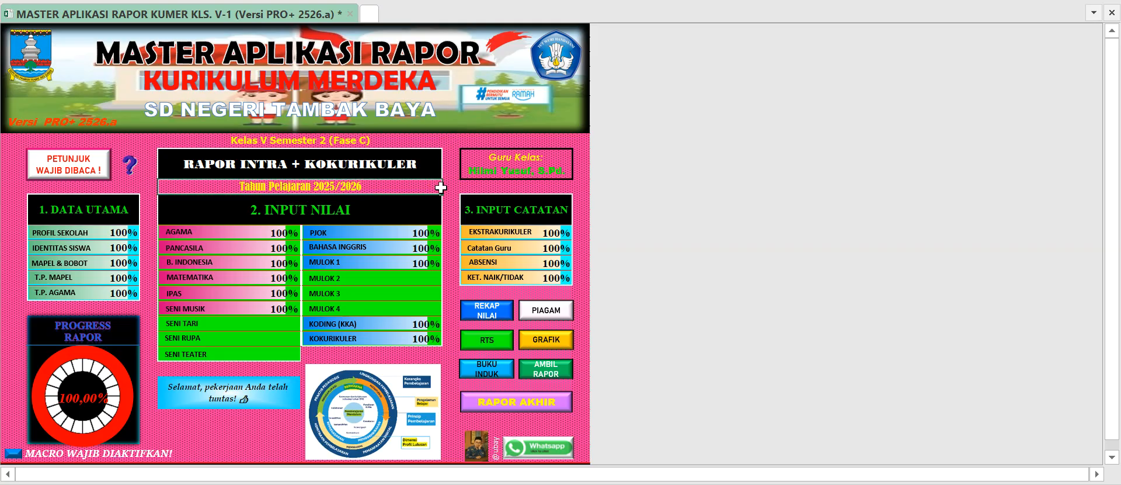
{"action": "left_click", "coordinate": [476, 187]}
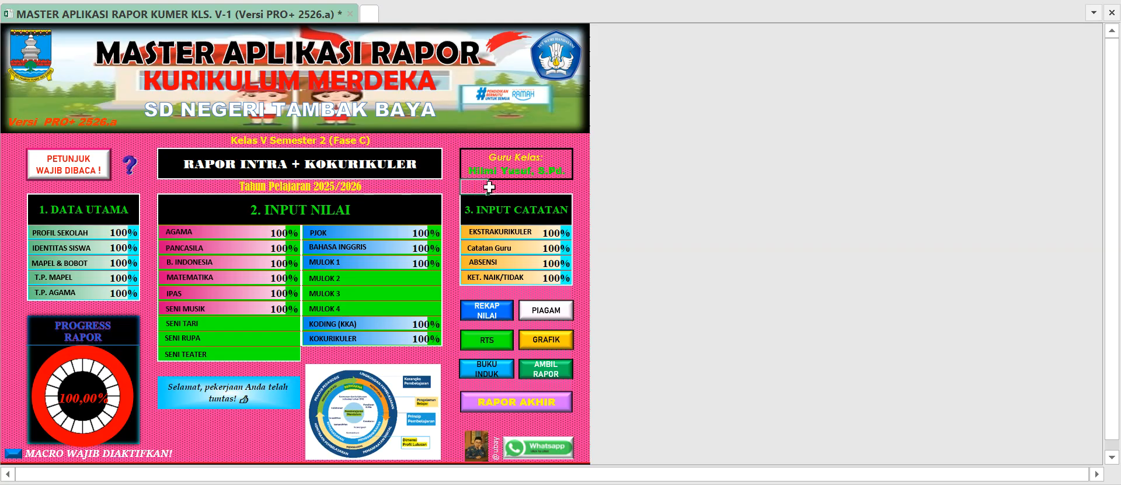
{"action": "left_click", "coordinate": [502, 172]}
{"action": "left_click", "coordinate": [493, 156]}
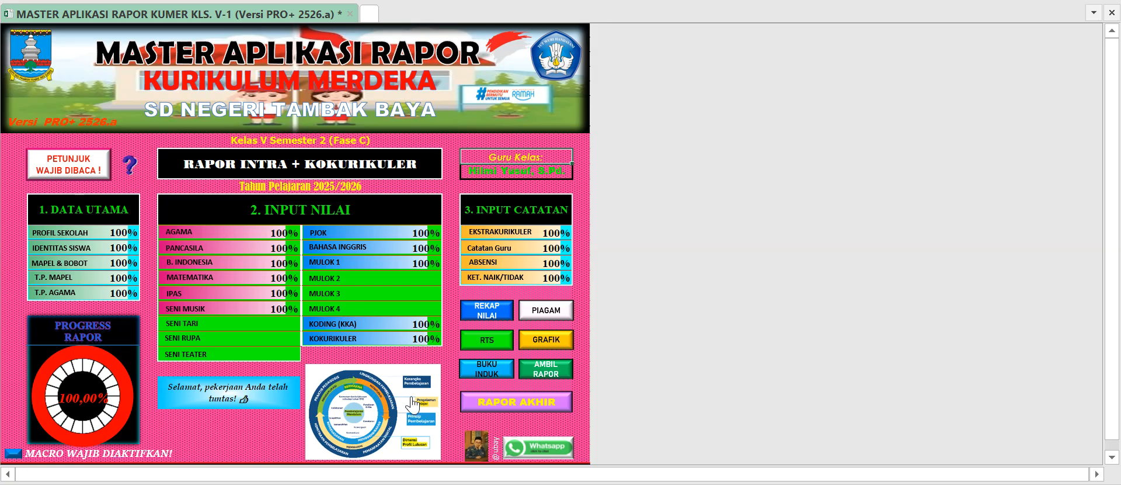
{"action": "left_click", "coordinate": [283, 388]}
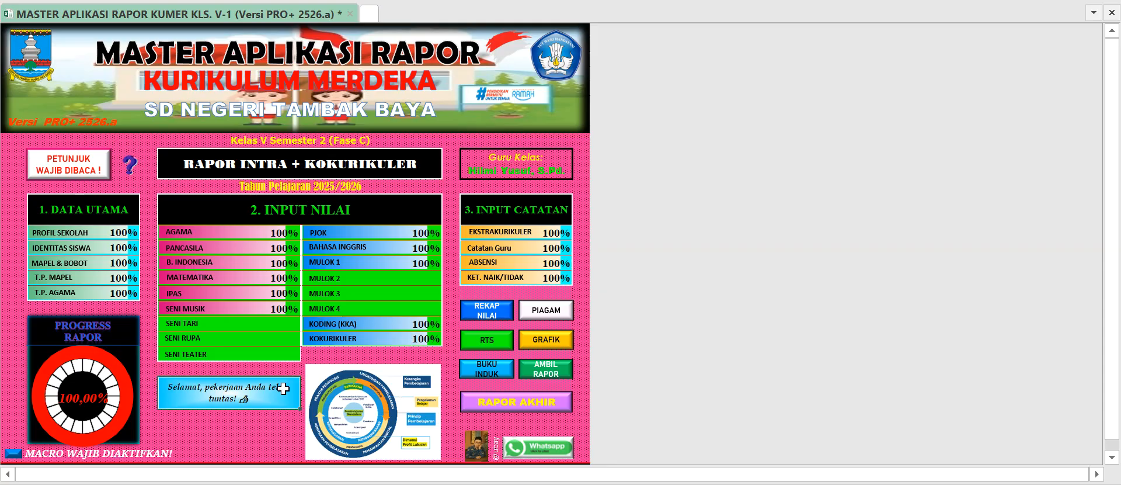